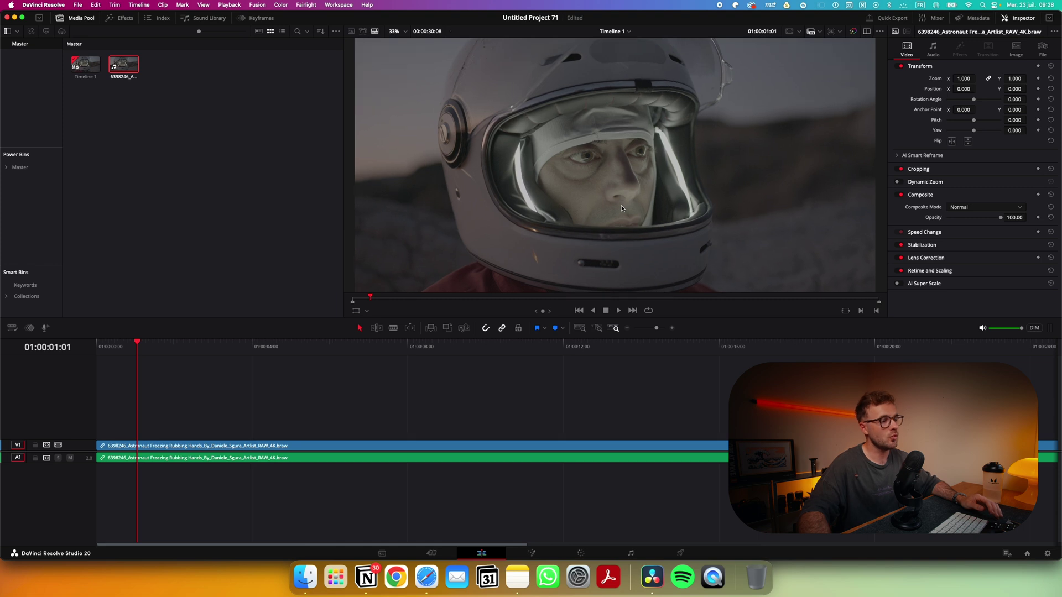
# Step: Apply the first still from the Ultimate Powergrade album to the astronaut clip's node graph on the Color page
pyautogui.press('super+f')
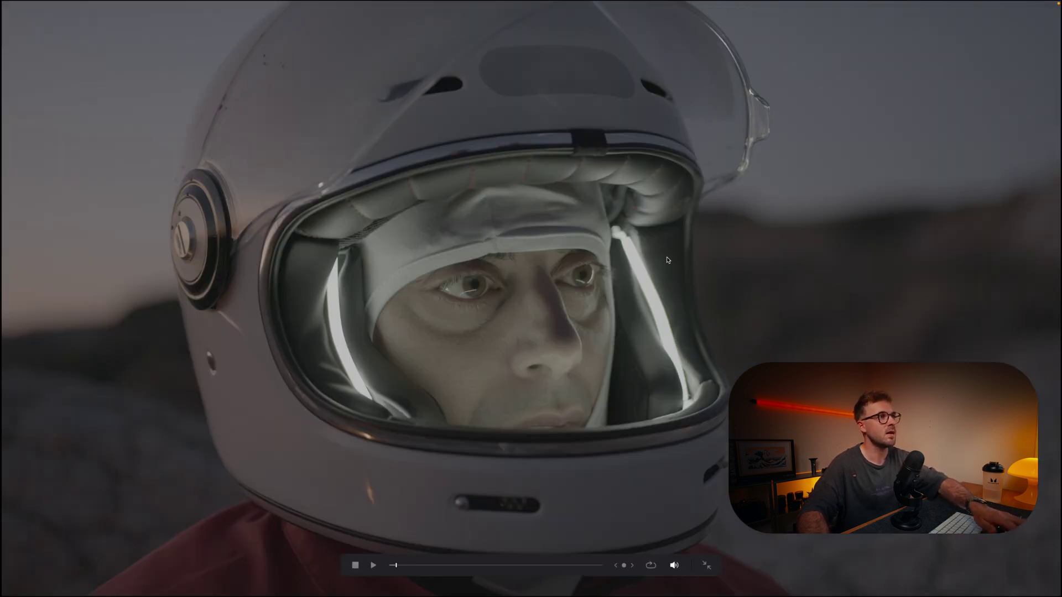
pyautogui.press('super+f')
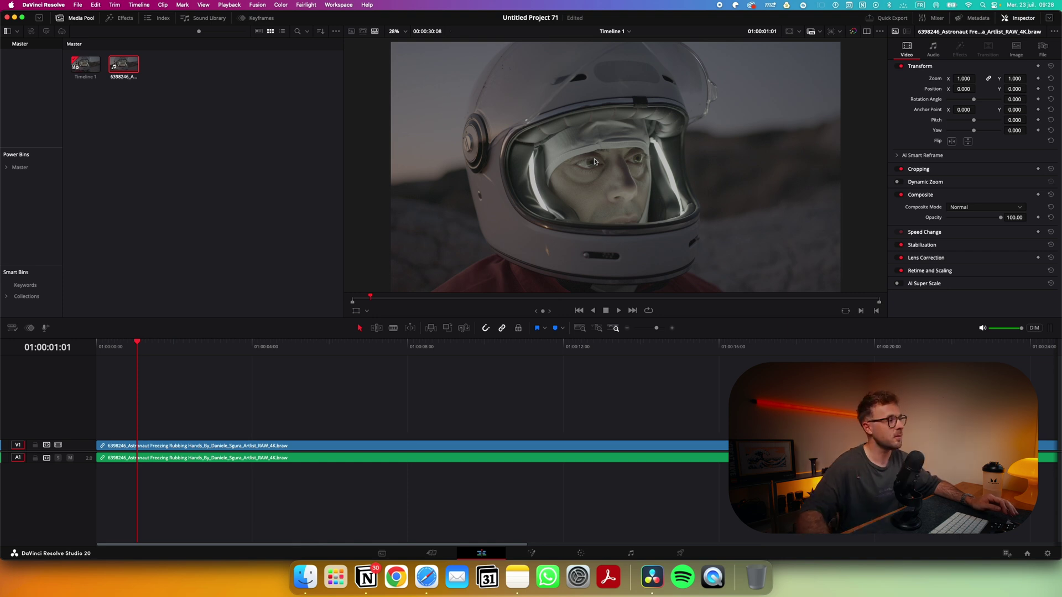
pyautogui.click(582, 554)
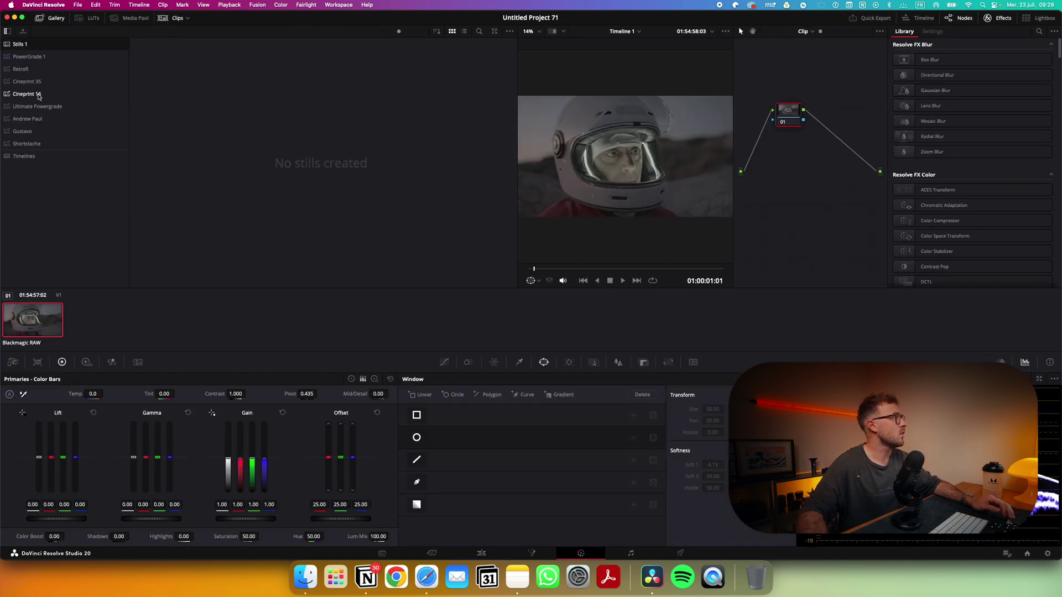
pyautogui.click(30, 106)
pyautogui.moveTo(185, 68); pyautogui.dragTo(804, 180)
# Step: Hide the gallery and the clip thumbnails, and widen the node graph area
pyautogui.click(50, 18)
pyautogui.click(172, 17)
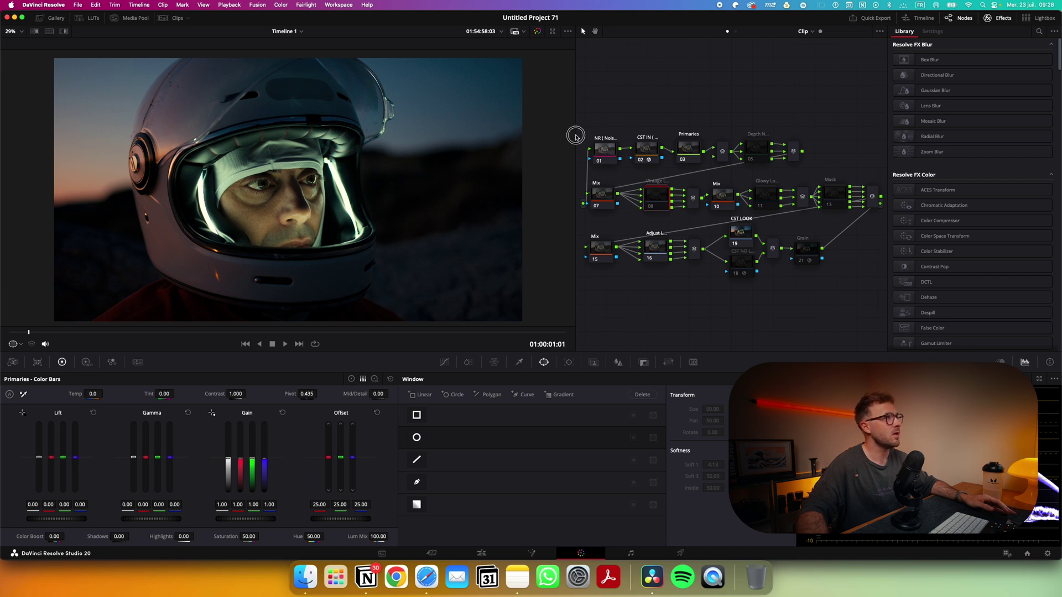
pyautogui.moveTo(575, 135); pyautogui.dragTo(498, 138)
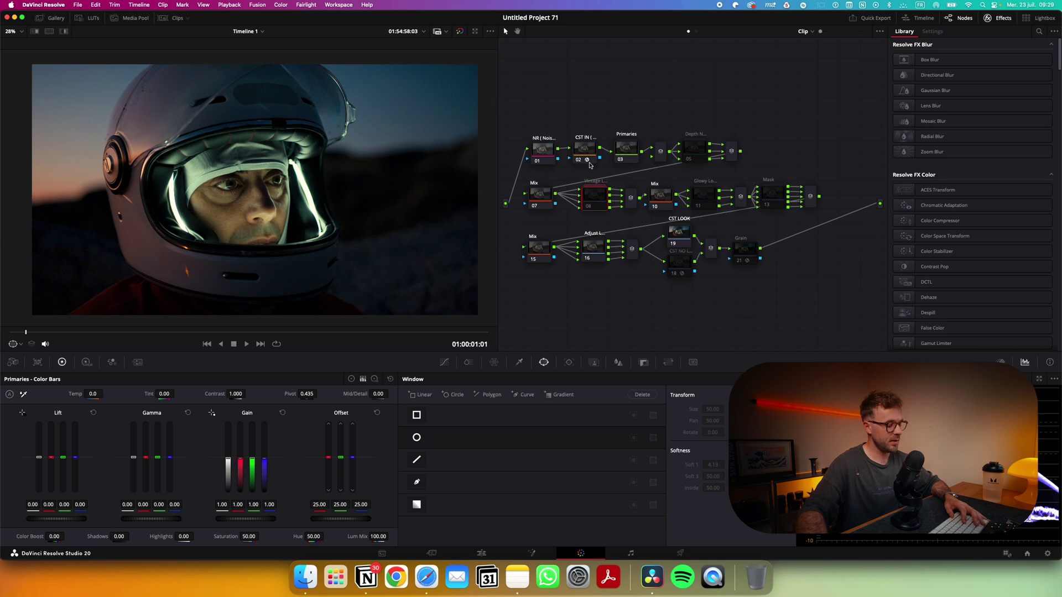
# Step: Inside the CST LOOK compound node, assign the Rec709 Fujifilm 3513DI D60 film look LUT to the Look node
pyautogui.doubleClick(679, 232)
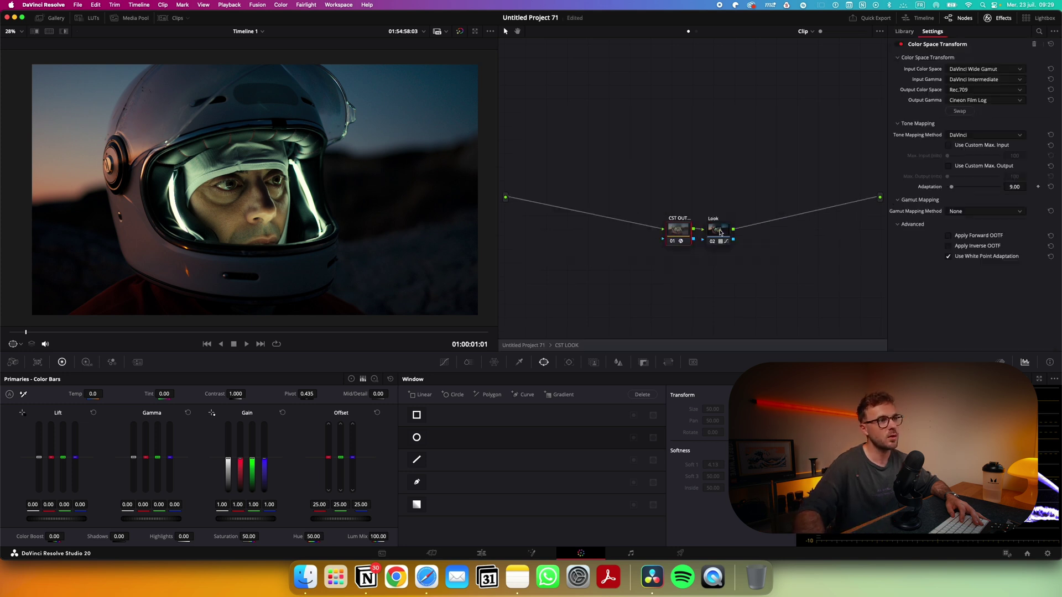
pyautogui.rightClick(720, 233)
pyautogui.moveTo(763, 327)
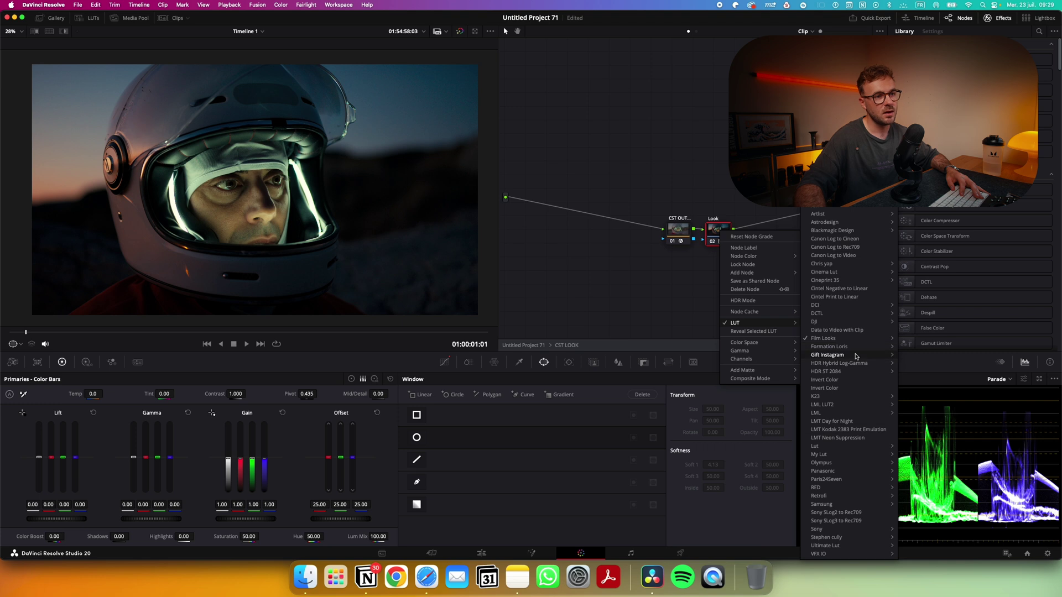
pyautogui.moveTo(895, 351)
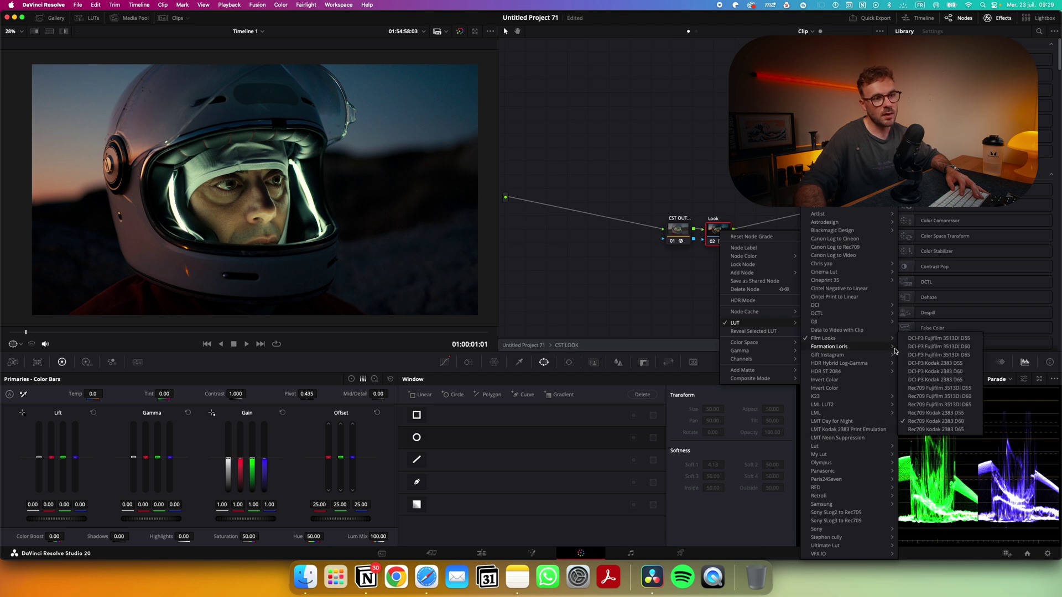
pyautogui.click(948, 397)
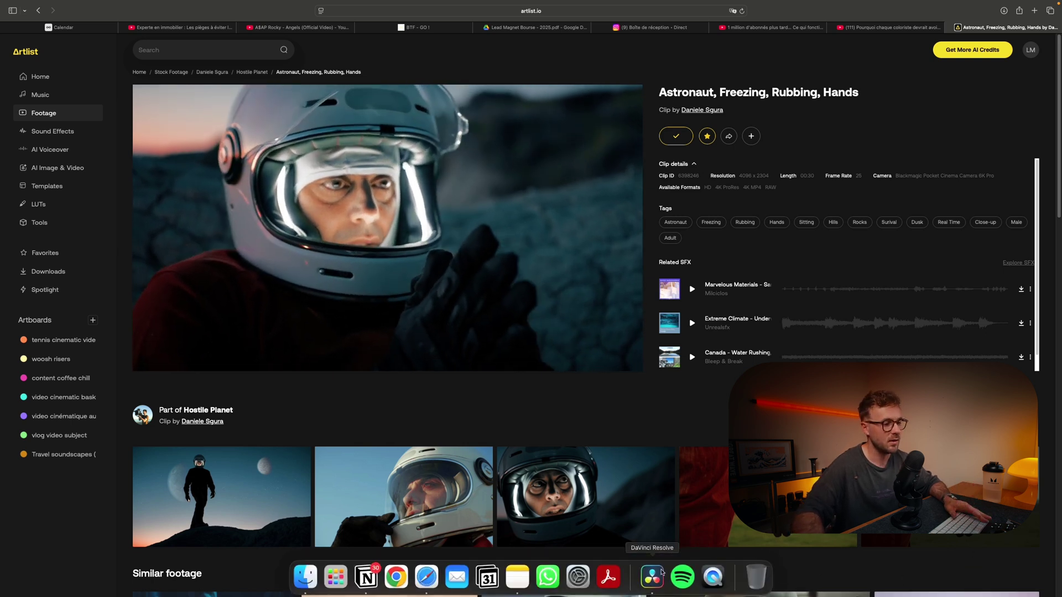
# Step: Switch back to DaVinci Resolve and inspect the nodes inside the Primaries compound node from the main graph
pyautogui.click(654, 578)
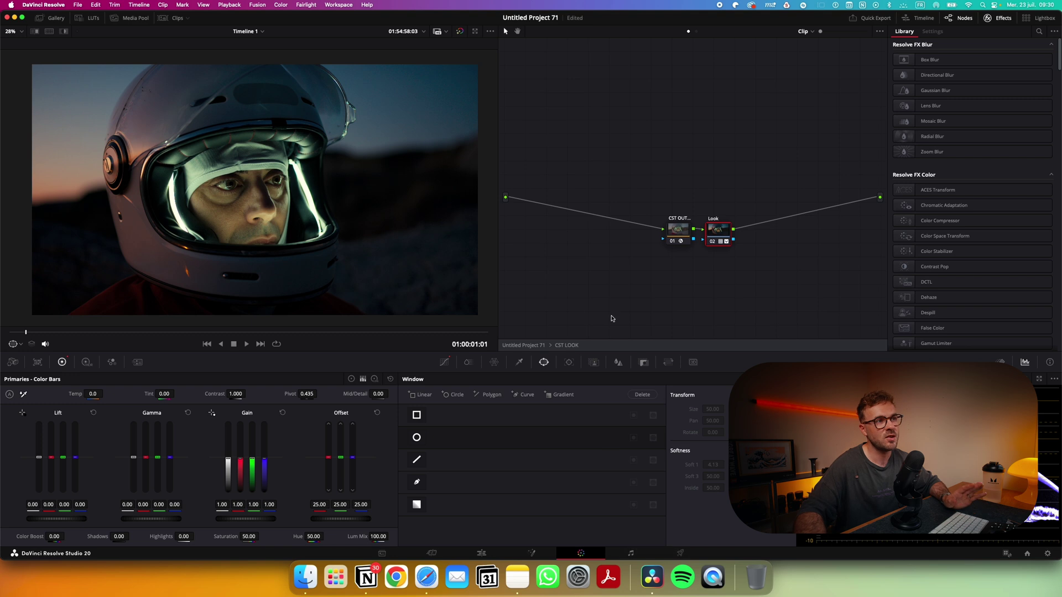
pyautogui.click(510, 345)
pyautogui.doubleClick(625, 145)
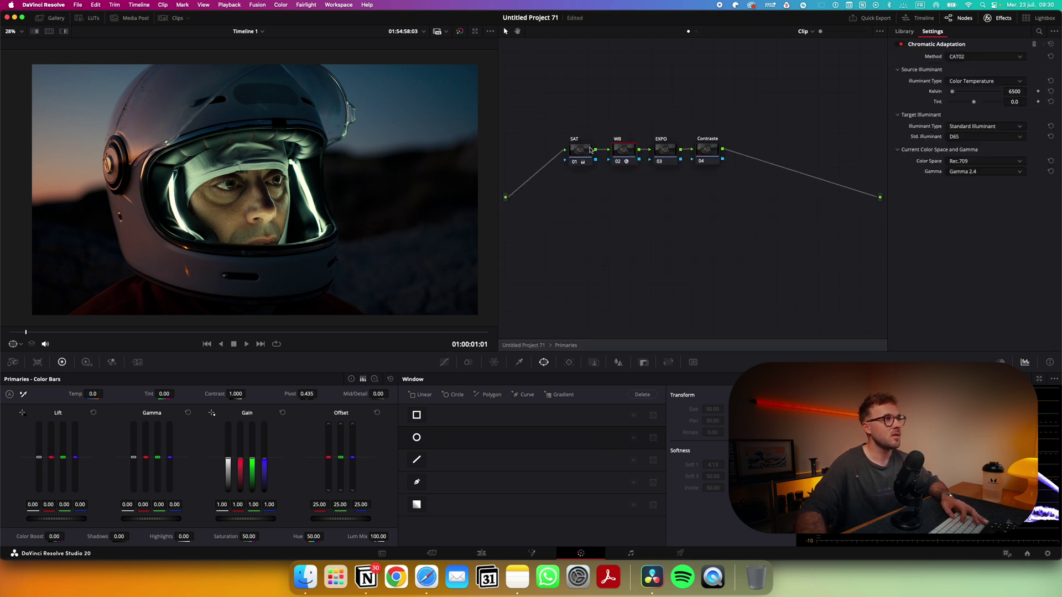
pyautogui.click(523, 345)
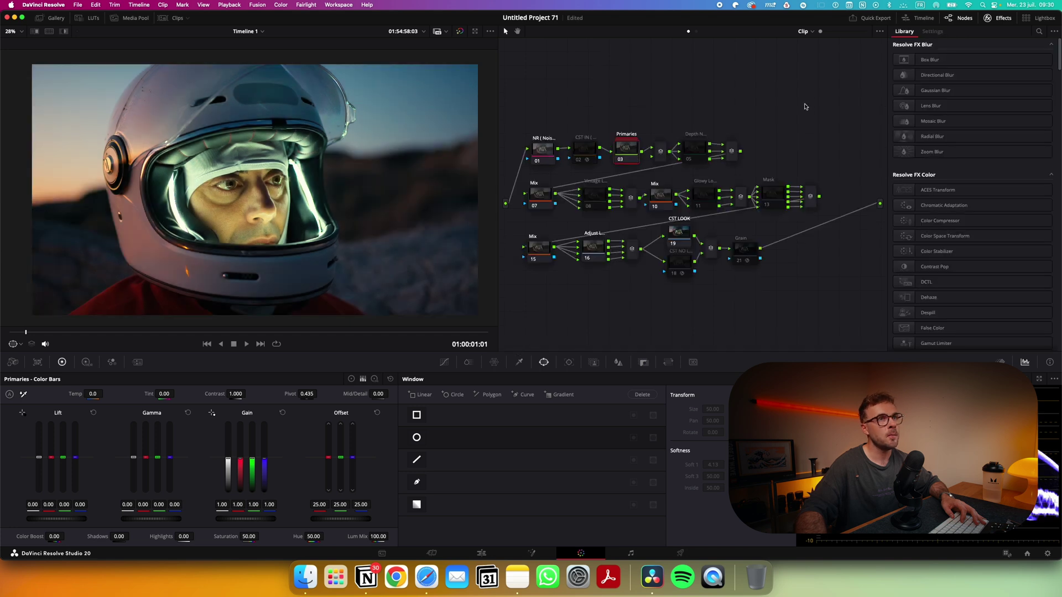
# Step: Set the CST IN node's input color space to Blackmagic Gen 4/5 and input gamma to Blackmagic Film Gen 4, and hide the effects library
pyautogui.click(944, 61)
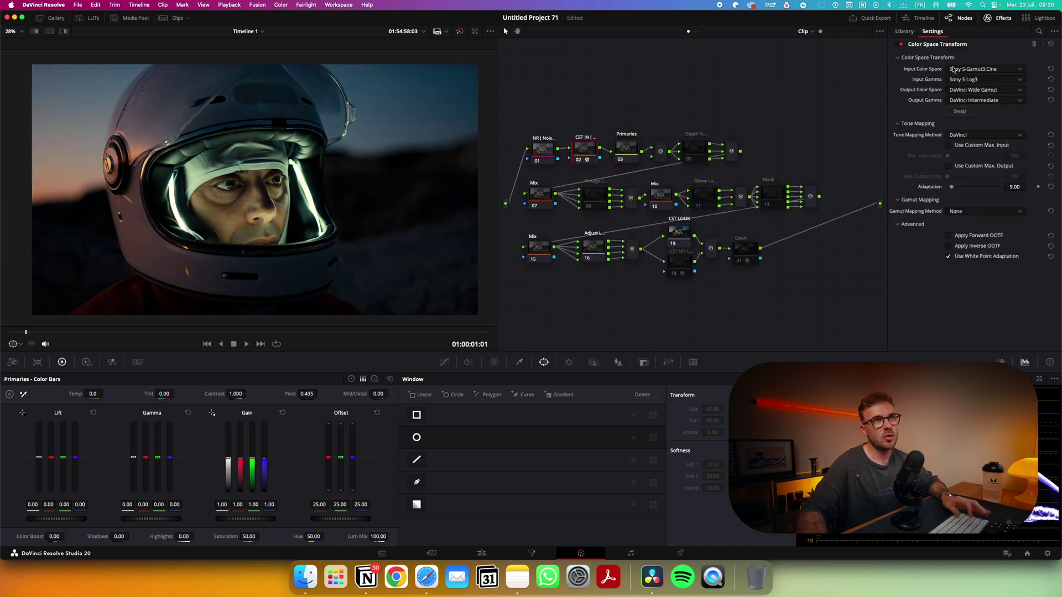
pyautogui.click(953, 69)
pyautogui.click(966, 118)
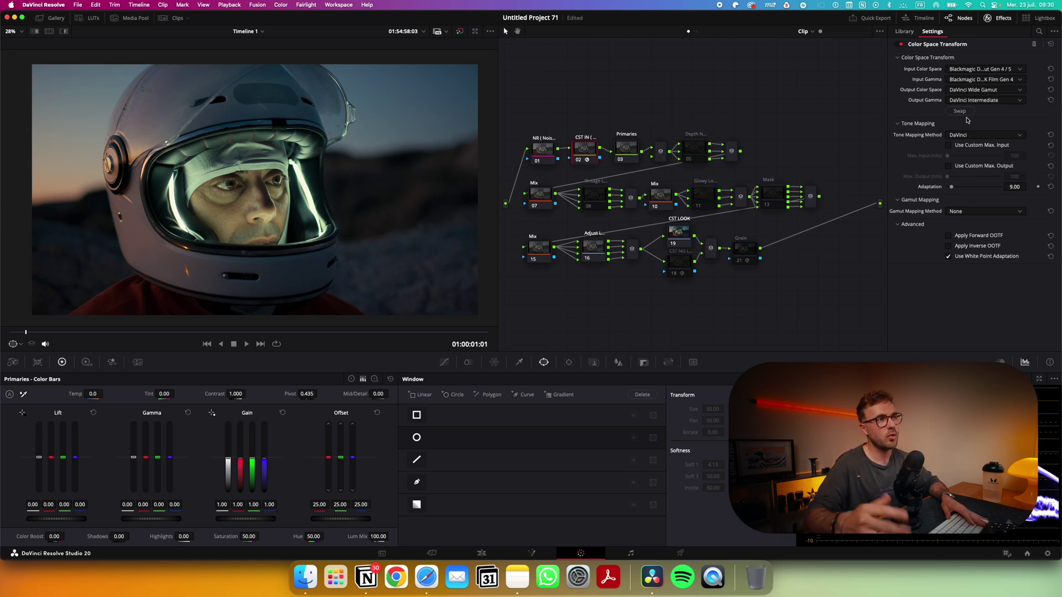
pyautogui.click(998, 18)
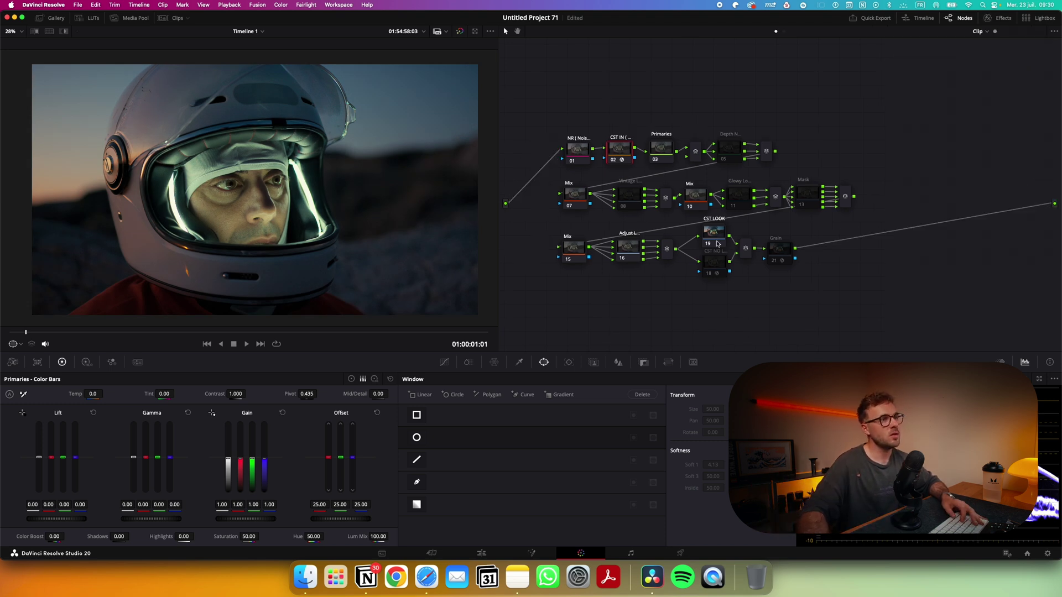
# Step: Try a slight midtone lift on the custom curve of the Look node inside CST LOOK
pyautogui.click(718, 244)
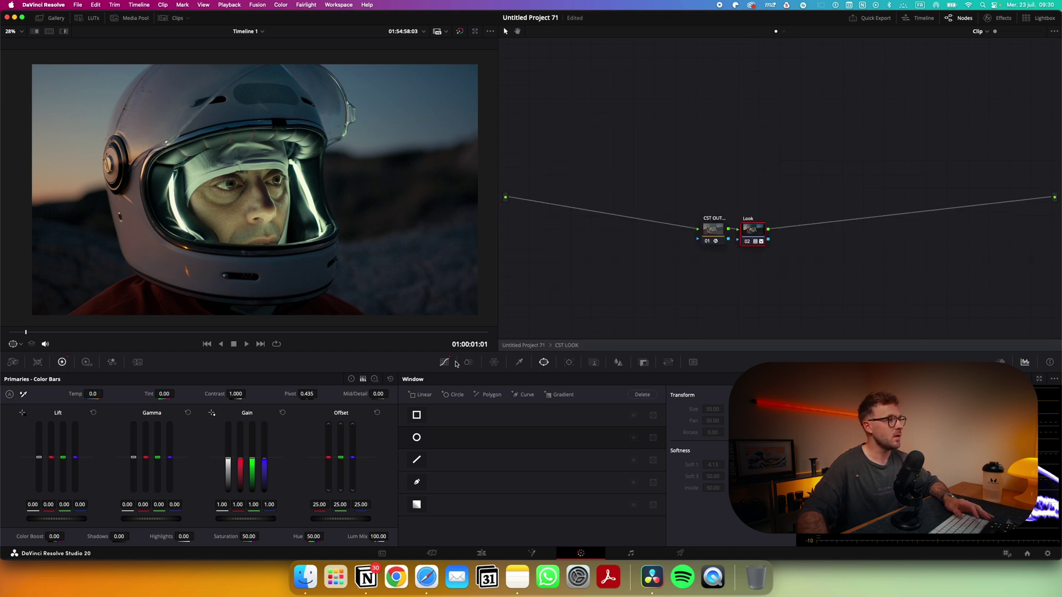
pyautogui.click(446, 363)
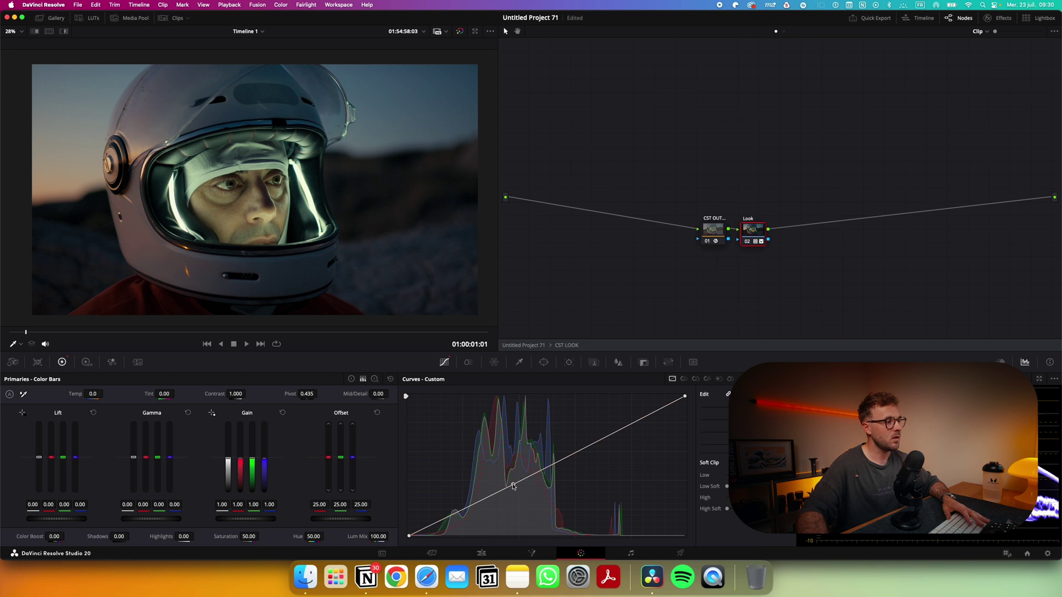
pyautogui.moveTo(514, 485); pyautogui.dragTo(513, 482)
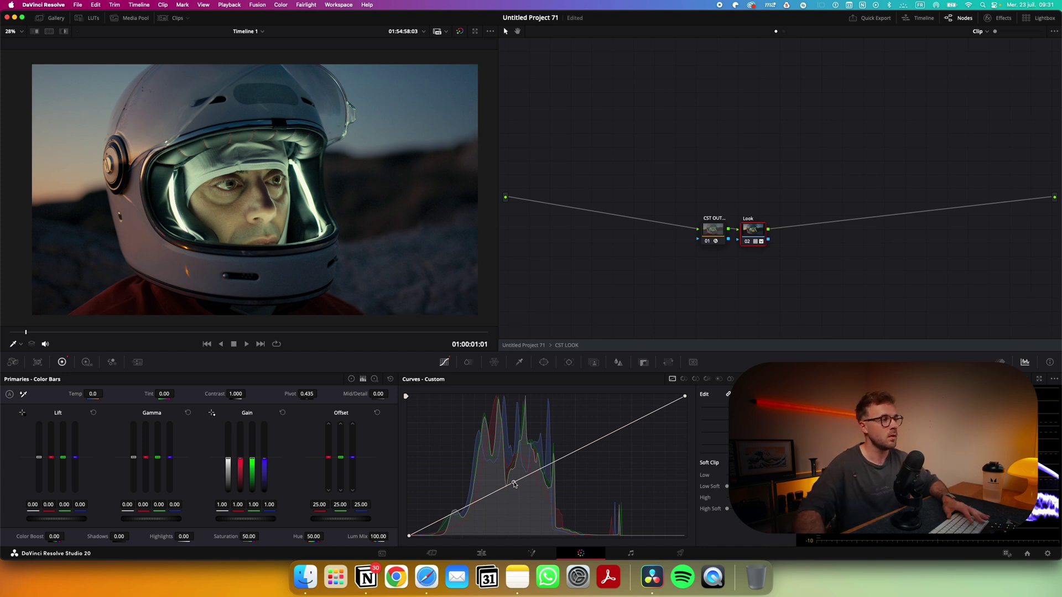
pyautogui.click(535, 347)
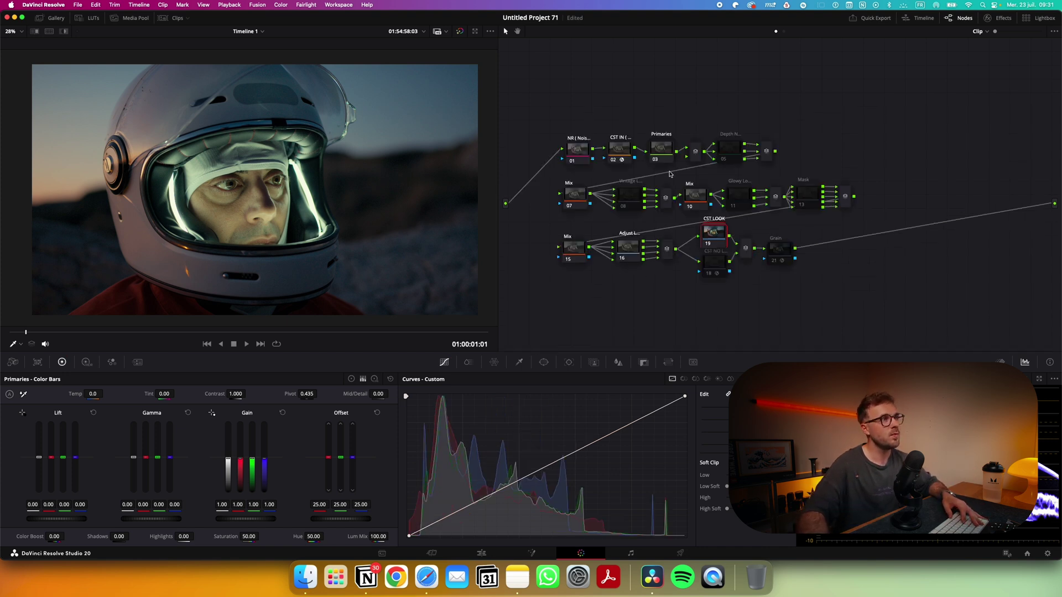
# Step: Reset the WB node's grade inside the Primaries compound node and move its four nodes lower in the graph
pyautogui.doubleClick(660, 150)
pyautogui.scroll(-1, 322, 201)
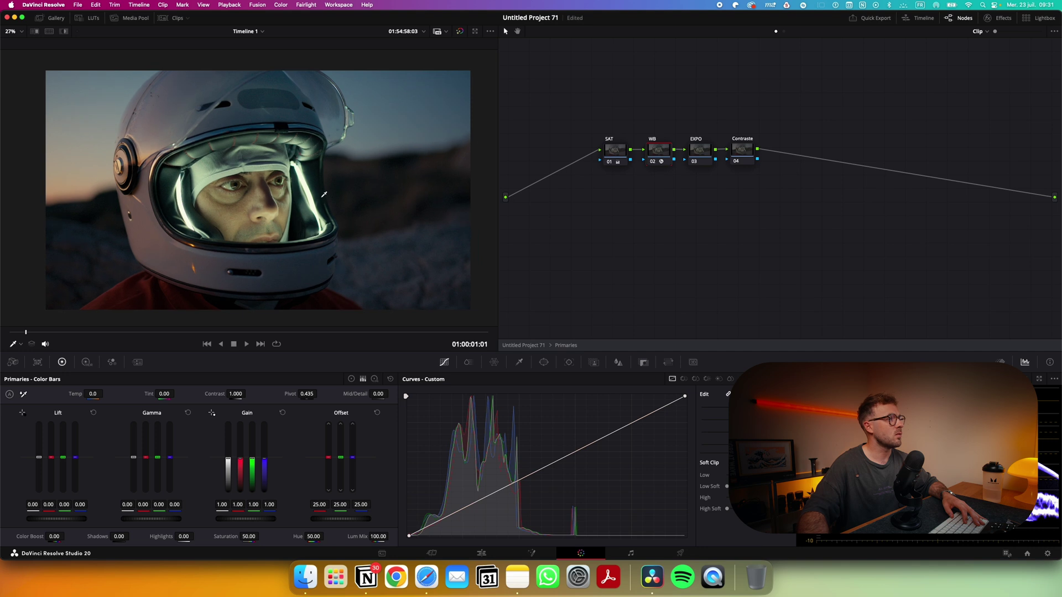
pyautogui.press('super+d')
pyautogui.rightClick(651, 154)
pyautogui.click(668, 158)
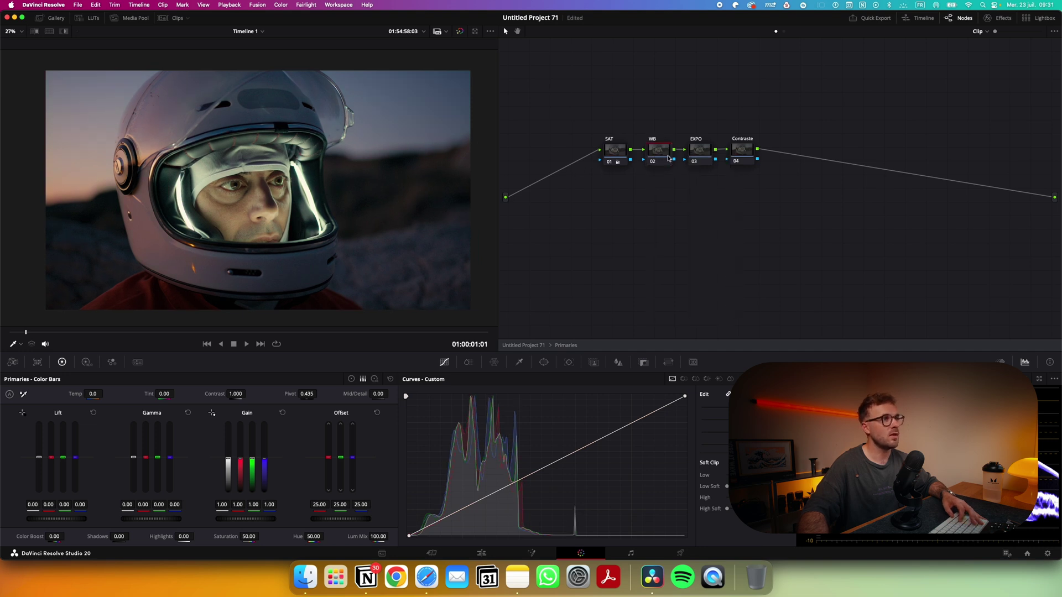
pyautogui.moveTo(584, 109); pyautogui.dragTo(770, 173)
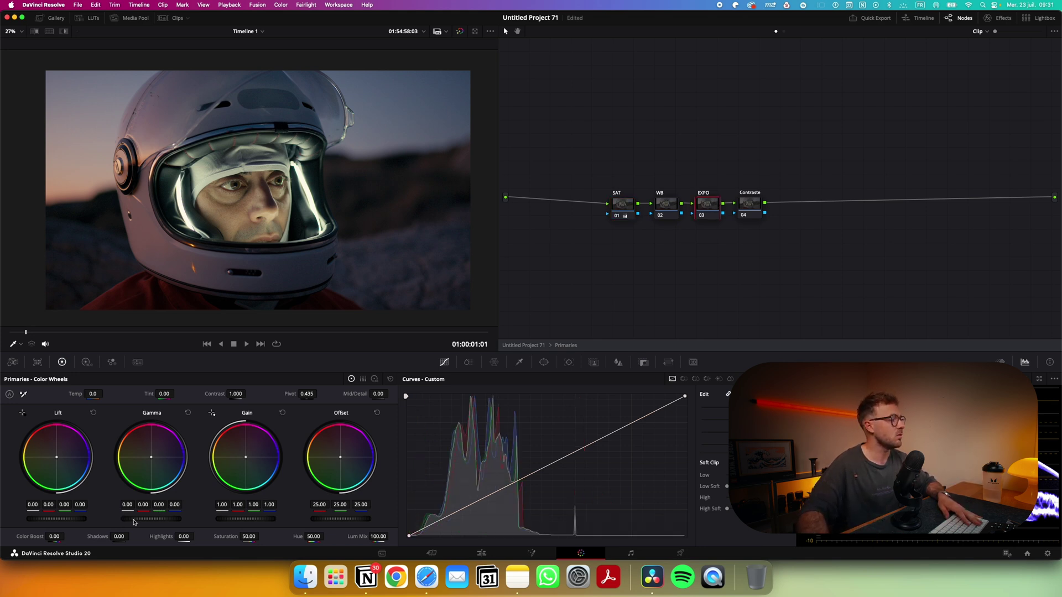
# Step: Raise the EXPO node's gamma to about 0.02 and set the SAT node's green gain to 2
pyautogui.moveTo(134, 520); pyautogui.dragTo(182, 520)
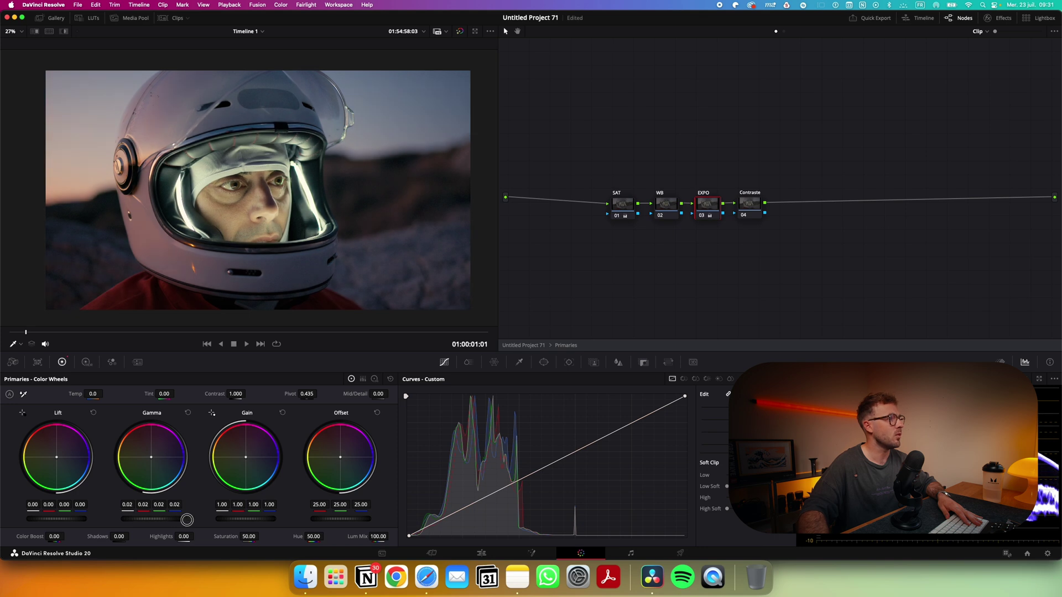
pyautogui.click(627, 209)
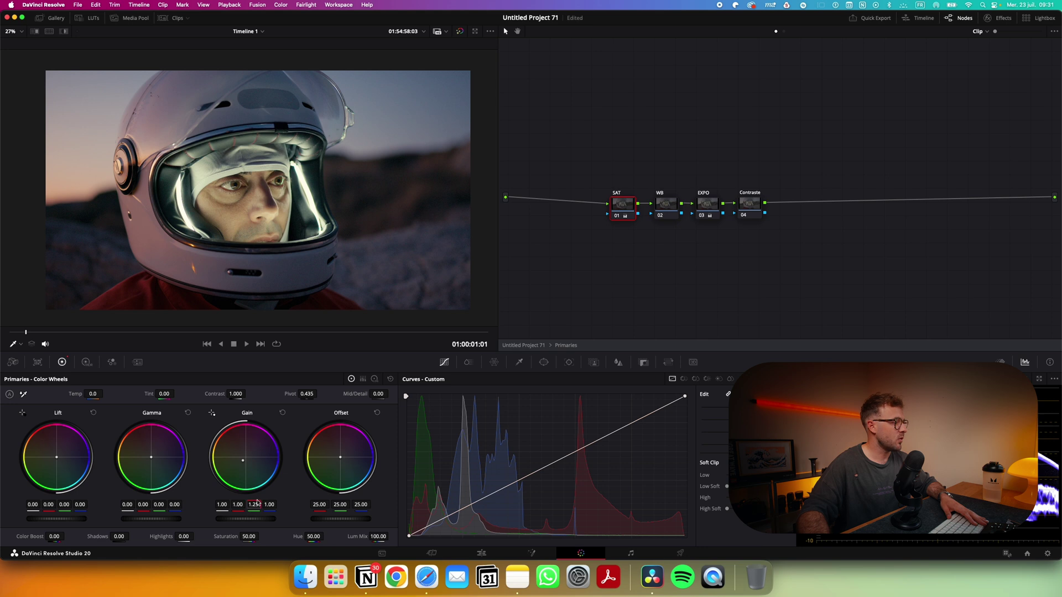
pyautogui.write('2')
pyautogui.press('Return')
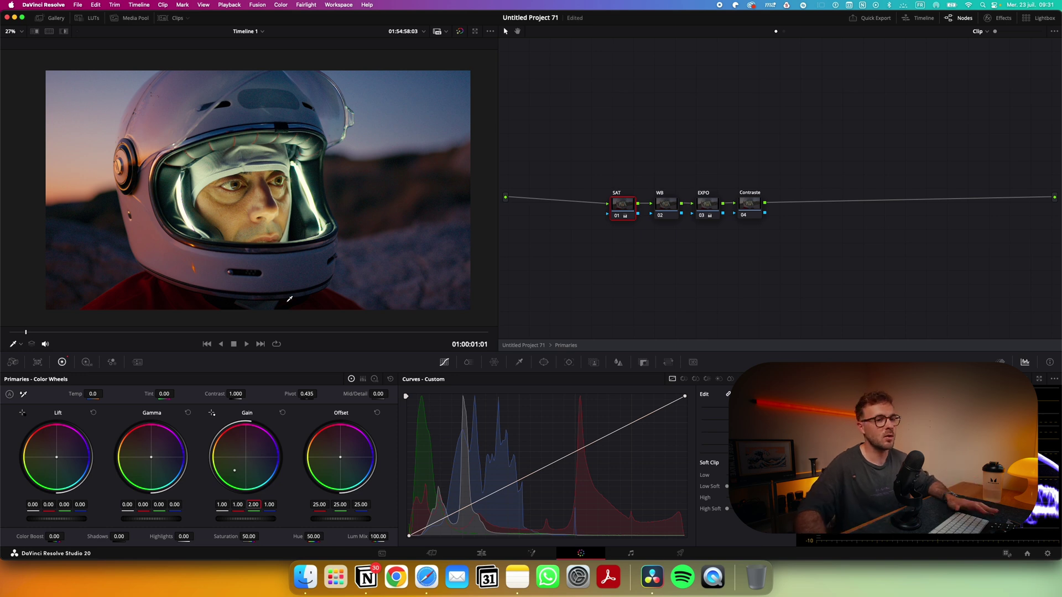
# Step: Open the video scopes in a floating window and reposition it slightly
pyautogui.press('super+shift+w')
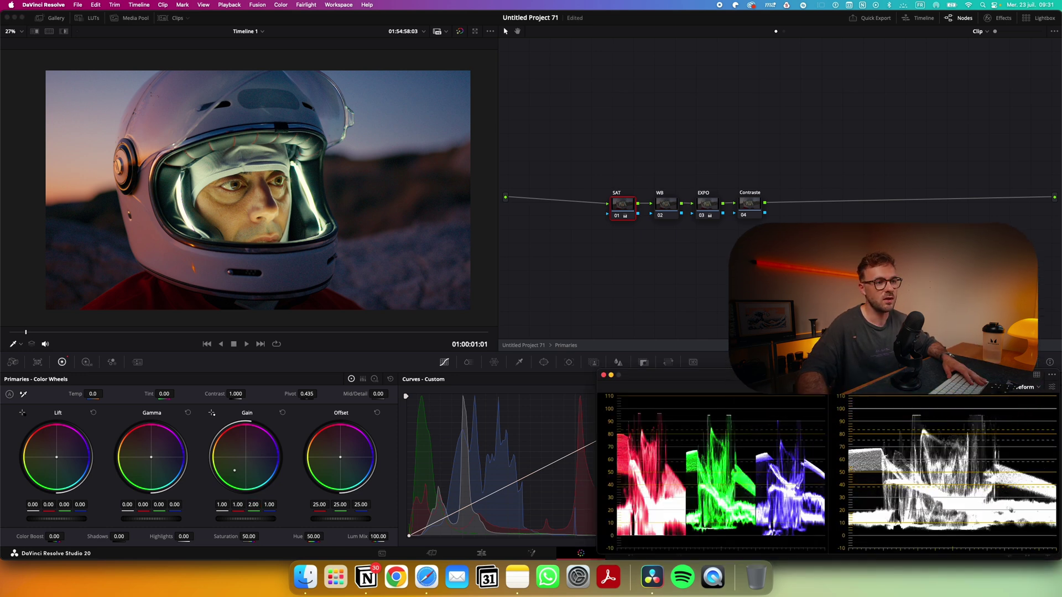
pyautogui.moveTo(827, 359); pyautogui.dragTo(823, 360)
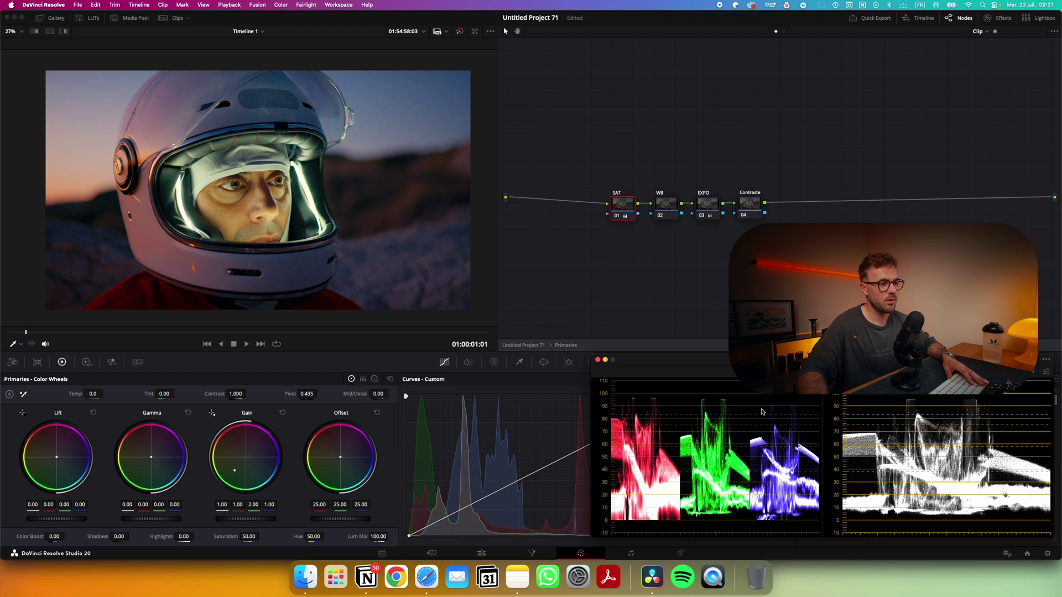
# Step: On the WB node, adjust the HDR global wheel to a temperature of about -164 and a tint of about 10
pyautogui.click(86, 363)
pyautogui.click(660, 202)
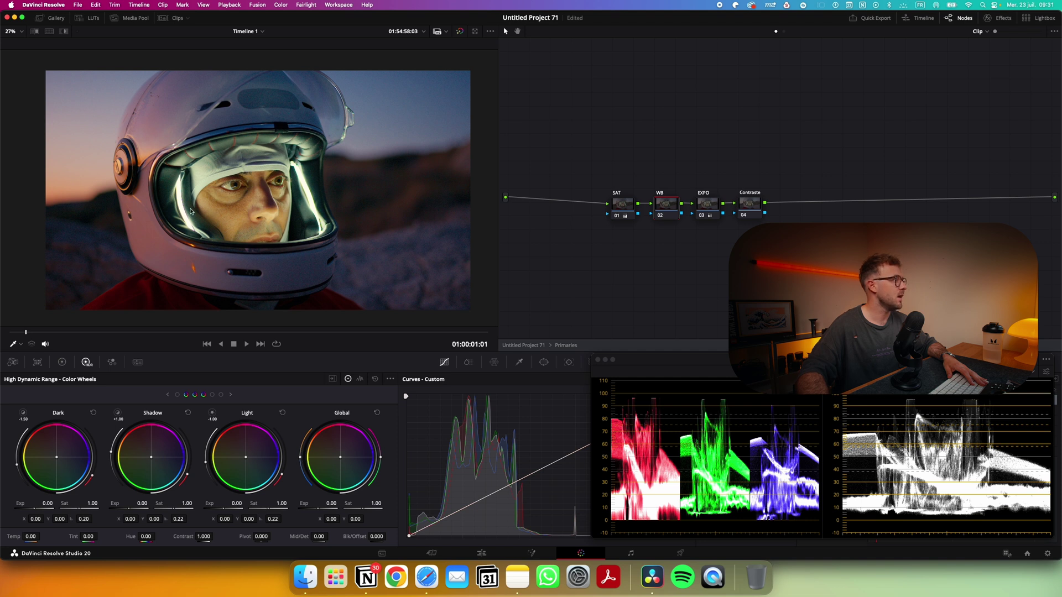
pyautogui.scroll(3, 191, 210)
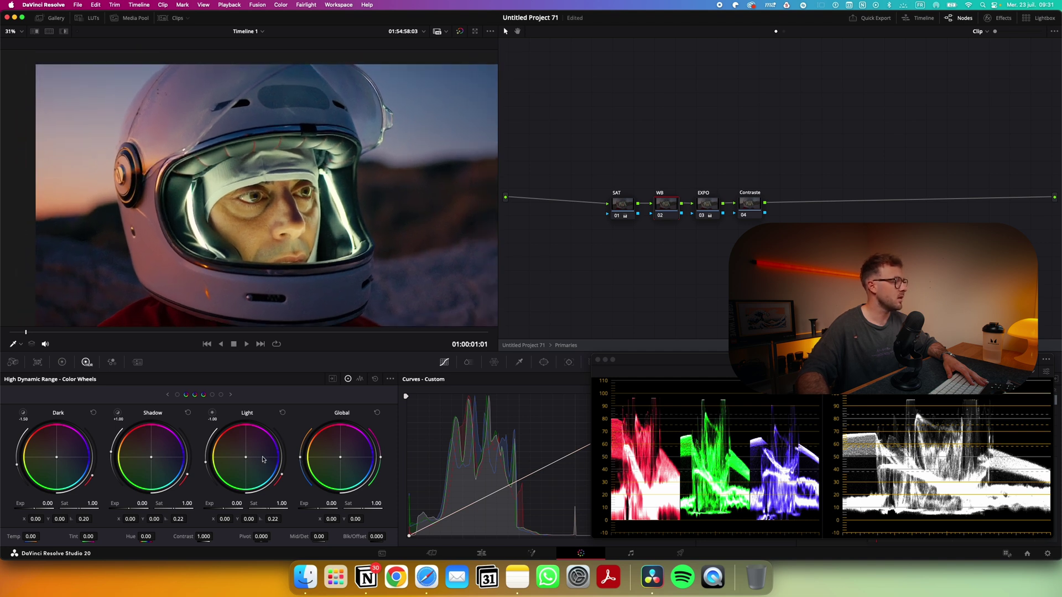
pyautogui.moveTo(299, 459); pyautogui.dragTo(303, 464)
pyautogui.moveTo(378, 457); pyautogui.dragTo(382, 455)
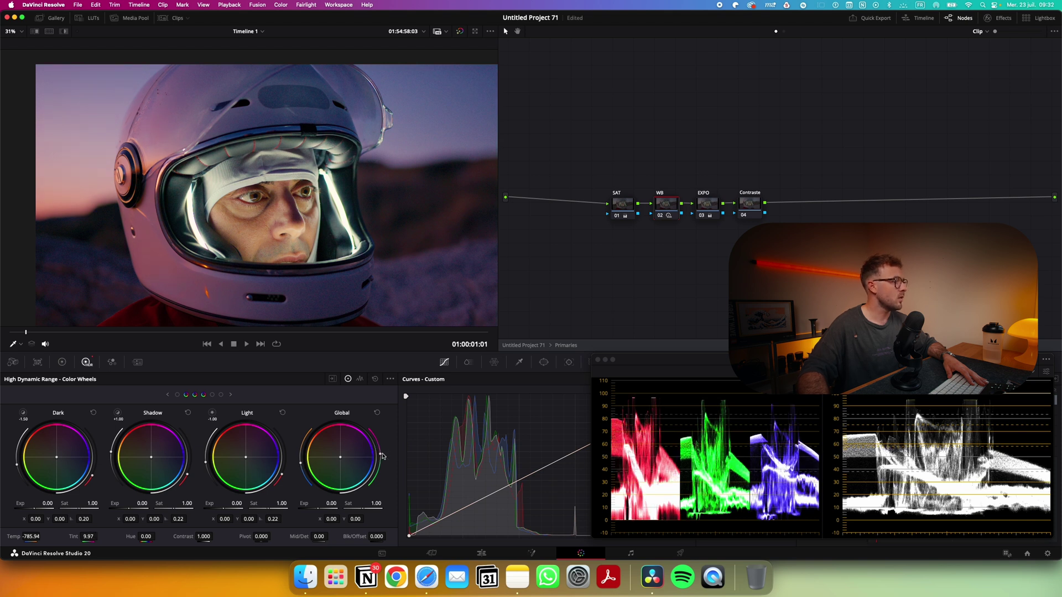
pyautogui.moveTo(302, 464); pyautogui.dragTo(301, 460)
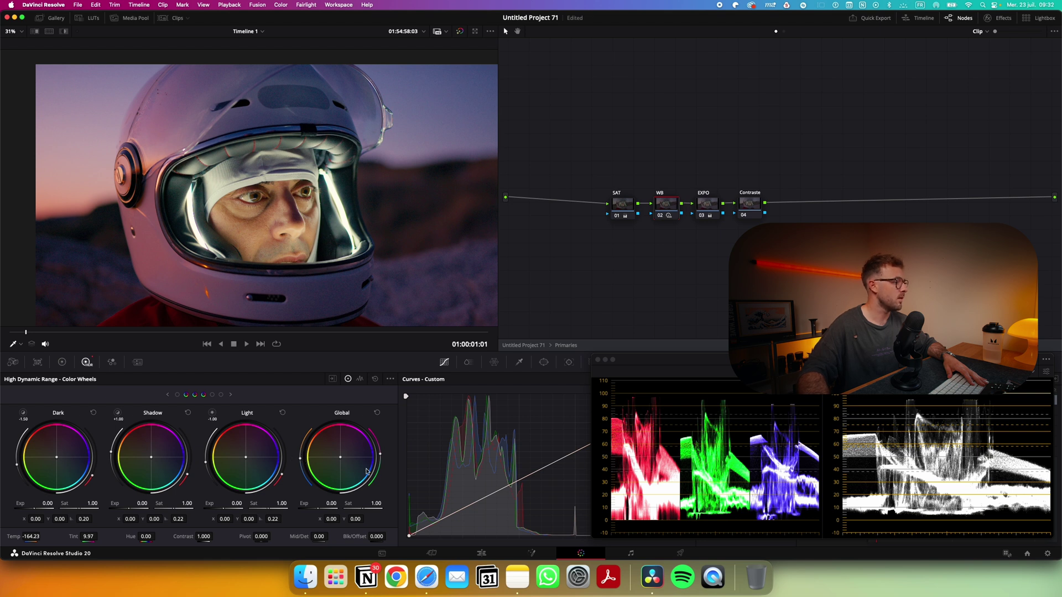
# Step: Compare the picture with the WB node off and on, and slightly reduce its HDR global tint
pyautogui.scroll(-4, 310, 194)
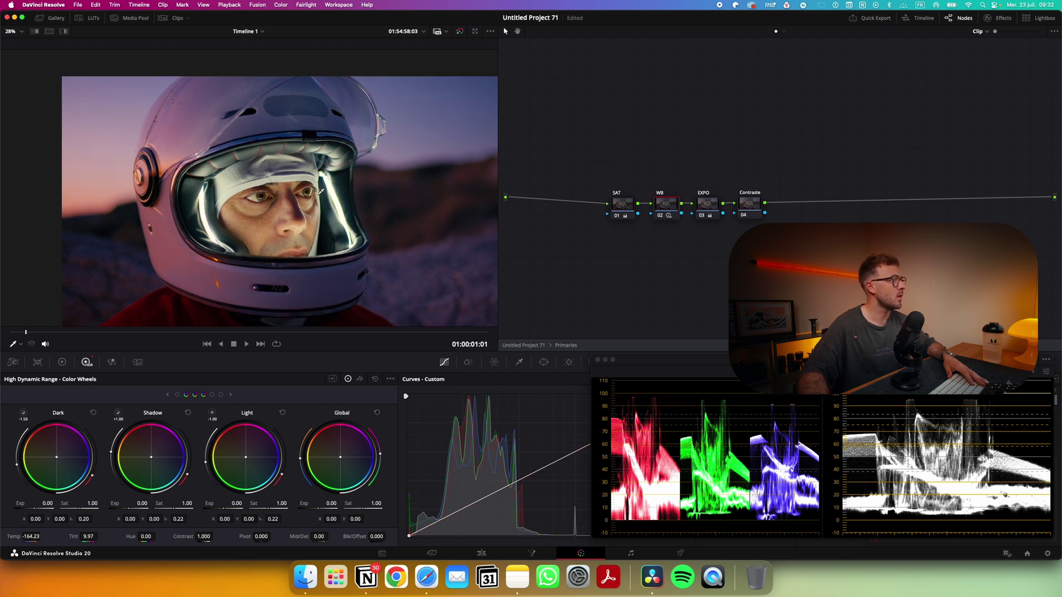
pyautogui.hotkey('ctrl', 'd')
pyautogui.hotkey('ctrl', 'd')
pyautogui.hotkey('ctrl', 'd')
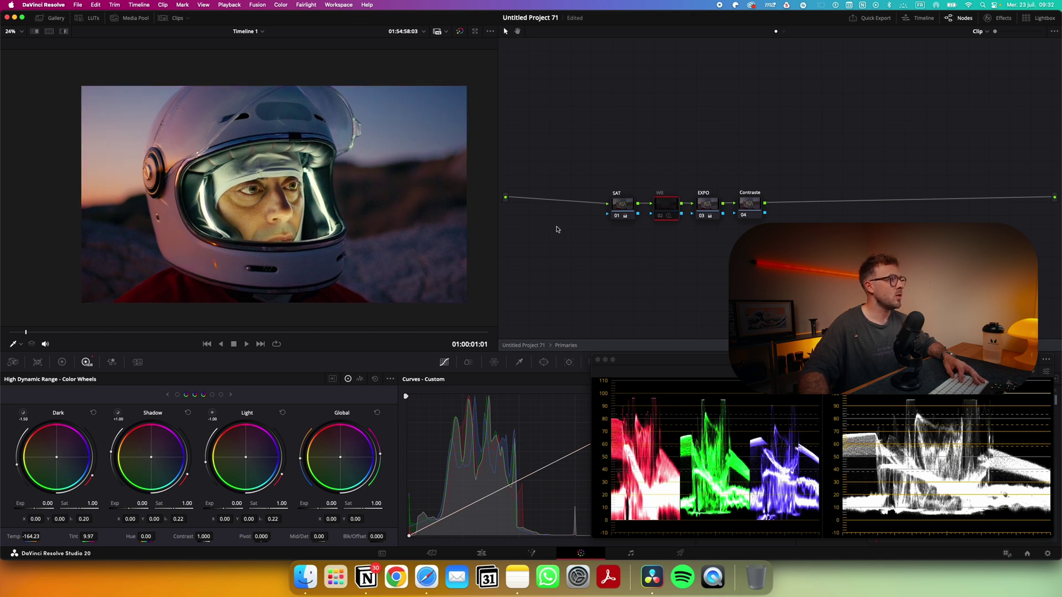
pyautogui.hotkey('ctrl', 'd')
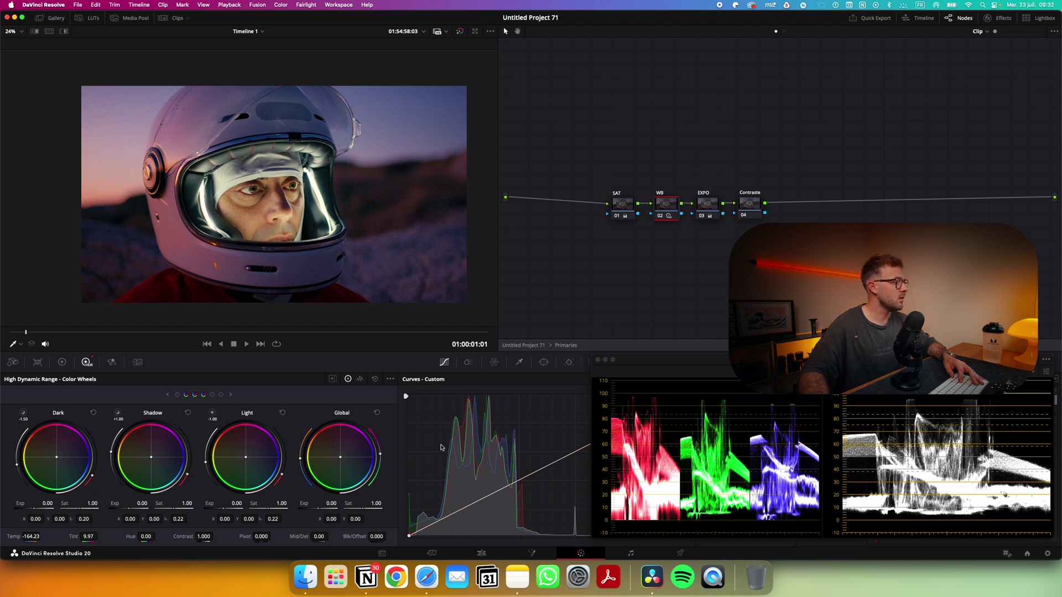
pyautogui.moveTo(380, 455); pyautogui.dragTo(380, 456)
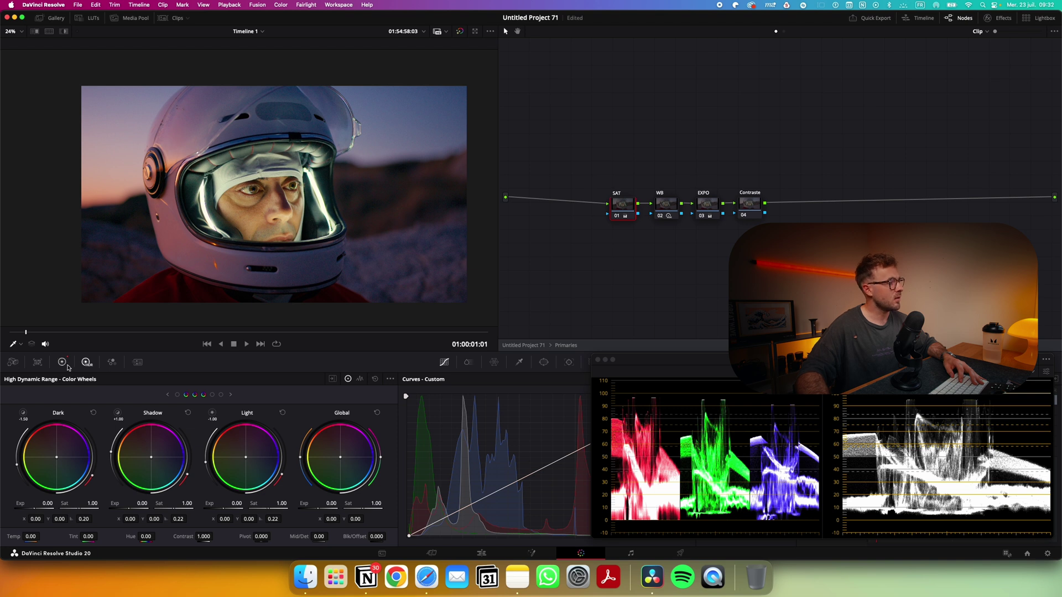
# Step: Examine the color space, gamma and channel options of the SAT node
pyautogui.click(62, 362)
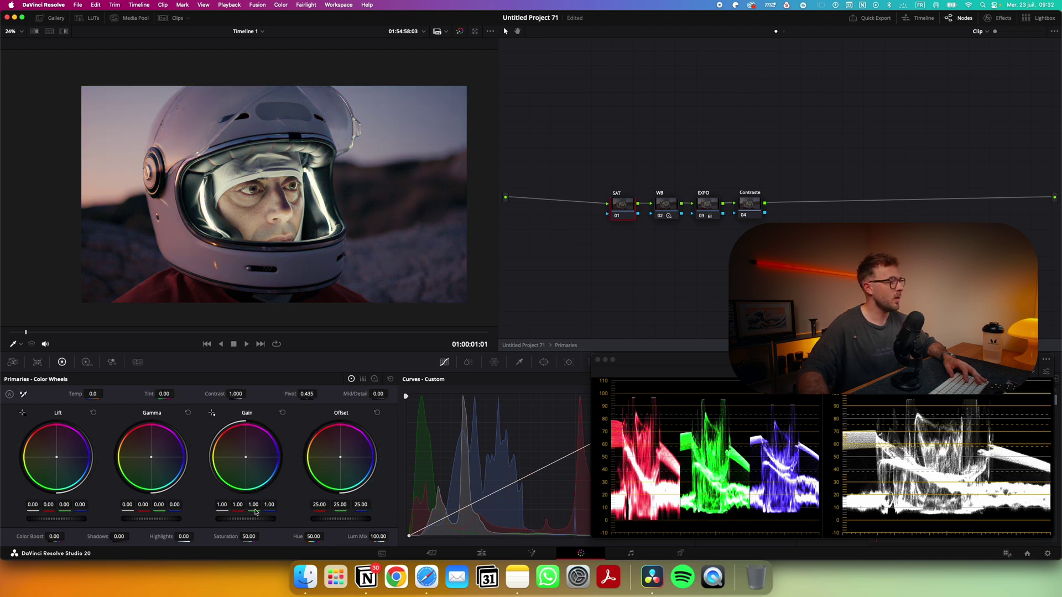
pyautogui.rightClick(619, 216)
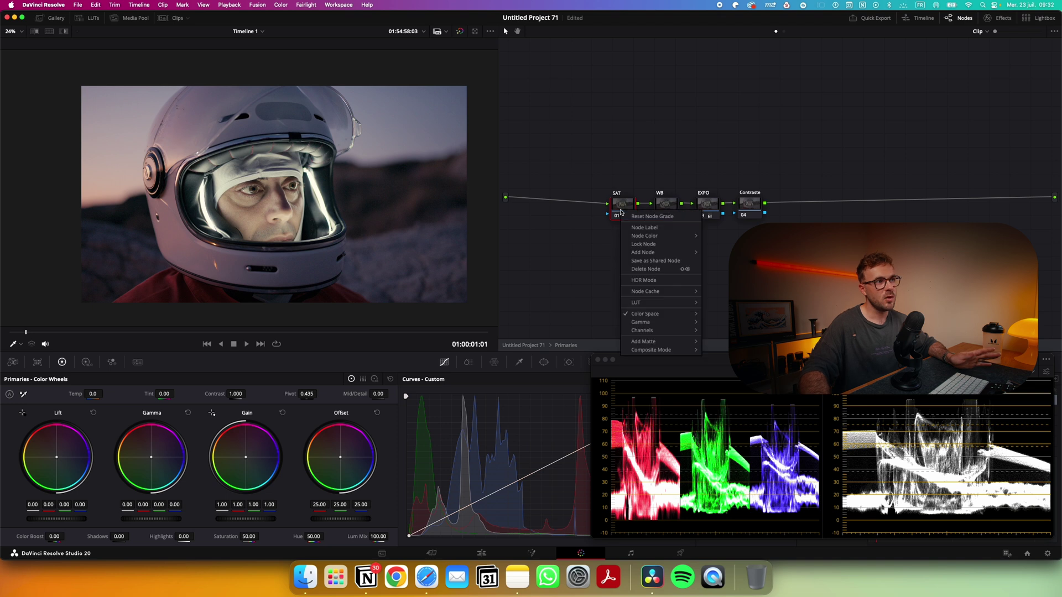
pyautogui.moveTo(662, 314)
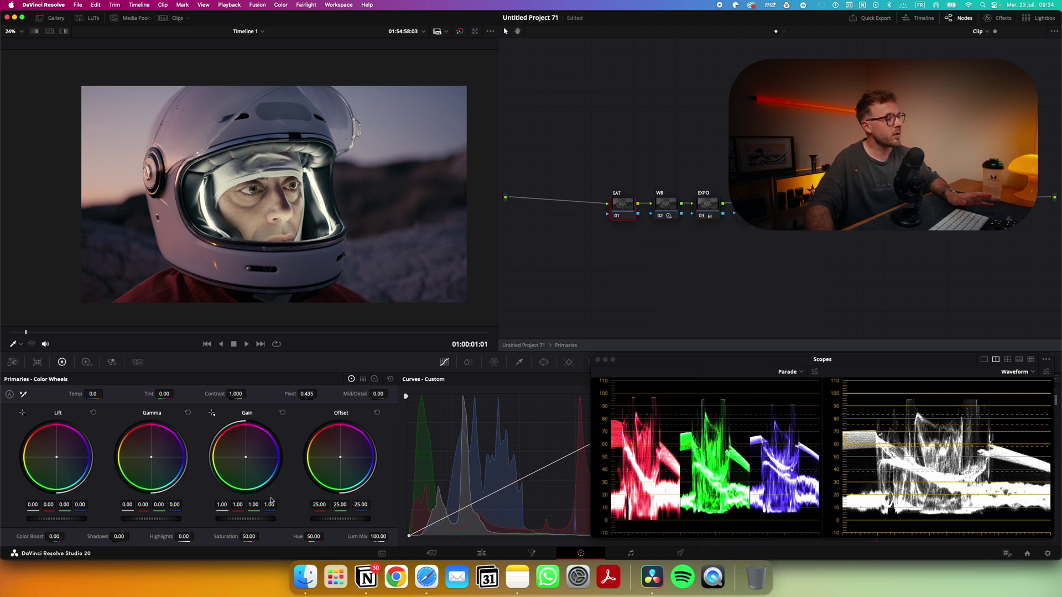
pyautogui.rightClick(628, 208)
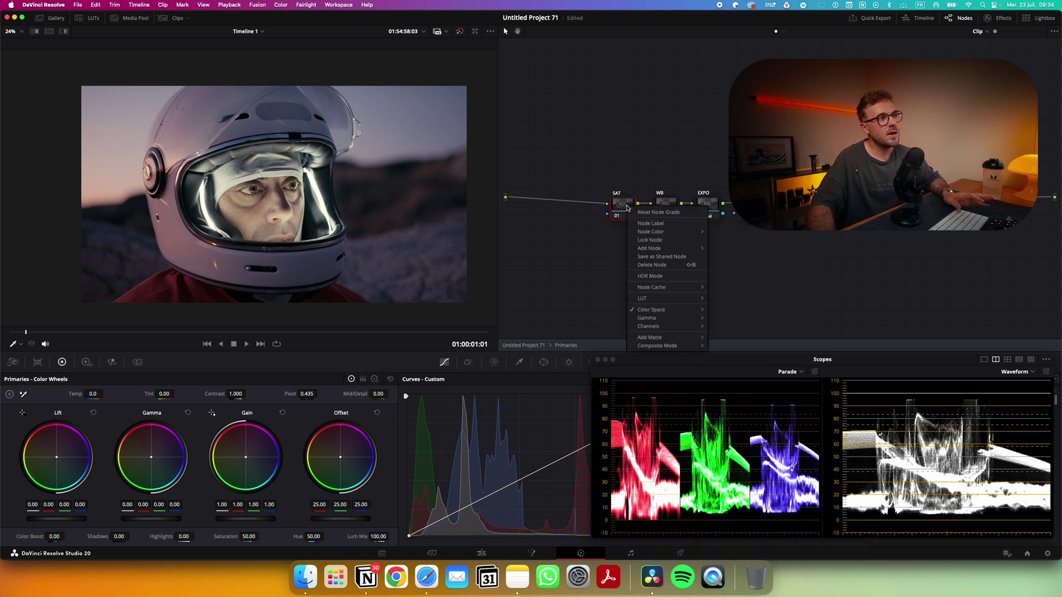
pyautogui.moveTo(679, 310)
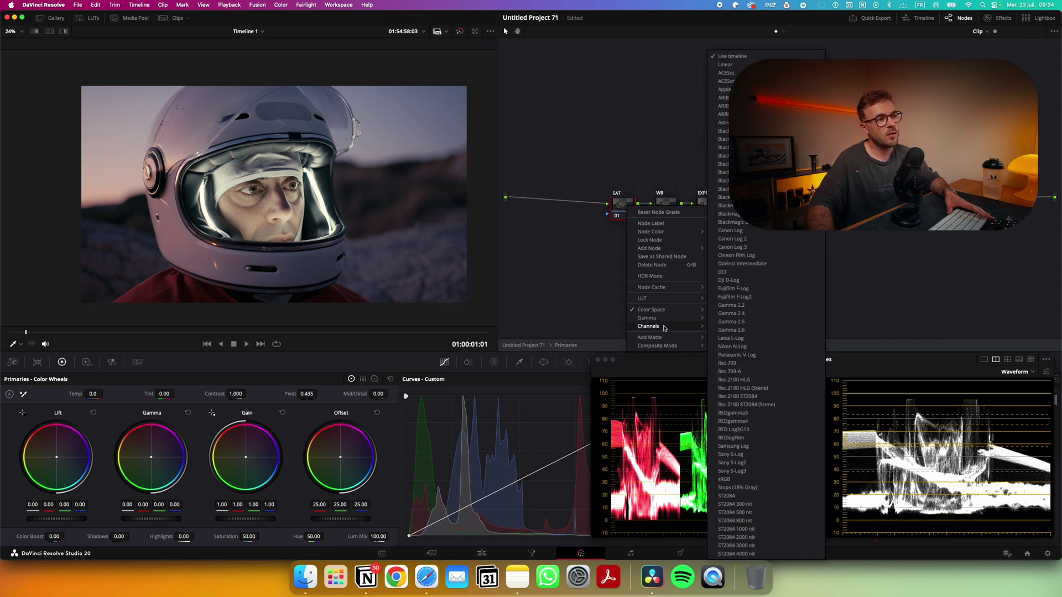
pyautogui.moveTo(664, 328)
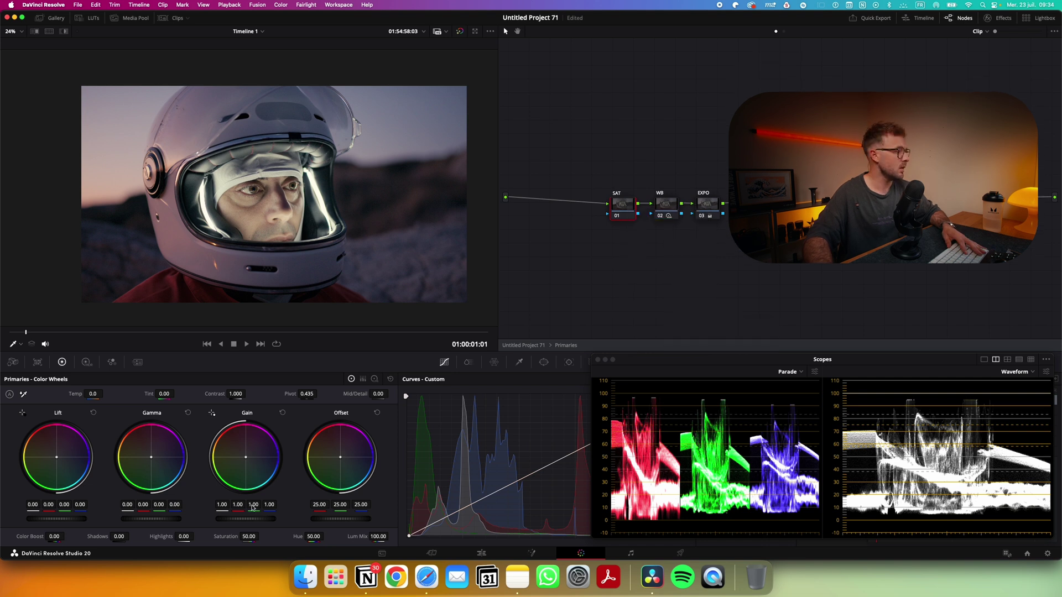
# Step: On the SAT node, set the green gain to about 1.40 and the green gamma to about 0.03
pyautogui.moveTo(252, 505); pyautogui.dragTo(291, 504)
pyautogui.moveTo(159, 505); pyautogui.dragTo(255, 505)
pyautogui.moveTo(263, 505); pyautogui.dragTo(289, 505)
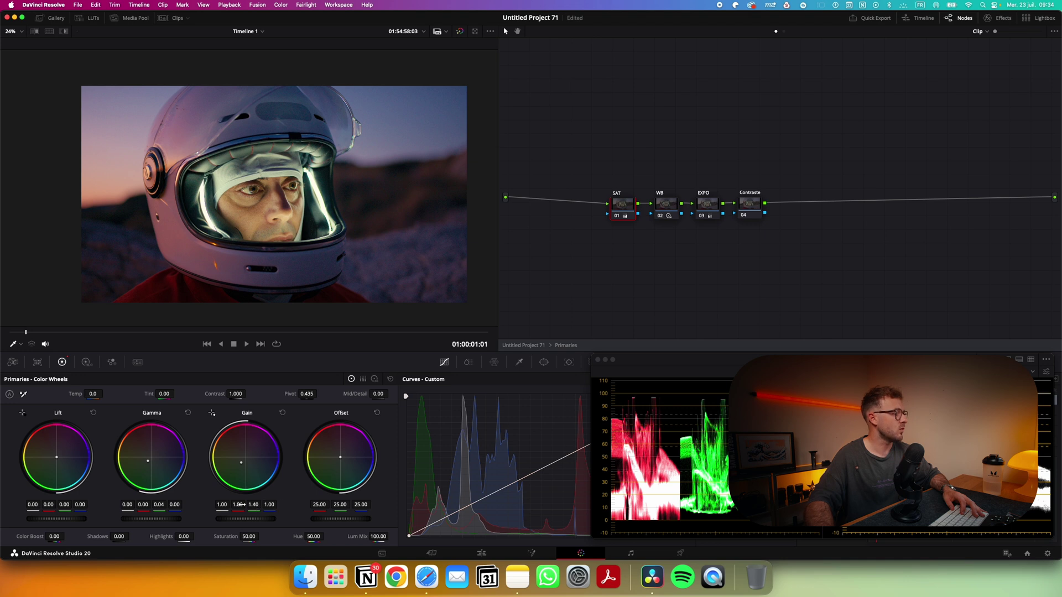
pyautogui.moveTo(158, 505)
pyautogui.mouseDown()
pyautogui.moveTo(185, 505)
pyautogui.moveTo(146, 505)
pyautogui.mouseUp()
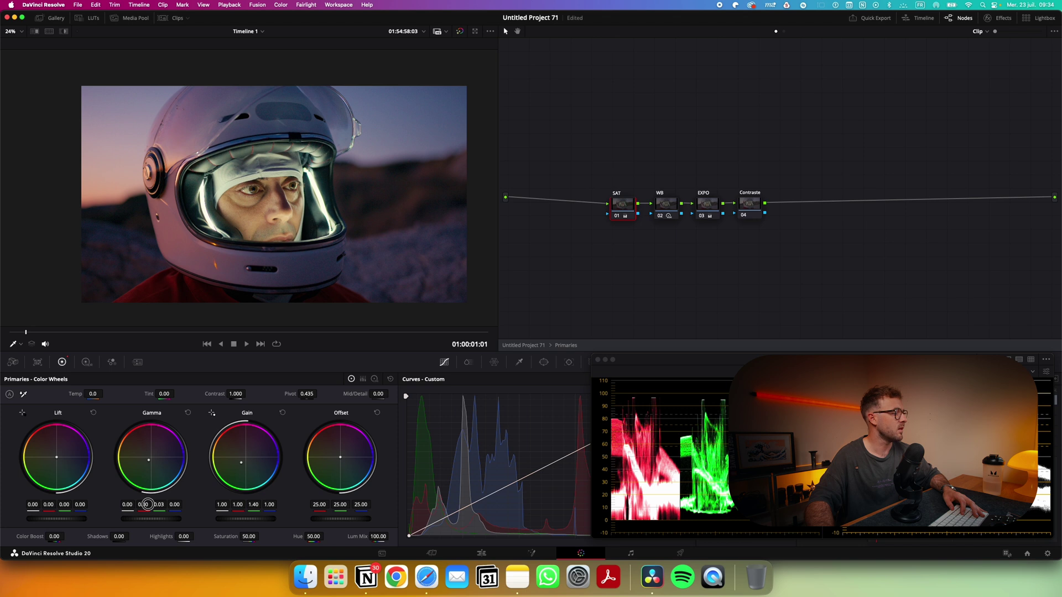
# Step: Reset the EXPO node's grade, raise its HDR global exposure to about 0.17, and check the picture full screen
pyautogui.click(713, 209)
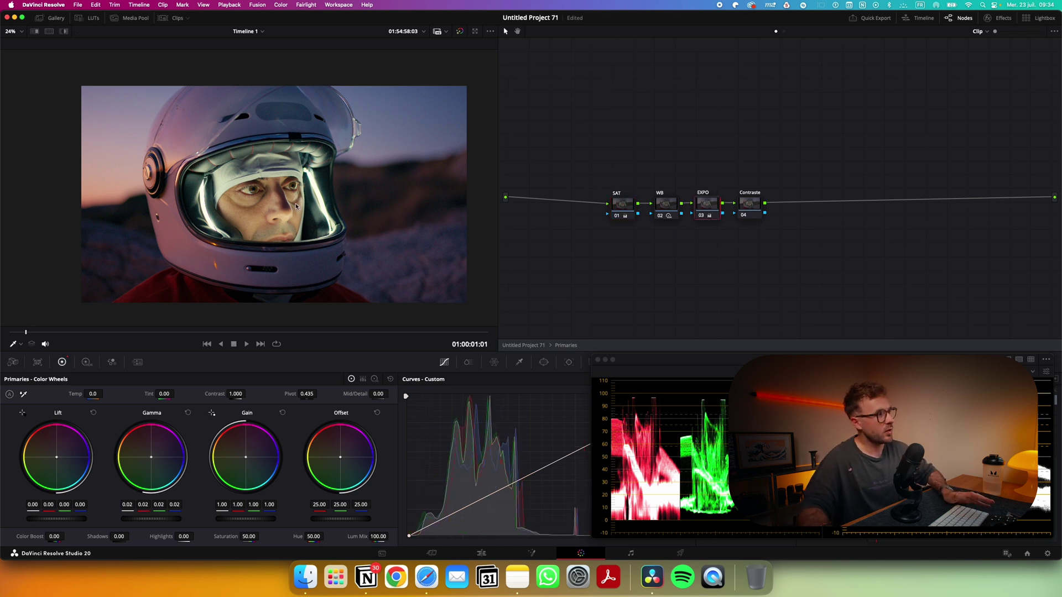
pyautogui.rightClick(714, 211)
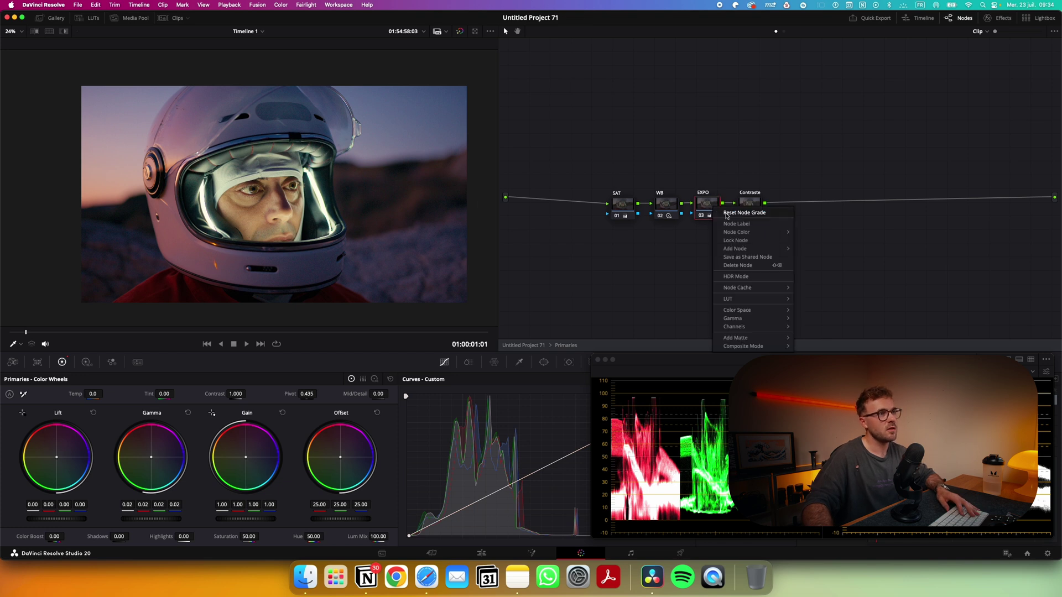
pyautogui.click(721, 215)
pyautogui.click(86, 362)
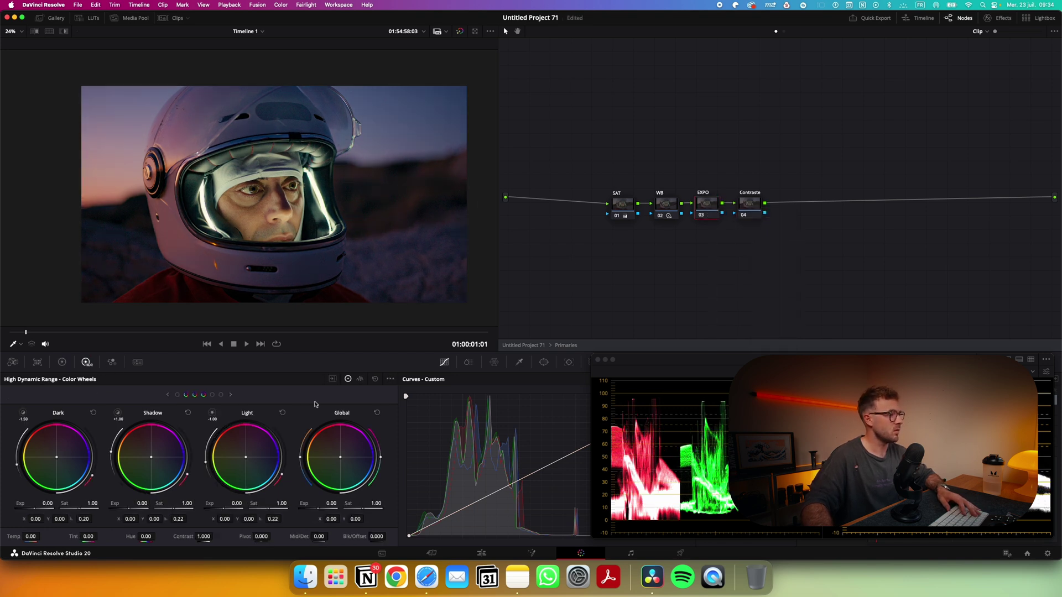
pyautogui.moveTo(331, 506); pyautogui.dragTo(363, 500)
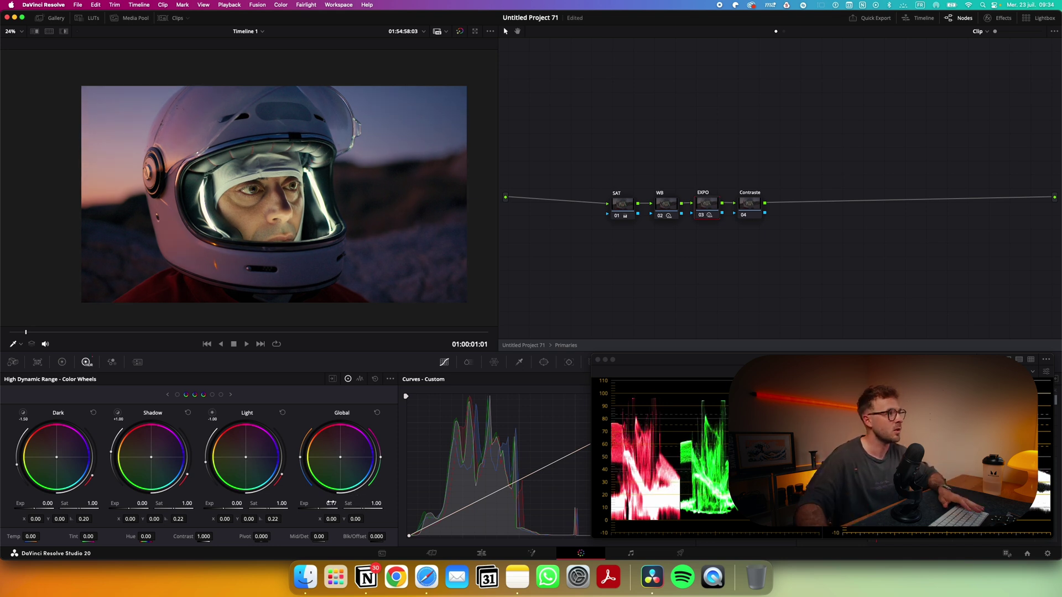
pyautogui.press('super+f')
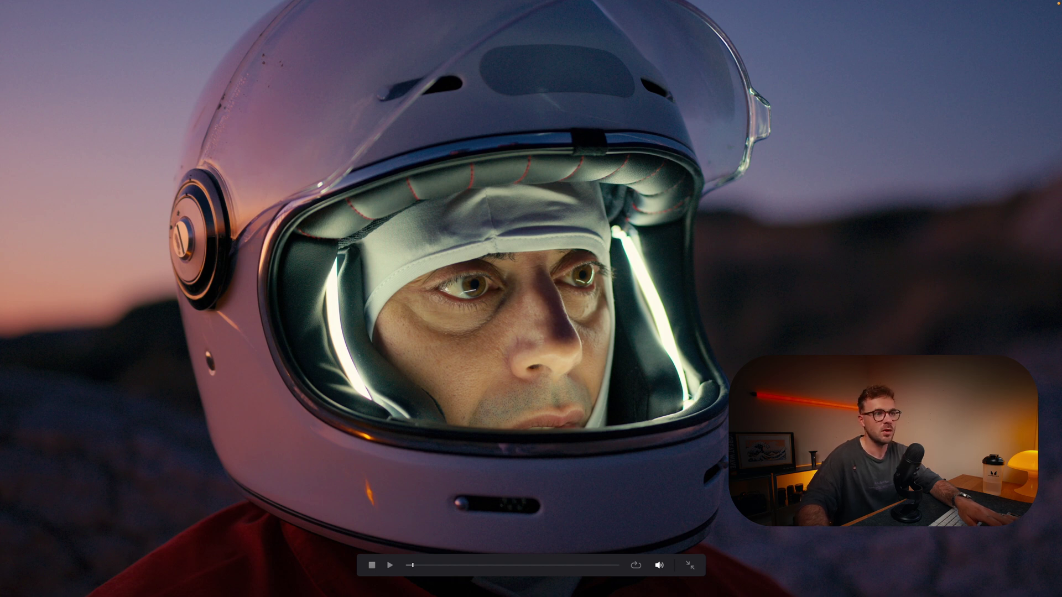
pyautogui.press('Escape')
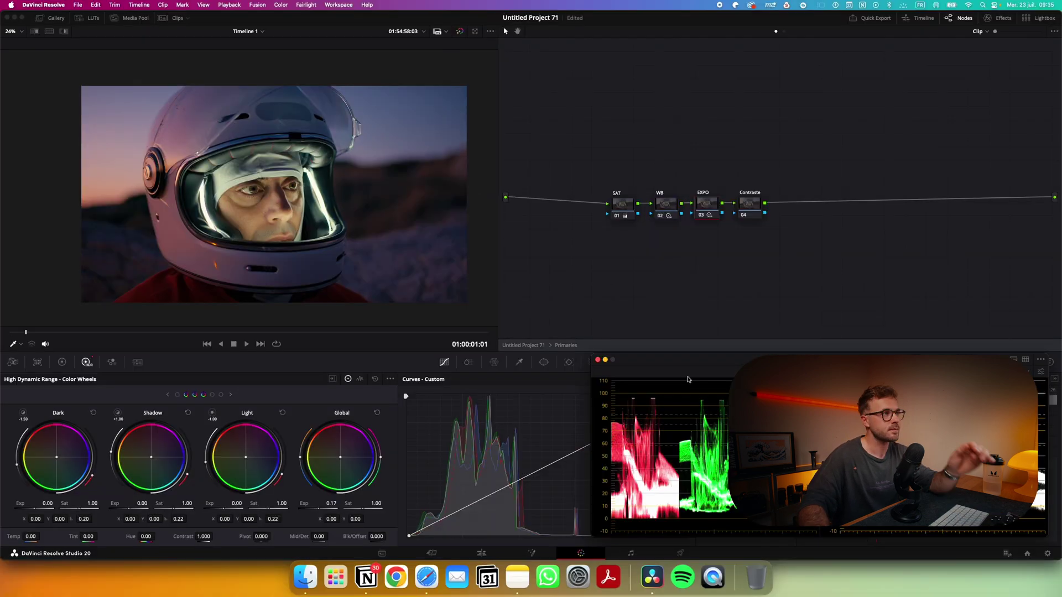
# Step: Balance the EXPO node's primaries with lift about 0.01, luminance gamma about -0.03 and gain about 1.08, checking the picture full screen
pyautogui.click(62, 361)
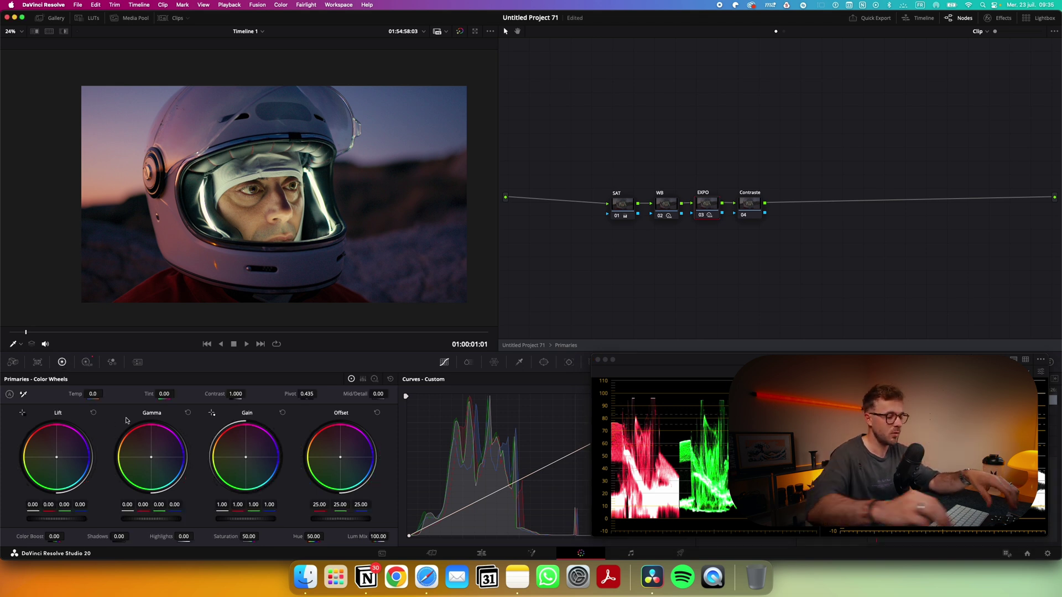
pyautogui.press('super+f')
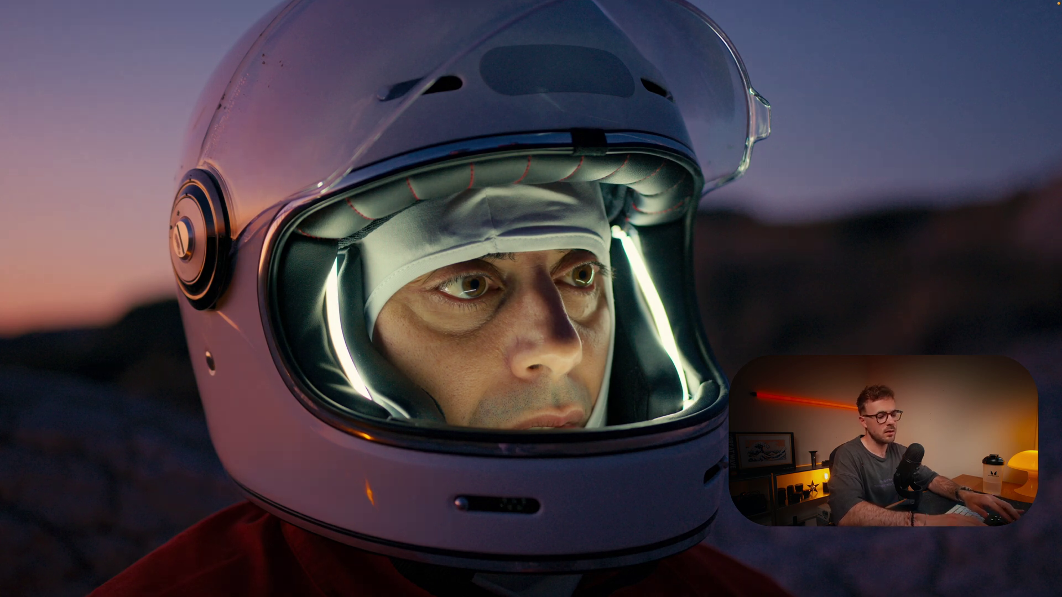
pyautogui.press('super+d')
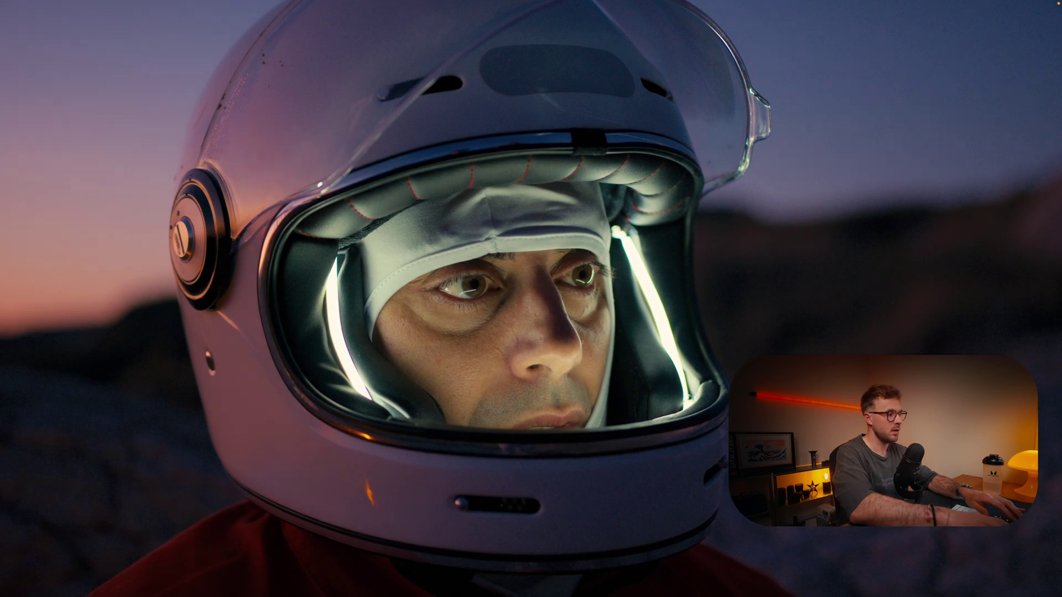
pyautogui.press('super+f')
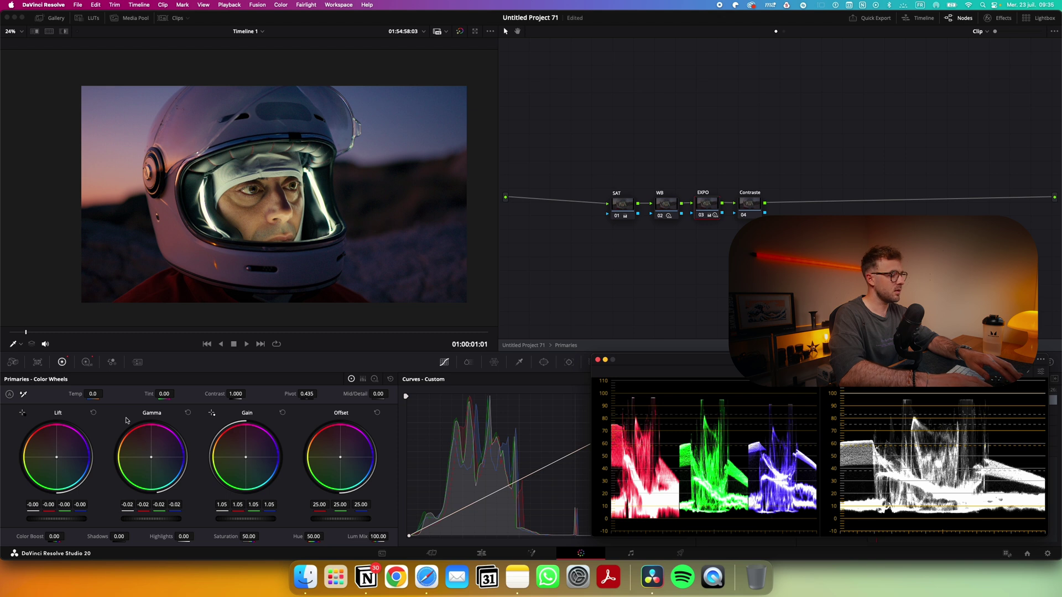
pyautogui.press('super+f')
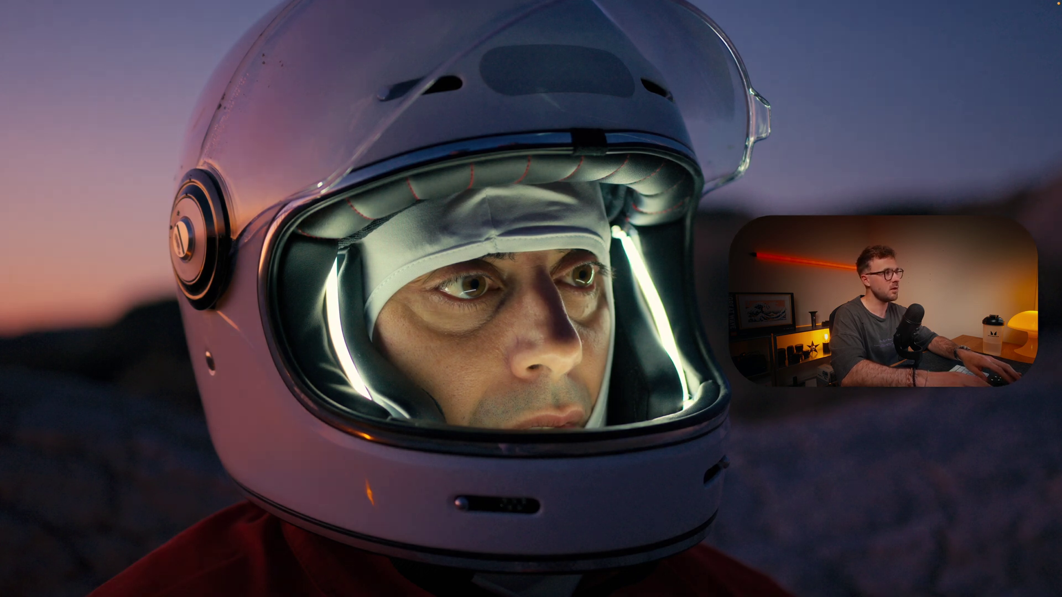
pyautogui.press('Escape')
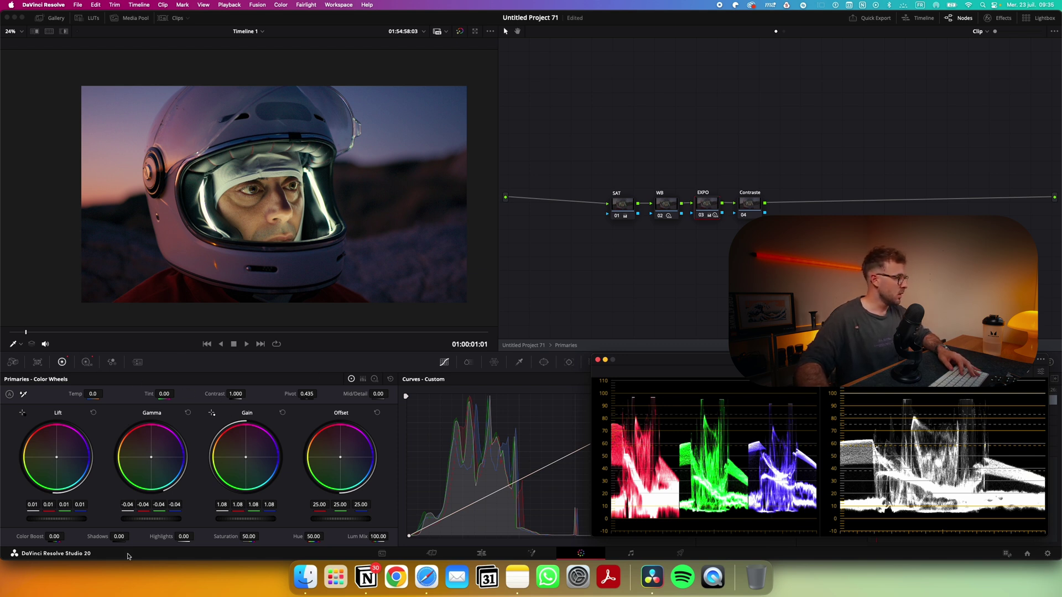
pyautogui.moveTo(126, 506); pyautogui.dragTo(133, 504)
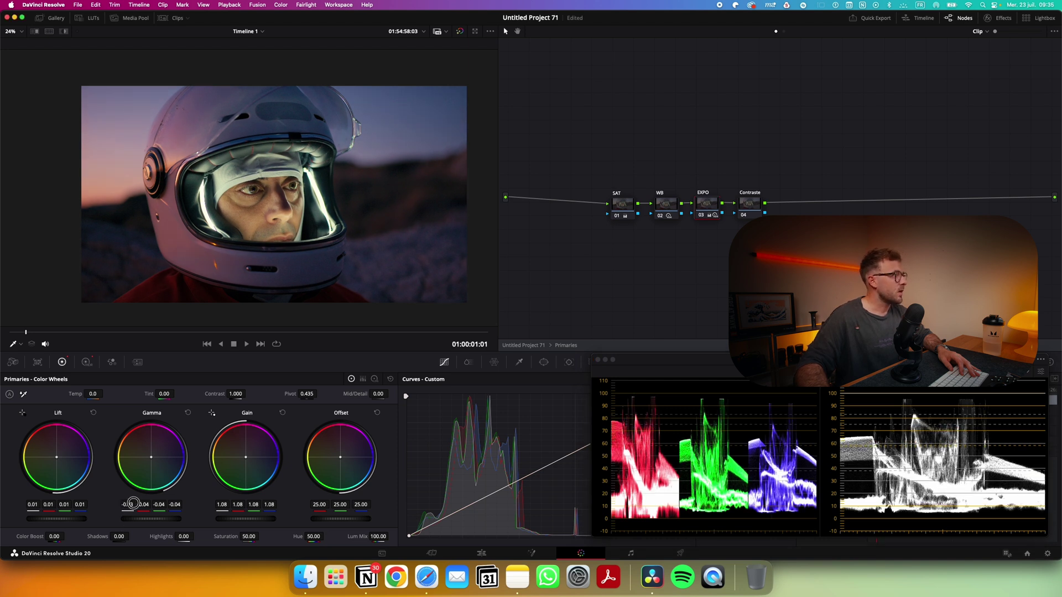
# Step: On the Contraste node, lower the pivot to about 0.335 and raise the contrast slightly
pyautogui.scroll(1, 269, 277)
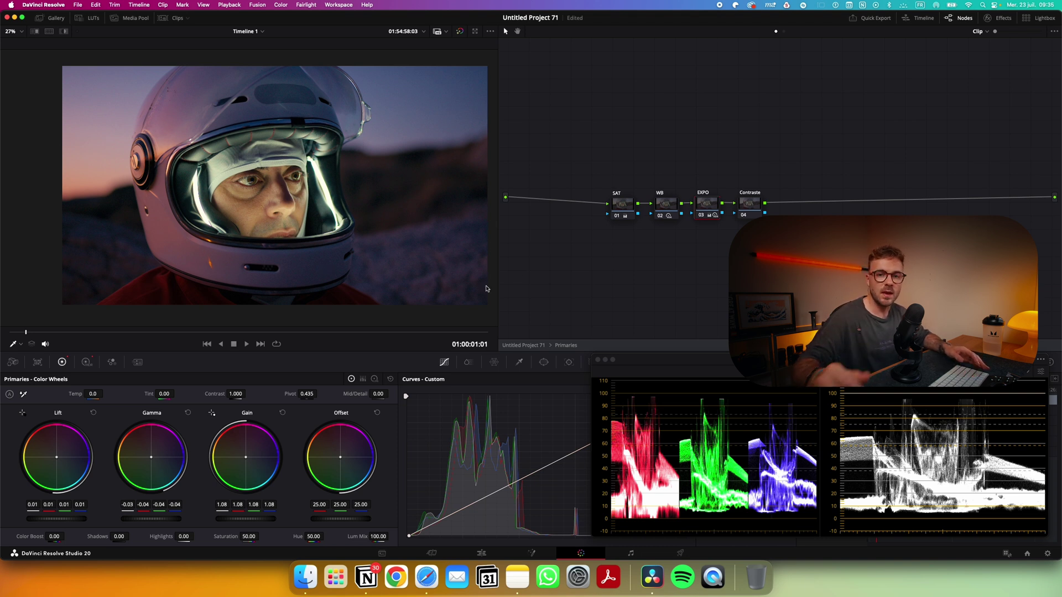
pyautogui.click(750, 205)
pyautogui.moveTo(307, 395); pyautogui.dragTo(293, 383)
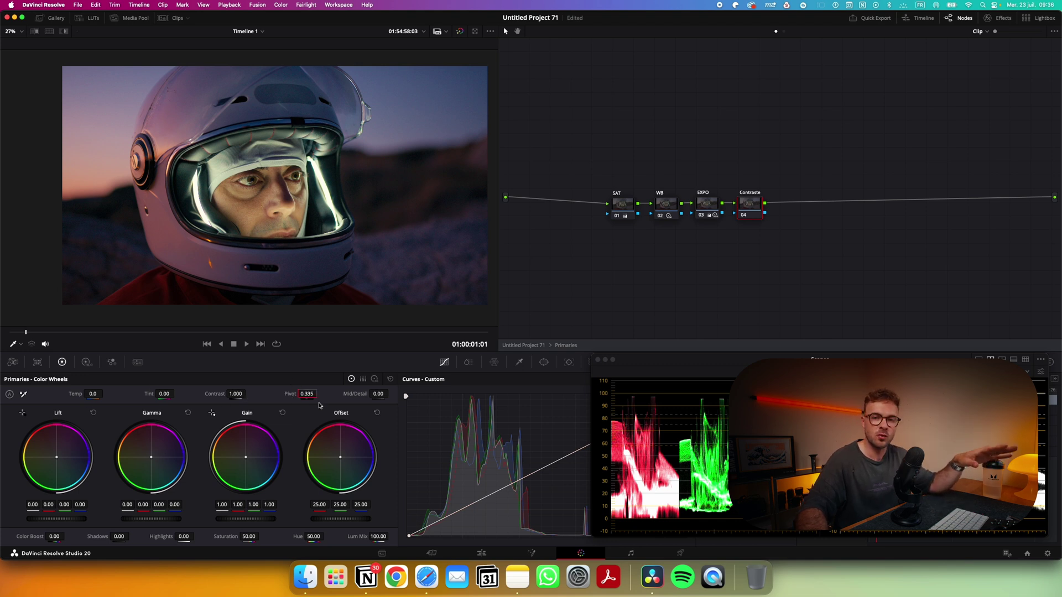
pyautogui.moveTo(237, 396)
pyautogui.mouseDown()
pyautogui.moveTo(196, 394)
pyautogui.moveTo(250, 390)
pyautogui.mouseUp()
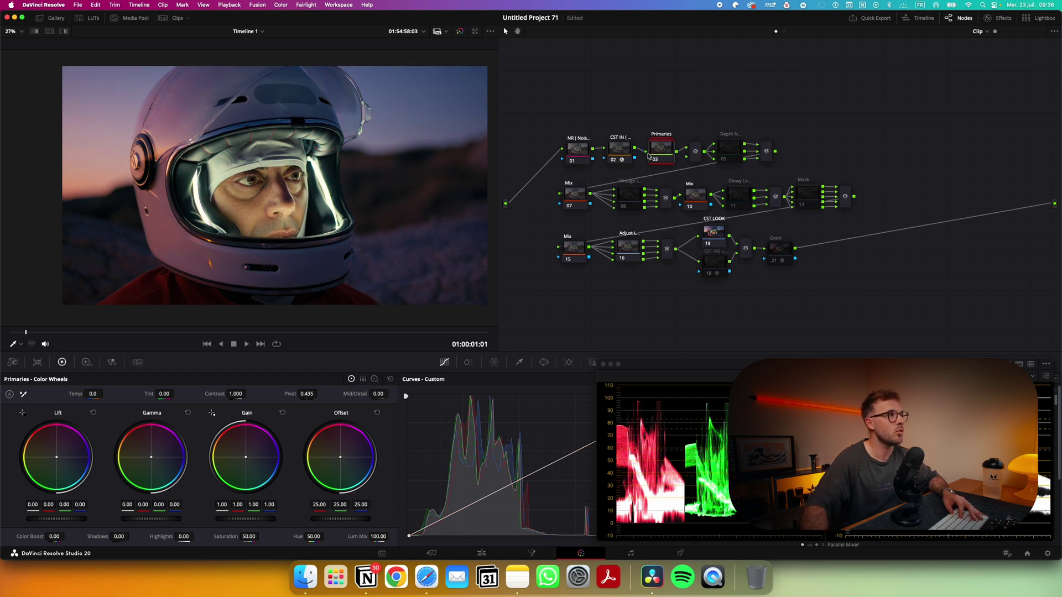
# Step: Compare the picture with the Depth node and the Vintage node switched on and off, leaving both disabled
pyautogui.click(724, 160)
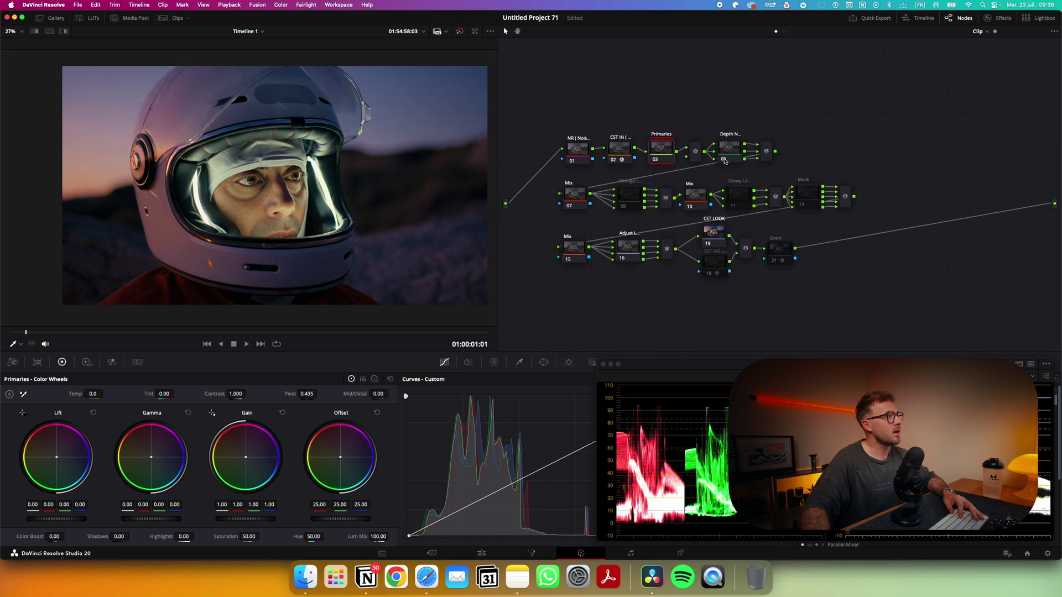
pyautogui.click(725, 160)
pyautogui.click(724, 160)
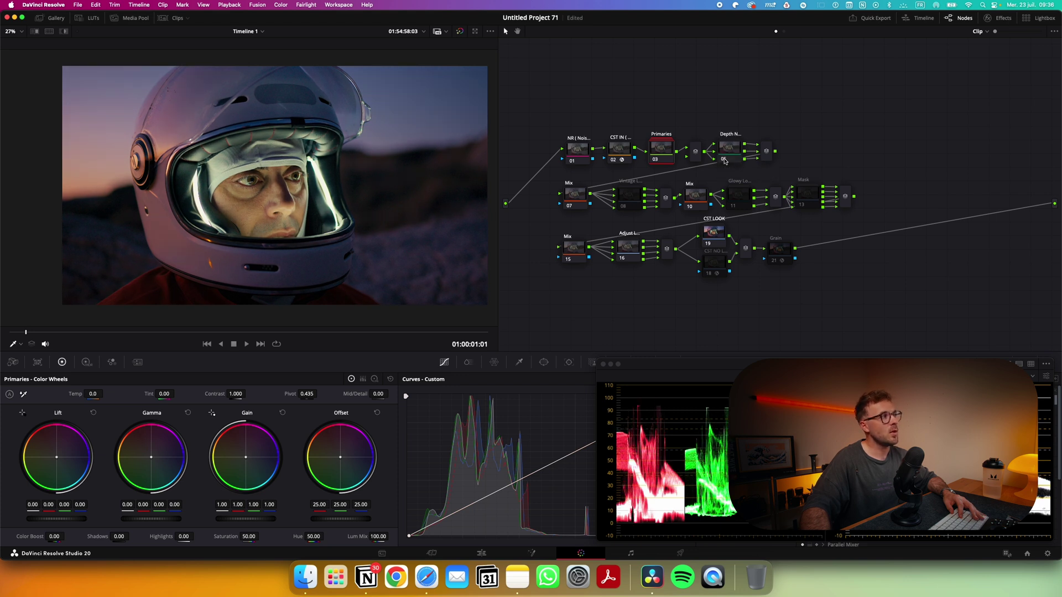
pyautogui.click(724, 160)
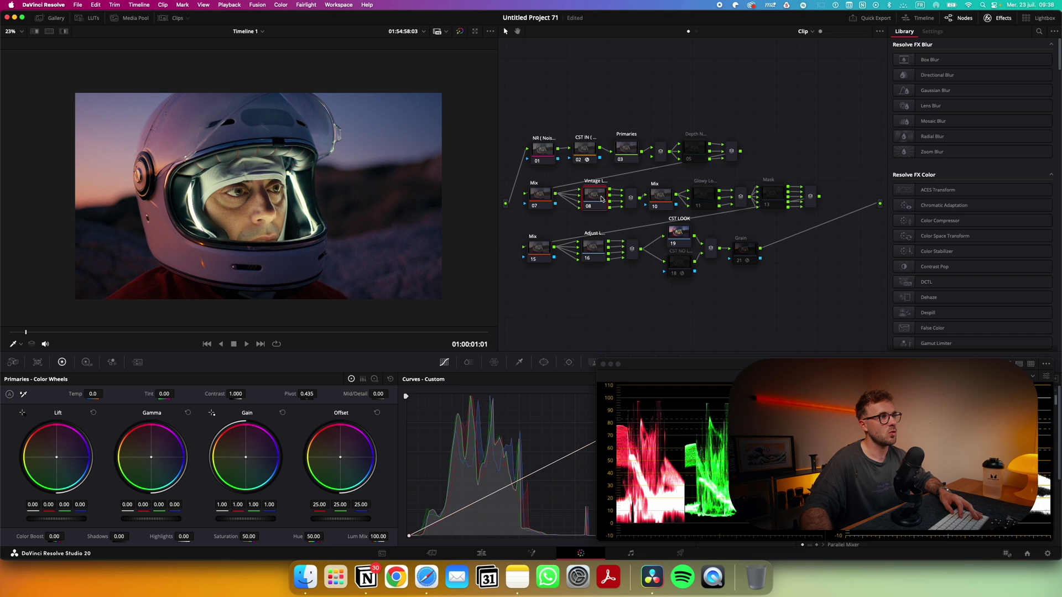
pyautogui.press('super+d')
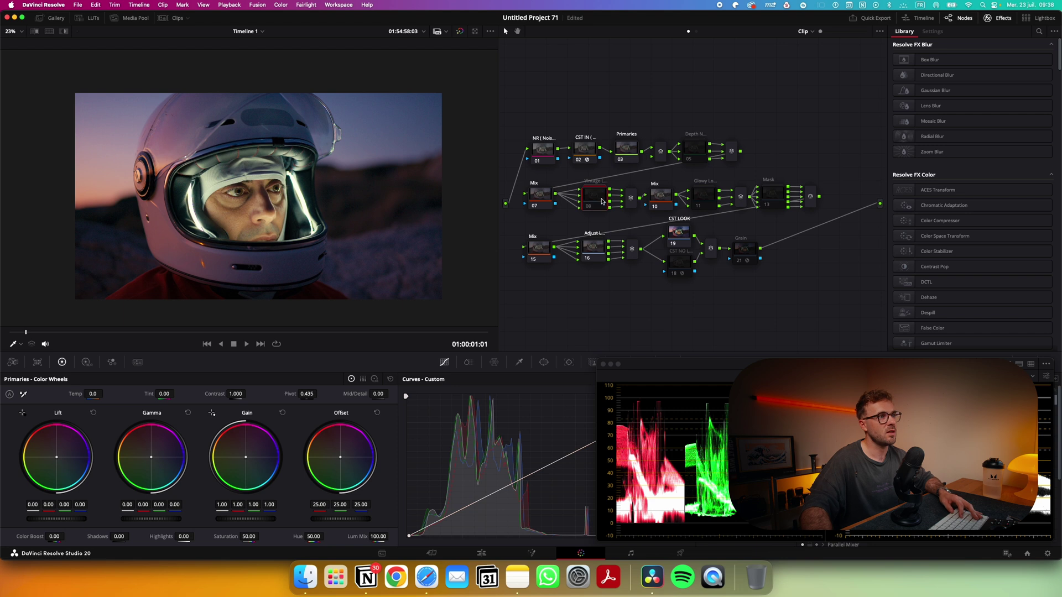
# Step: Enable the Glowy node and compare the picture with it off and on, including full screen
pyautogui.click(701, 199)
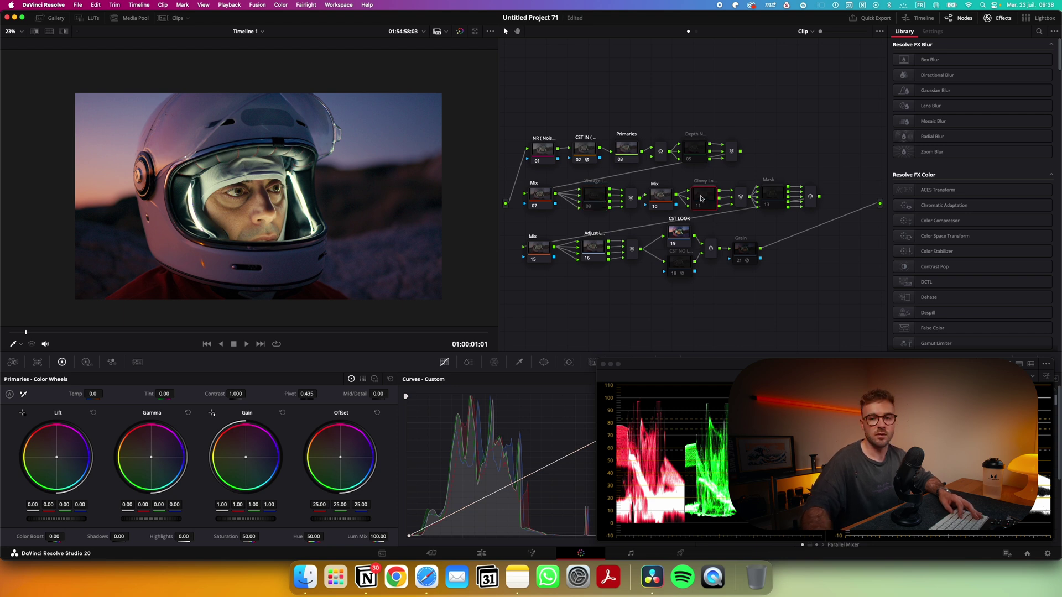
pyautogui.press('super+d')
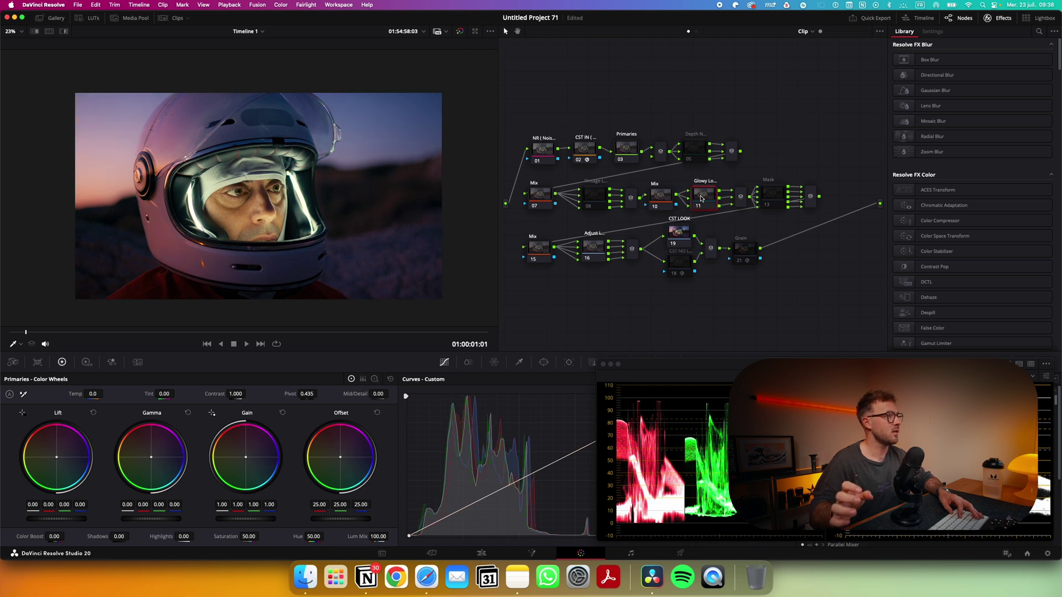
pyautogui.press('super+d')
pyautogui.press('super+d')
pyautogui.press('super+d')
pyautogui.press('super+d')
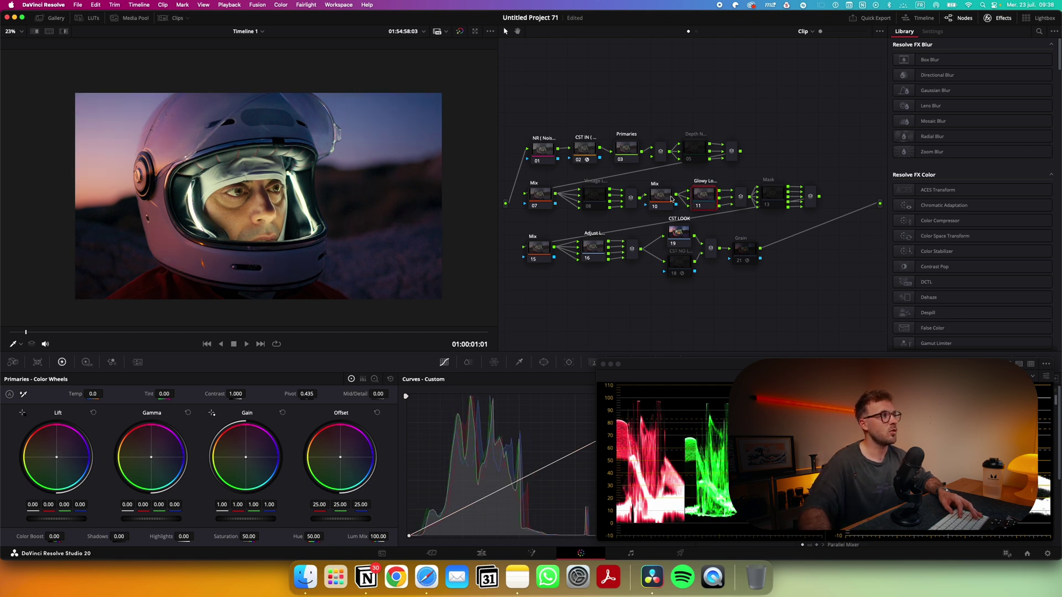
pyautogui.press('super+d')
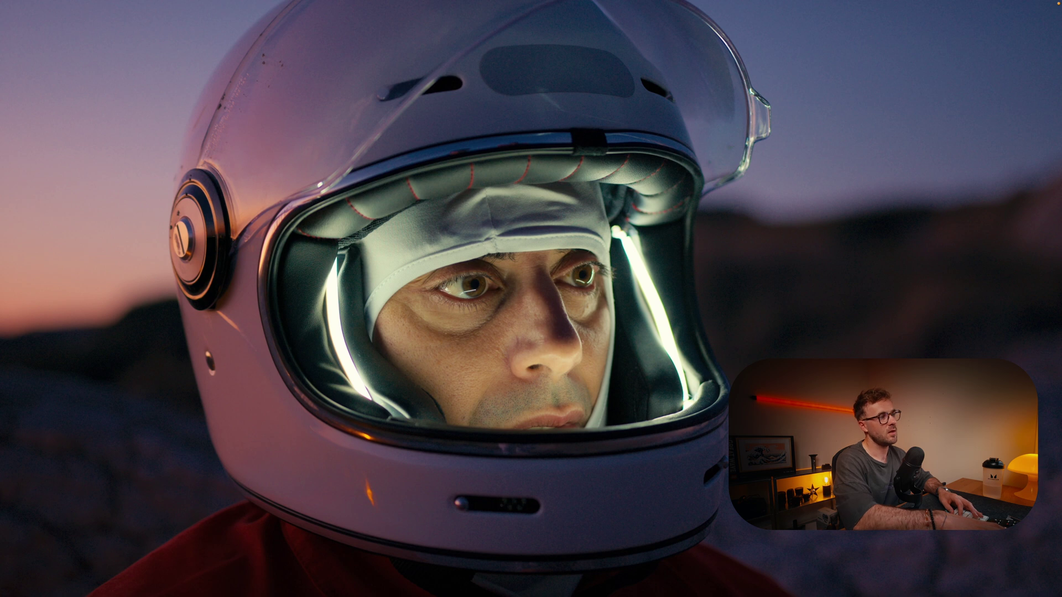
pyautogui.press('super+d')
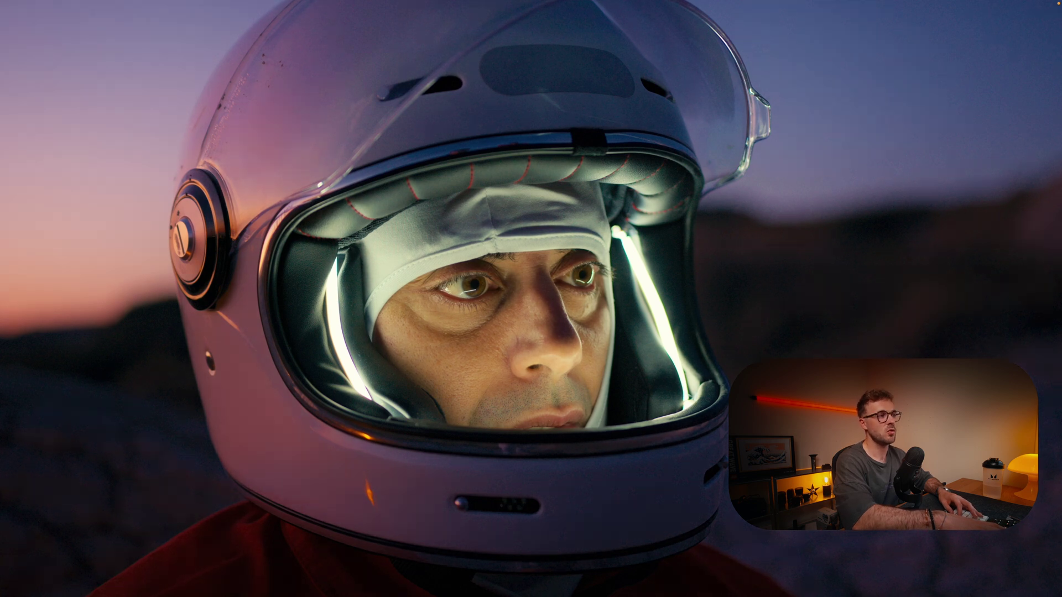
pyautogui.press('super+d')
pyautogui.press('super+d')
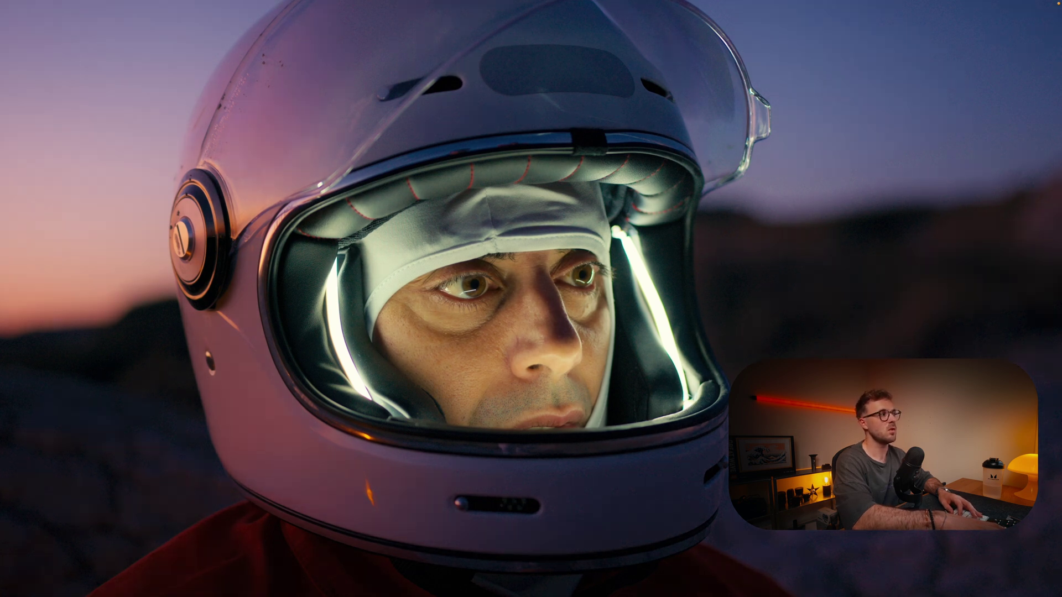
pyautogui.press('super+f')
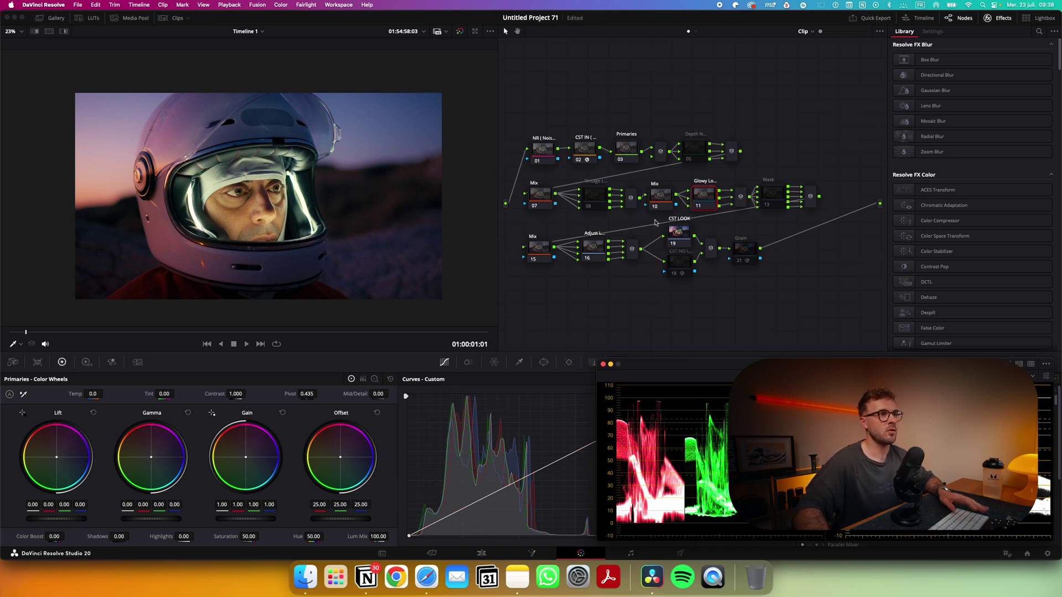
# Step: Inside the Glowy Look node, compare the picture with Aperture Diffraction and Halation switched on and off, leaving both disabled
pyautogui.doubleClick(703, 197)
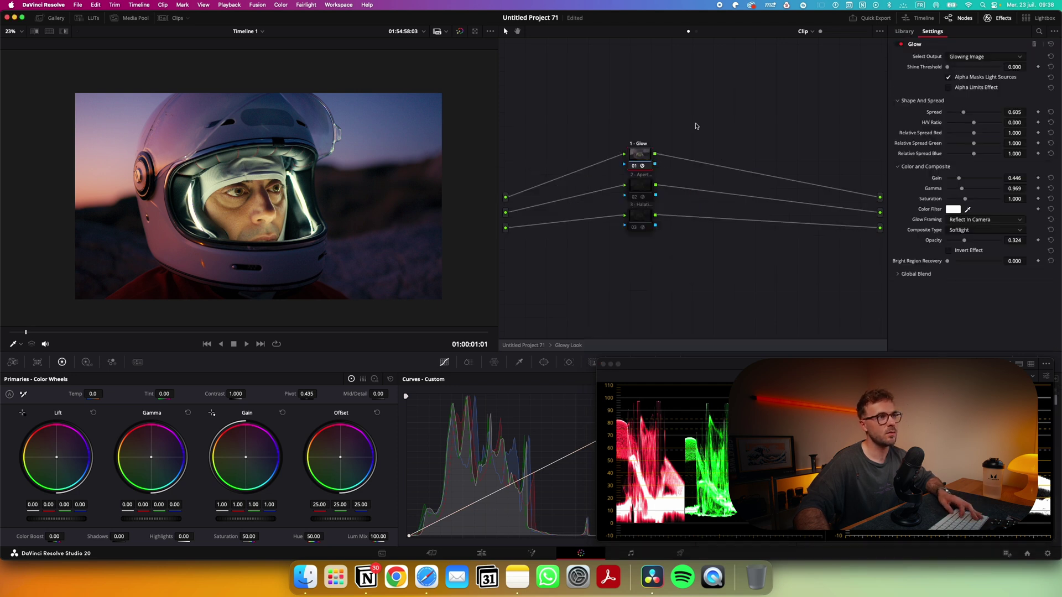
pyautogui.click(639, 187)
pyautogui.hotkey('ctrl', 'd')
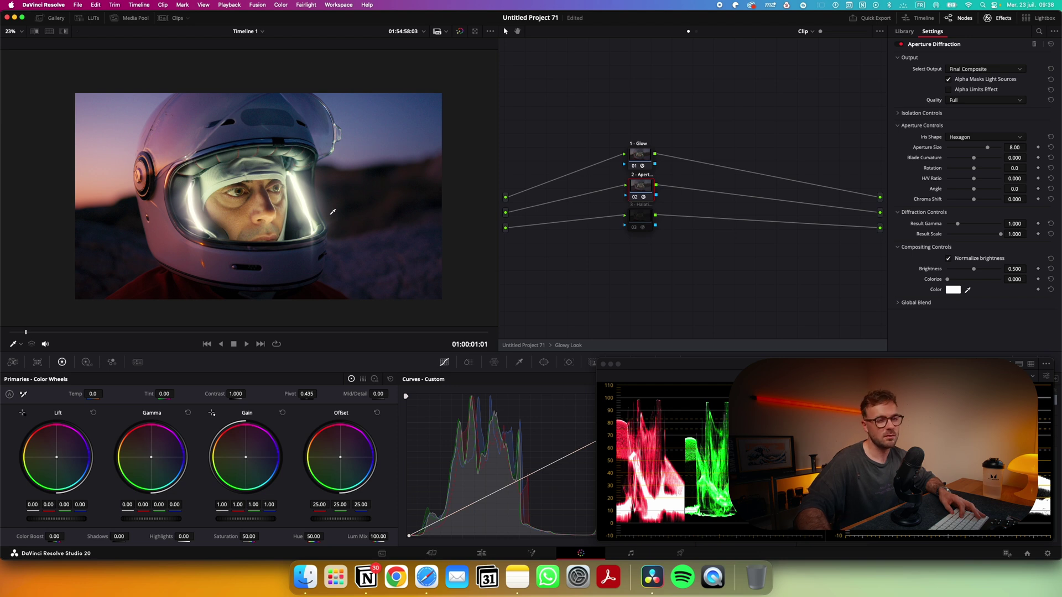
pyautogui.hotkey('ctrl', 'd')
pyautogui.click(637, 219)
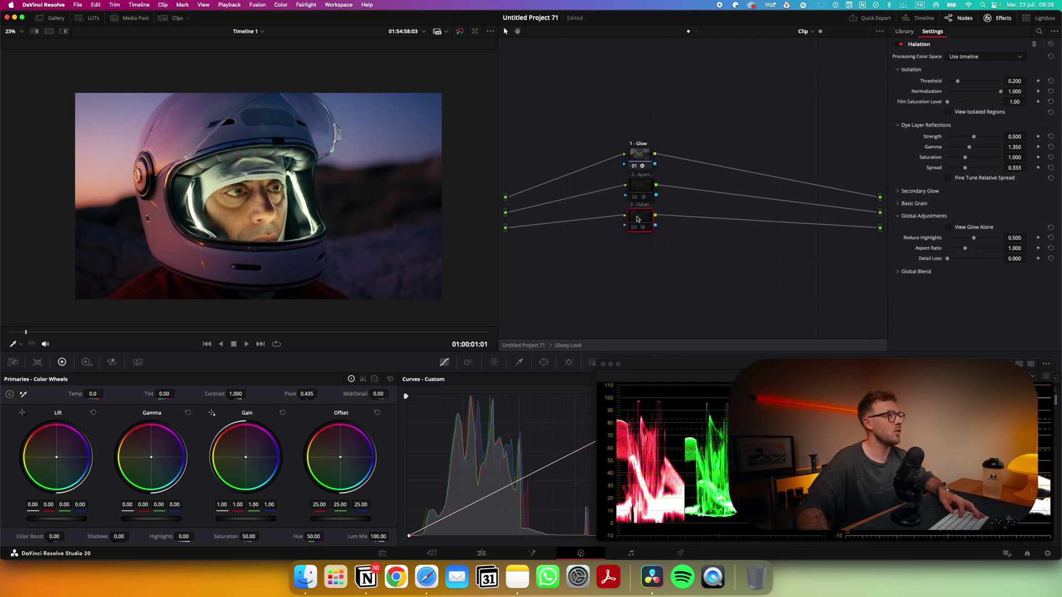
pyautogui.hotkey('ctrl', 'd')
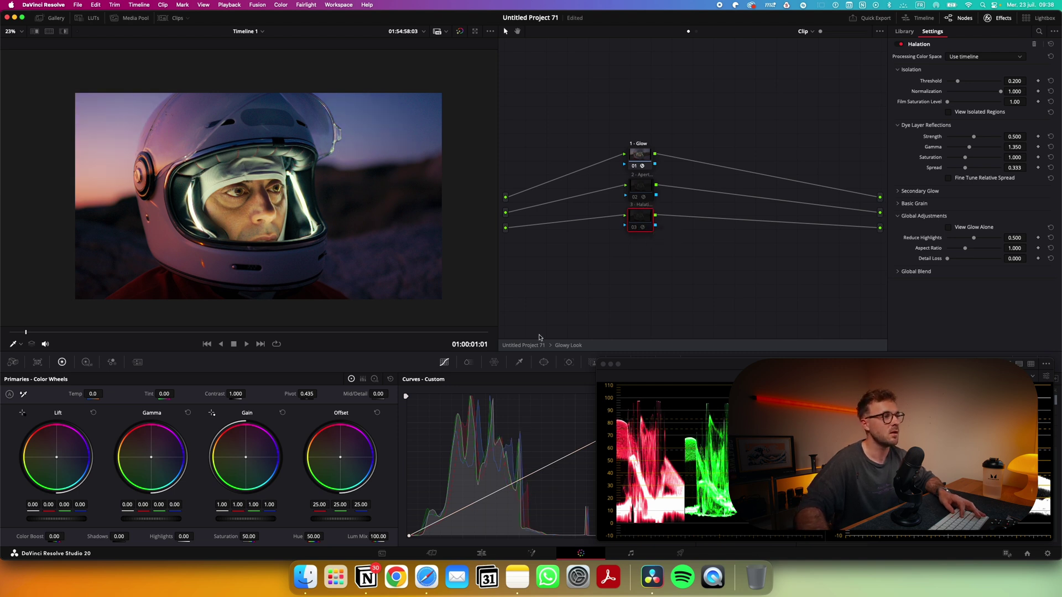
pyautogui.click(522, 345)
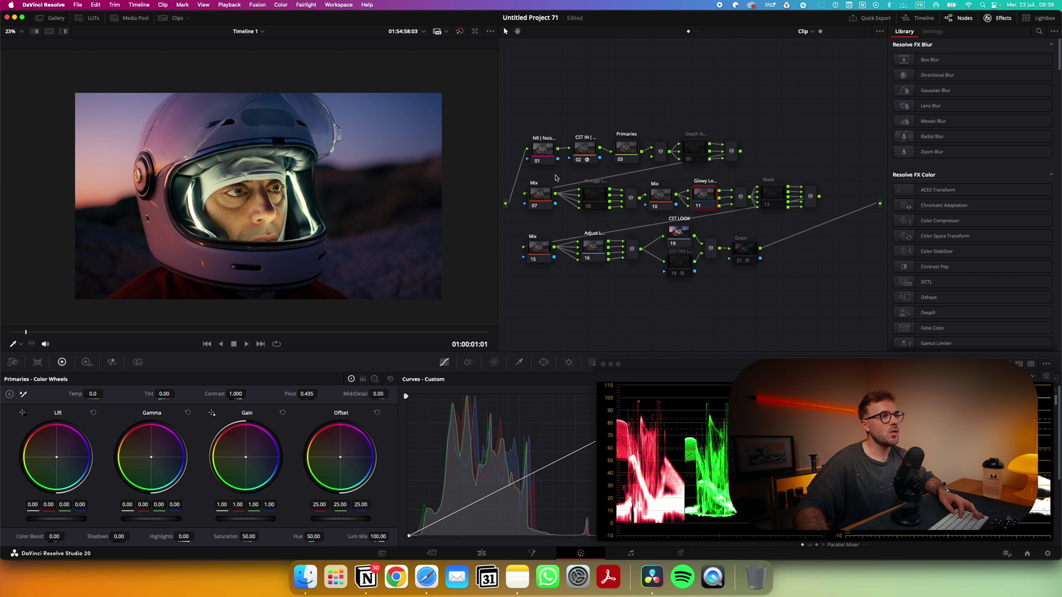
# Step: Open the Adjust Look compound node and rename its second node, the Log one, as DCTL
pyautogui.doubleClick(593, 249)
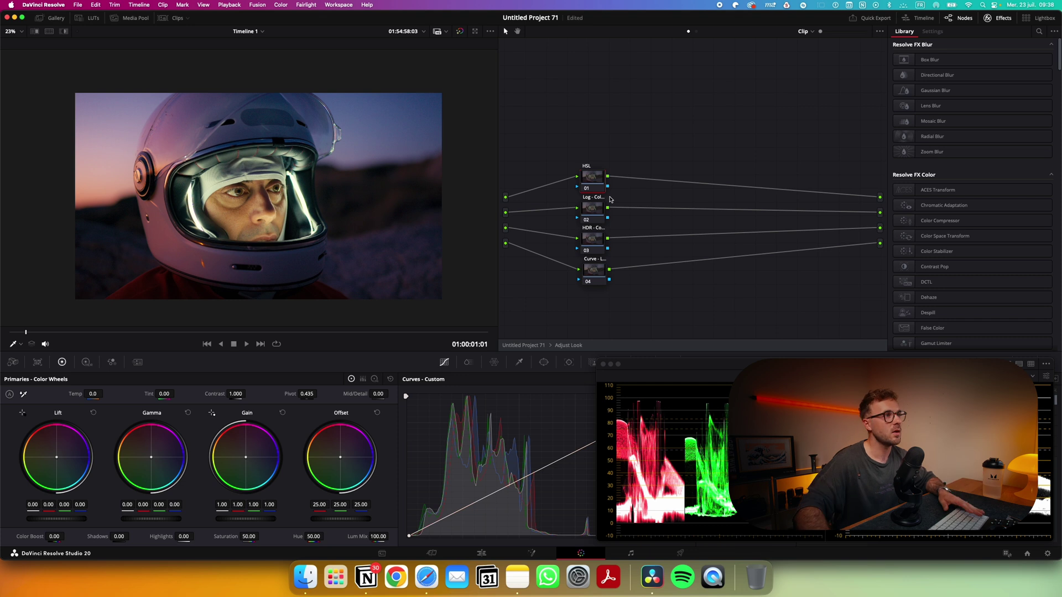
pyautogui.click(519, 346)
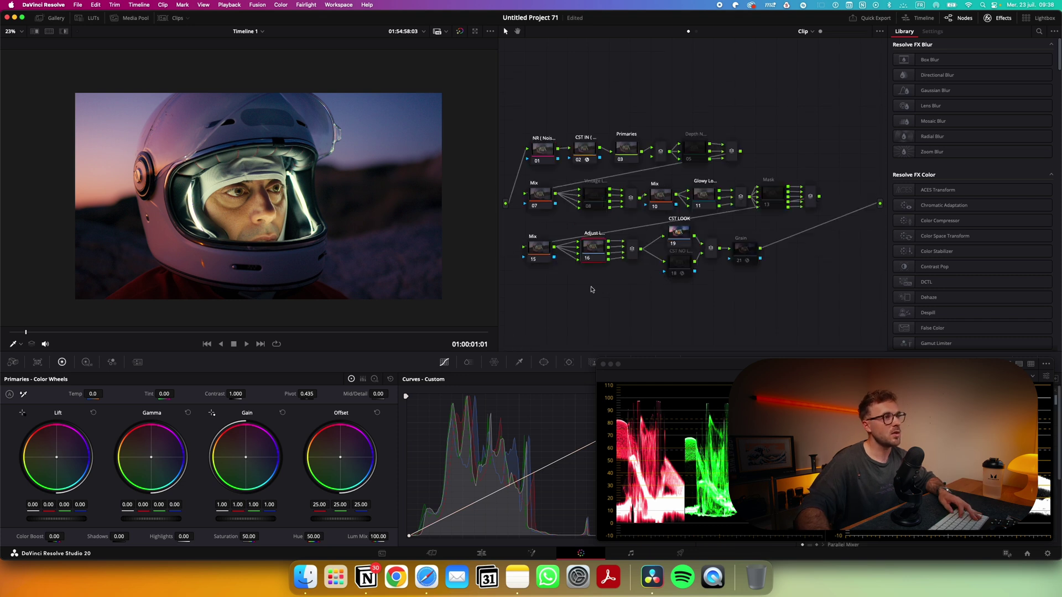
pyautogui.doubleClick(594, 252)
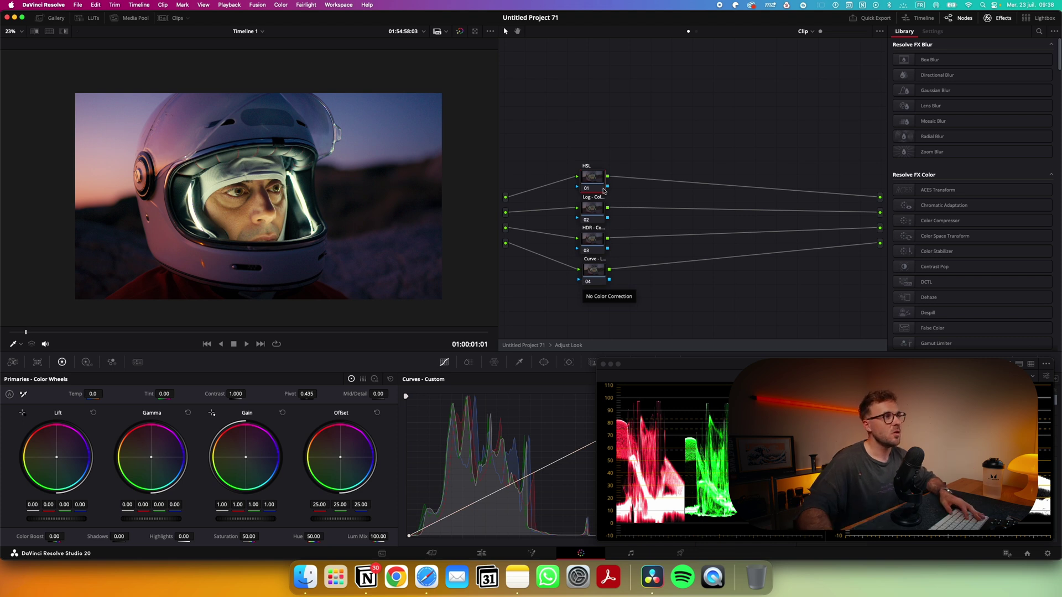
pyautogui.rightClick(597, 204)
pyautogui.click(614, 267)
pyautogui.write('DCTL')
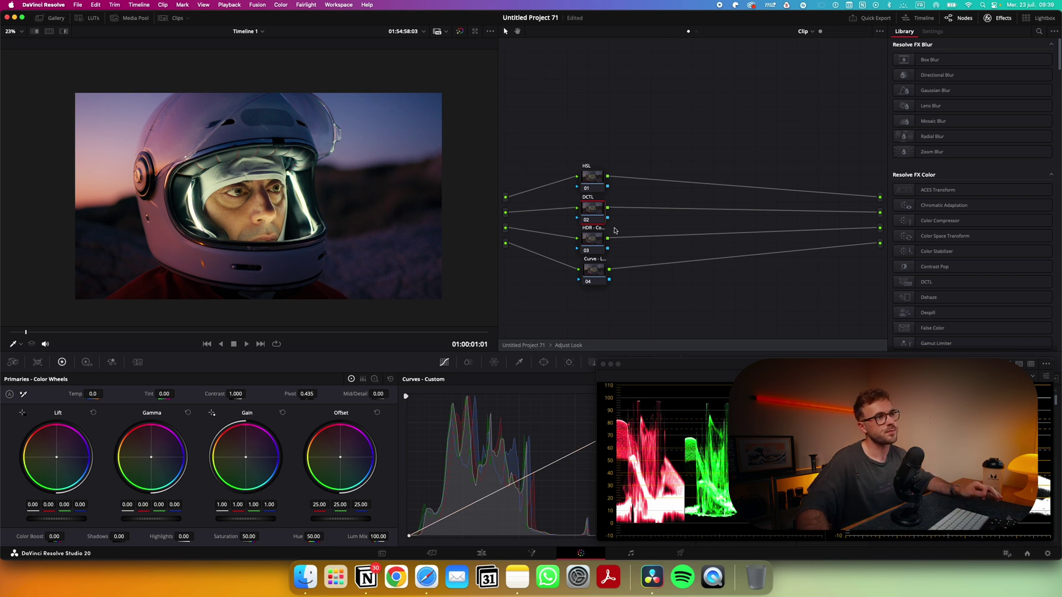
# Step: Search the effects library for dctl, apply the DCTL effect to the DCTL node and choose the TetraInterp script
pyautogui.click(1040, 32)
pyautogui.write('dctl')
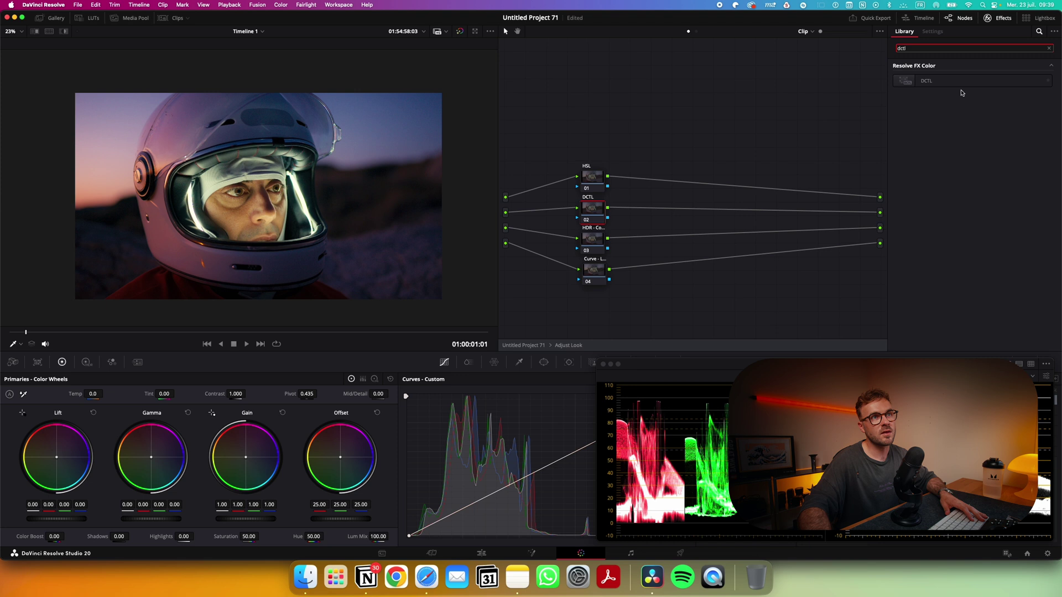
pyautogui.moveTo(962, 93); pyautogui.dragTo(592, 212)
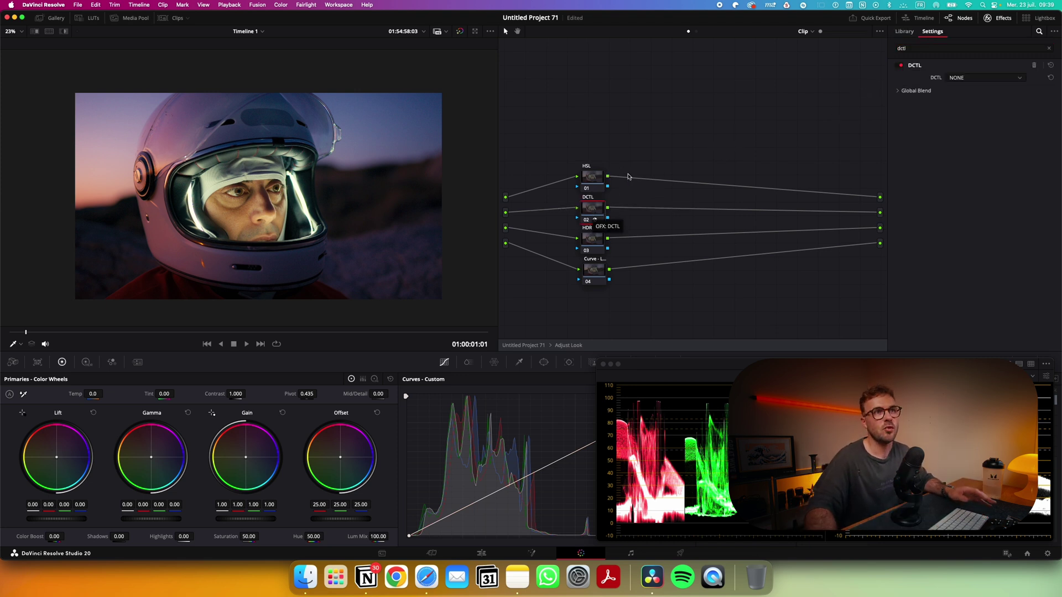
pyautogui.click(976, 78)
pyautogui.click(969, 112)
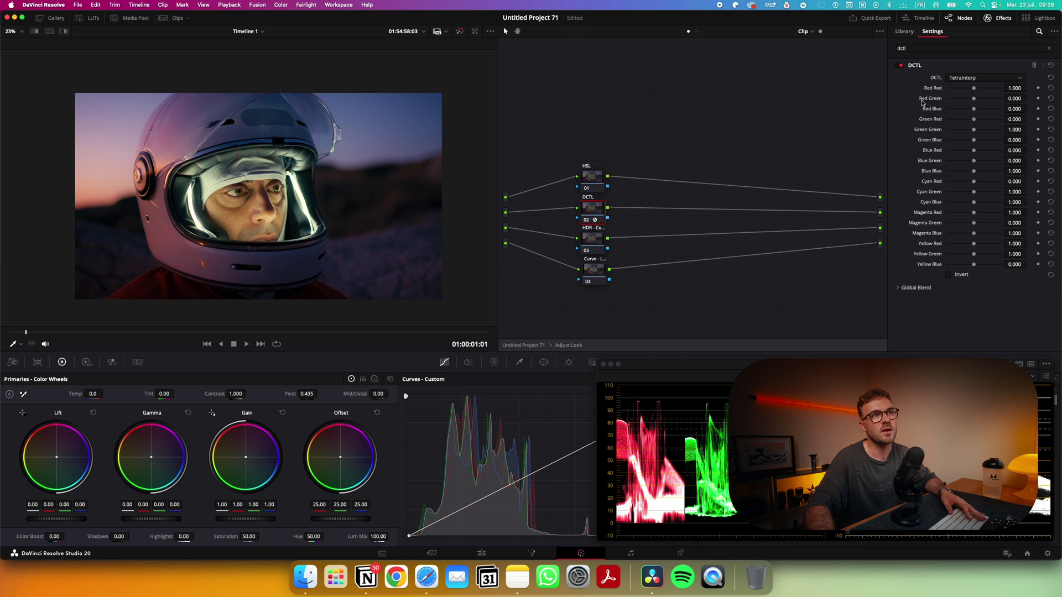
# Step: In TetraInterp, set Yellow Red to about 1.326, Yellow Green to 0.860 and Yellow Blue to -0.047
pyautogui.scroll(2, 247, 180)
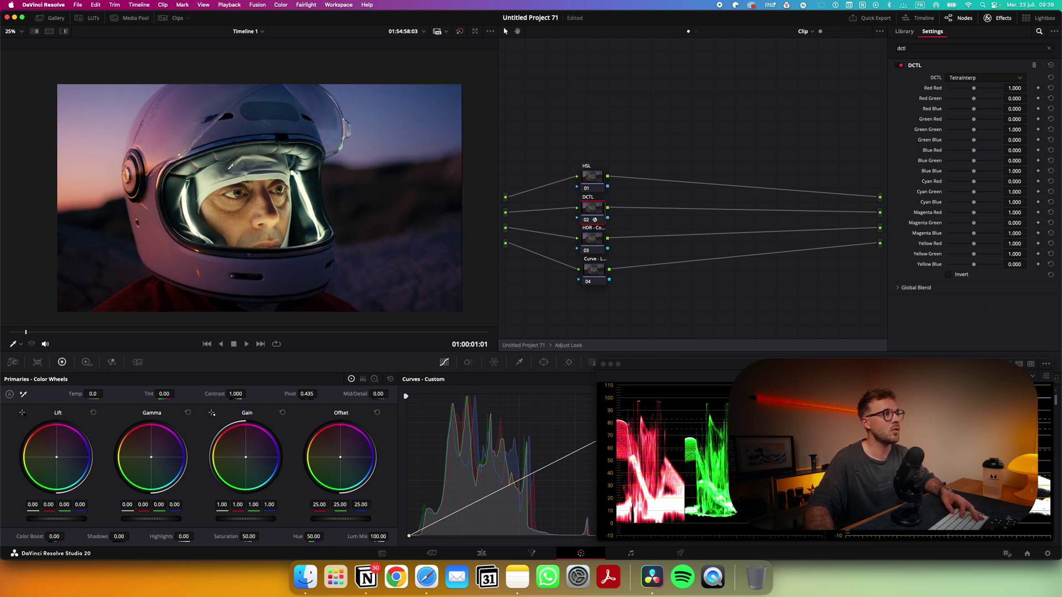
pyautogui.scroll(-1, 230, 164)
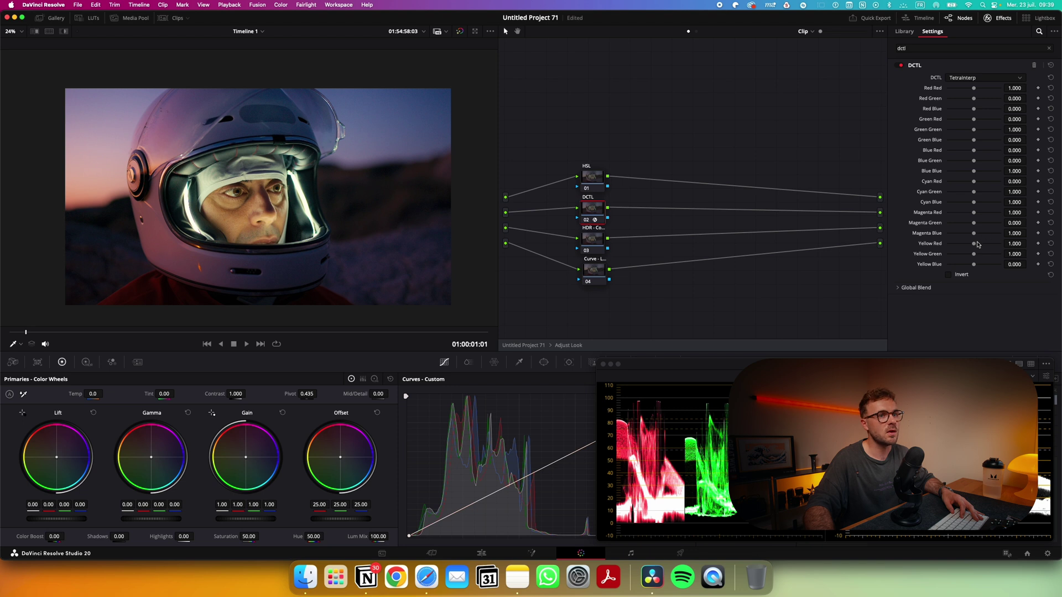
pyautogui.moveTo(974, 246); pyautogui.dragTo(974, 267)
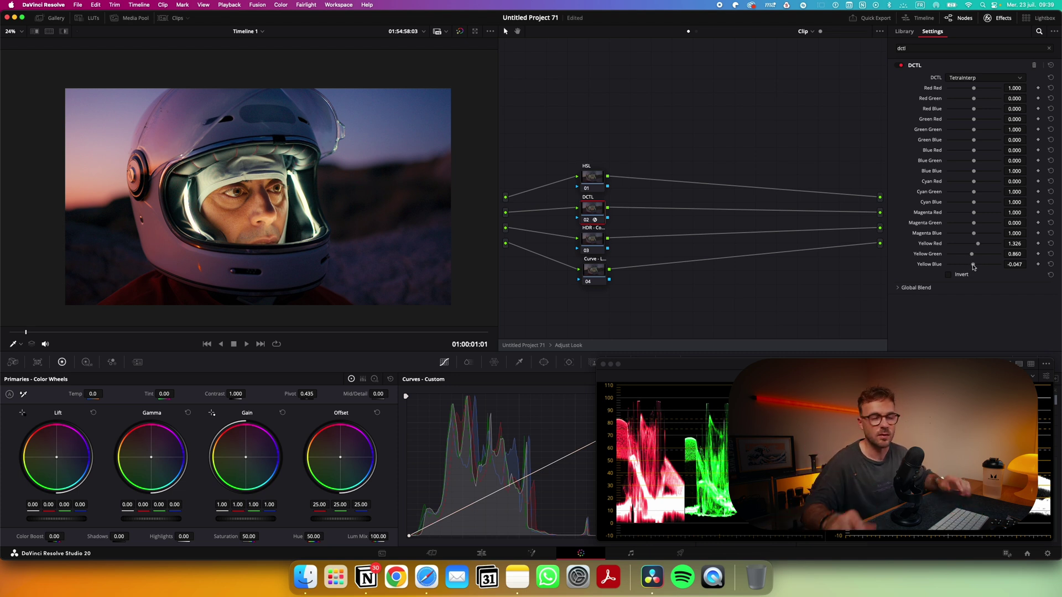
# Step: In TetraInterp, set Red Red to about 1.264, Red Green to 0.016 and Red Blue to 0.047
pyautogui.scroll(2, 263, 224)
pyautogui.scroll(-1, 264, 224)
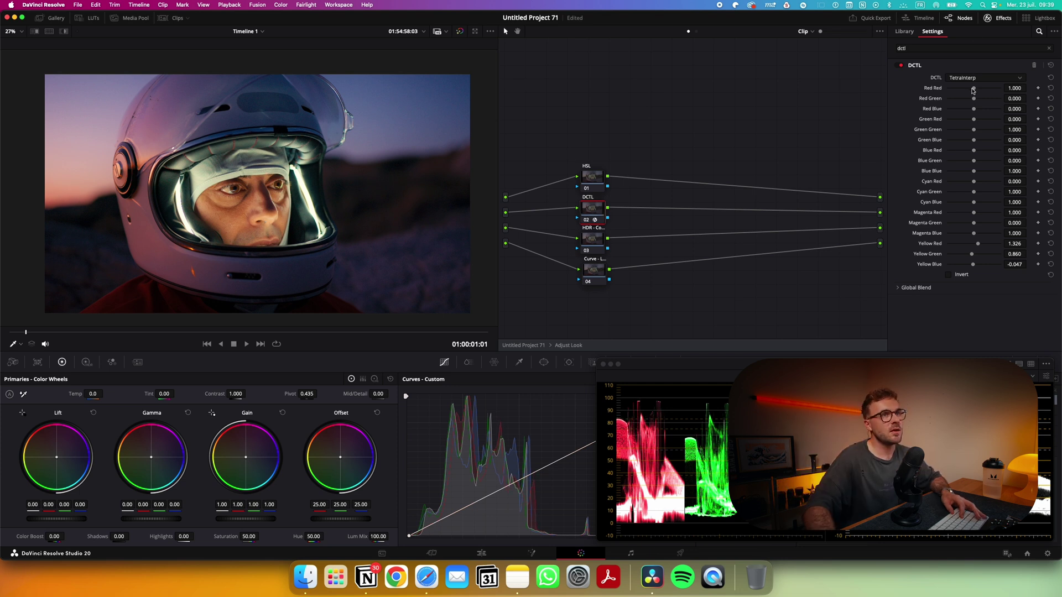
pyautogui.moveTo(973, 89); pyautogui.dragTo(975, 100)
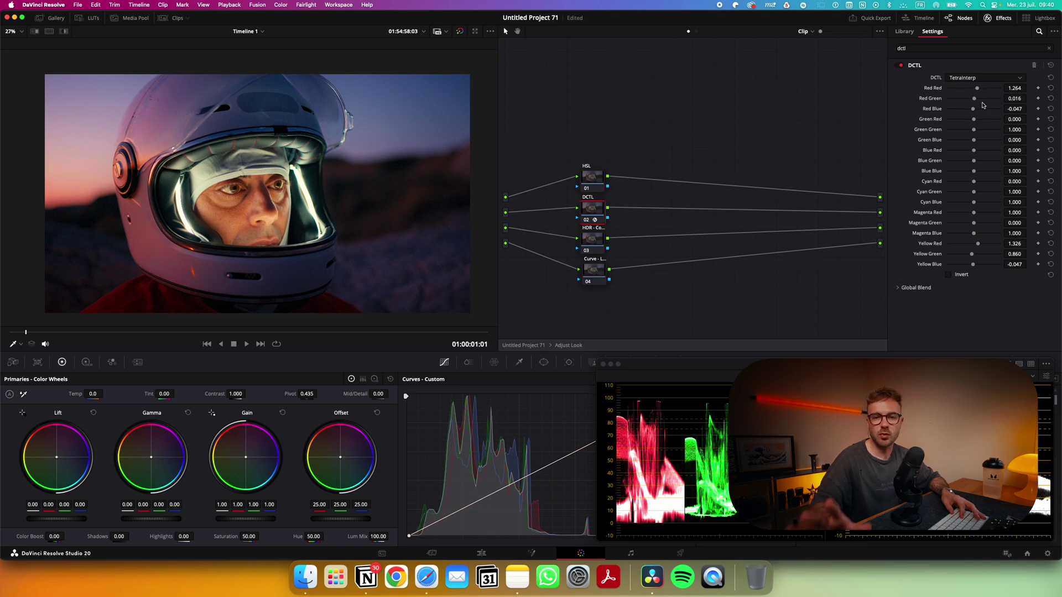
pyautogui.moveTo(984, 105); pyautogui.dragTo(986, 111)
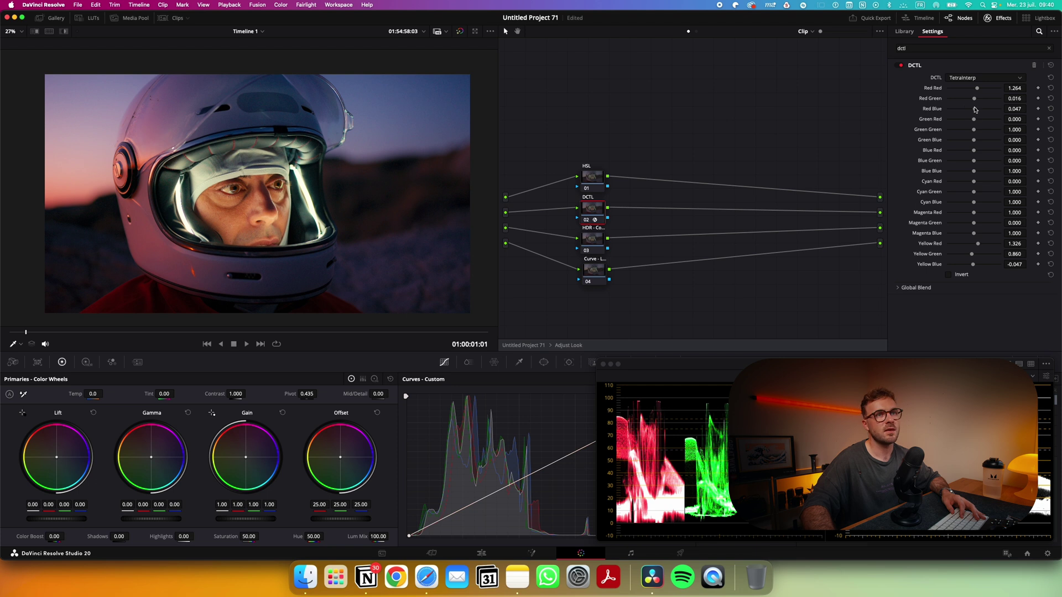
# Step: Tune TetraInterp's Green Red to about -1.163, Green Green to 1.574 and Green Blue to 0.729, adjust blue and cyan slightly, and compare the node off and on
pyautogui.moveTo(974, 119); pyautogui.dragTo(984, 144)
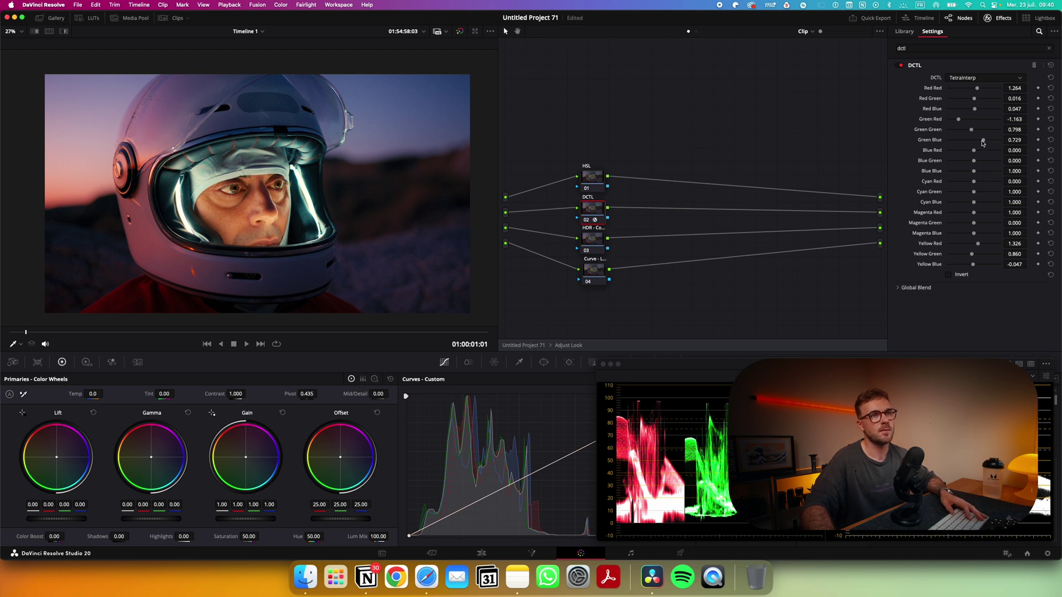
pyautogui.hotkey('ctrl', 'd')
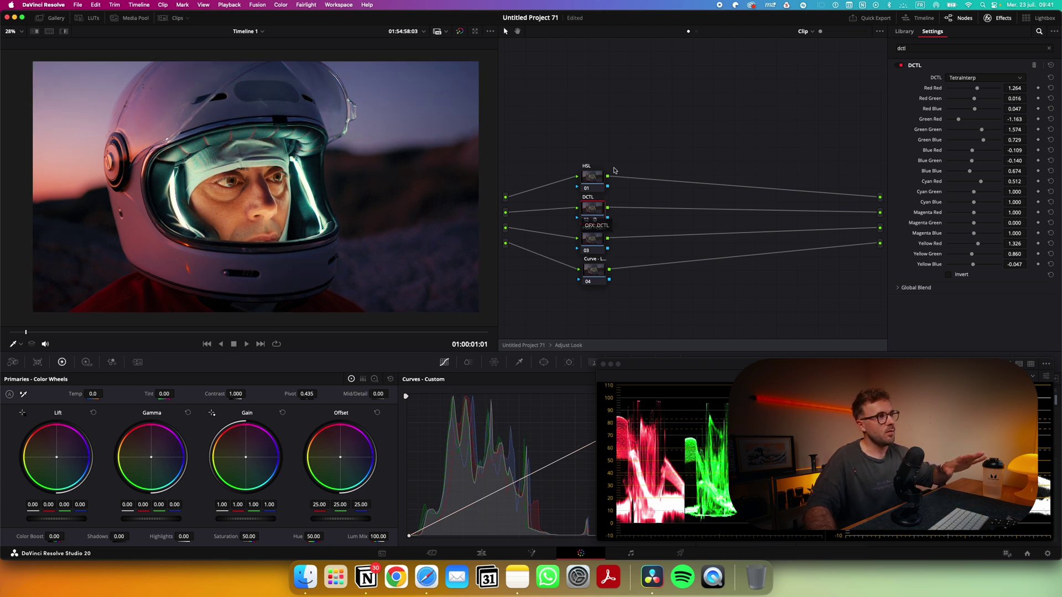
# Step: Select the HSL node and close the floating Scopes window covering the curves
pyautogui.click(586, 177)
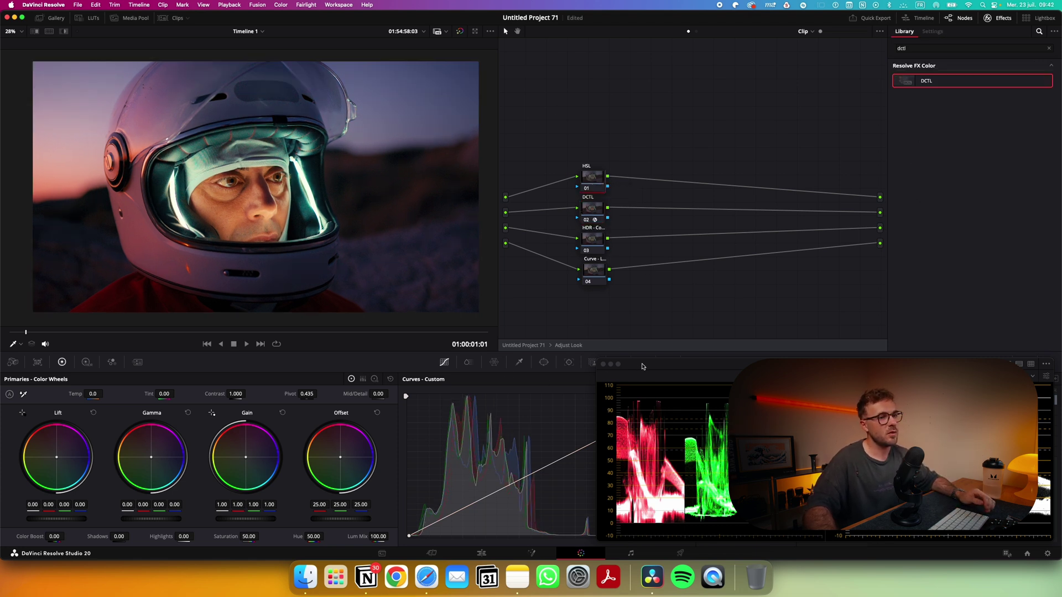
pyautogui.moveTo(642, 366); pyautogui.dragTo(661, 360)
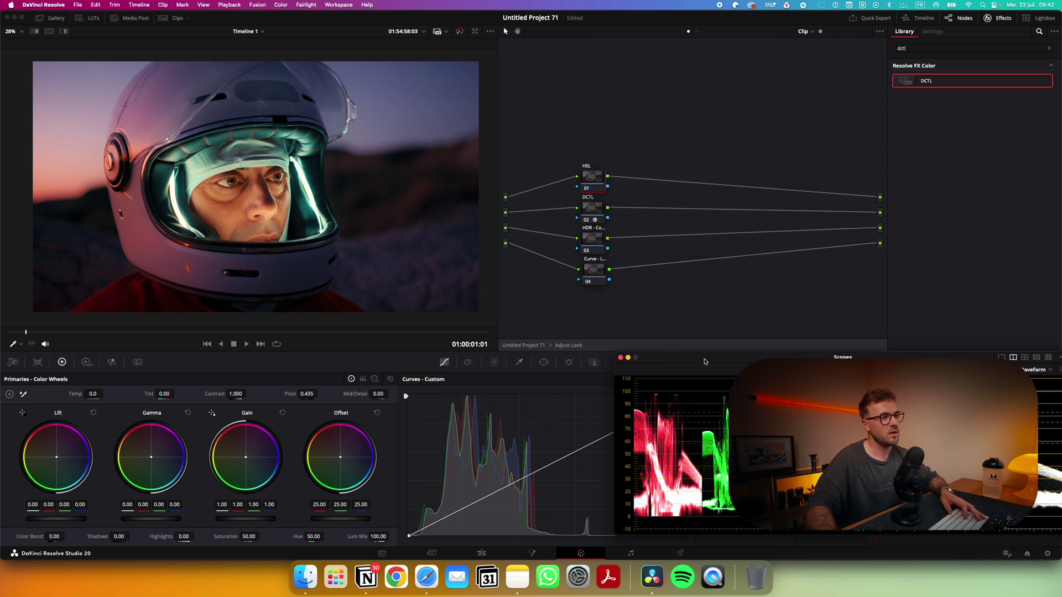
pyautogui.click(621, 358)
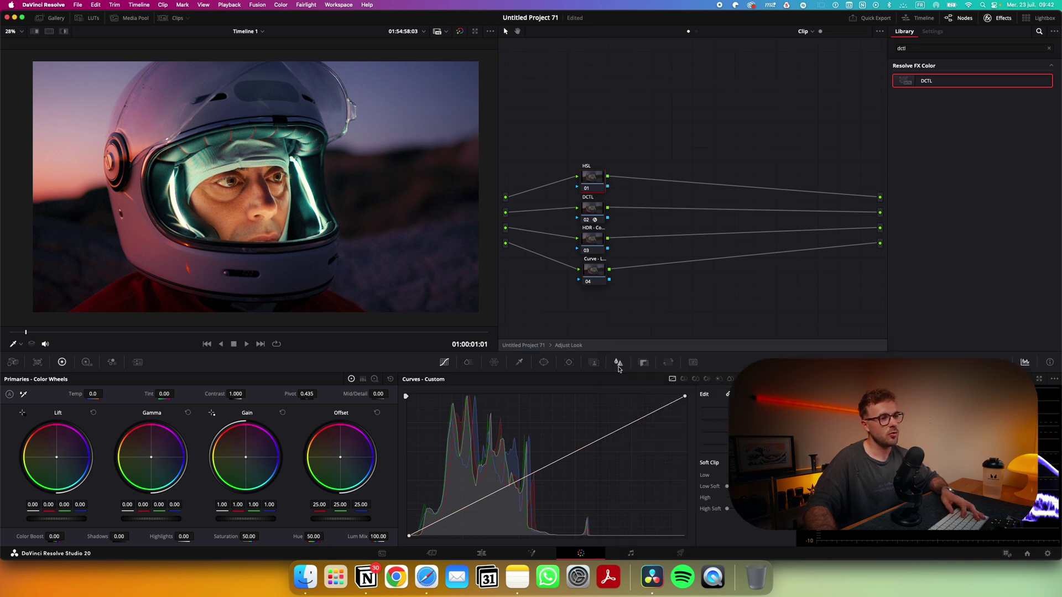
# Step: On the HSL node's Hue Vs Hue curve, try a skin hue rotation of about 1.73 and a slight shift of the blue hue
pyautogui.click(684, 380)
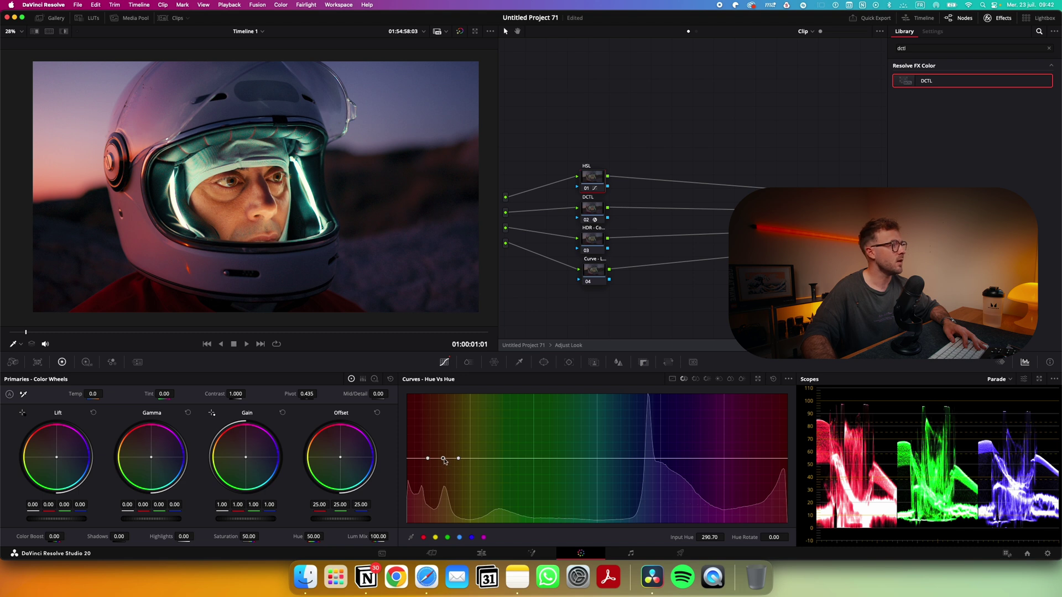
pyautogui.moveTo(443, 462); pyautogui.dragTo(443, 460)
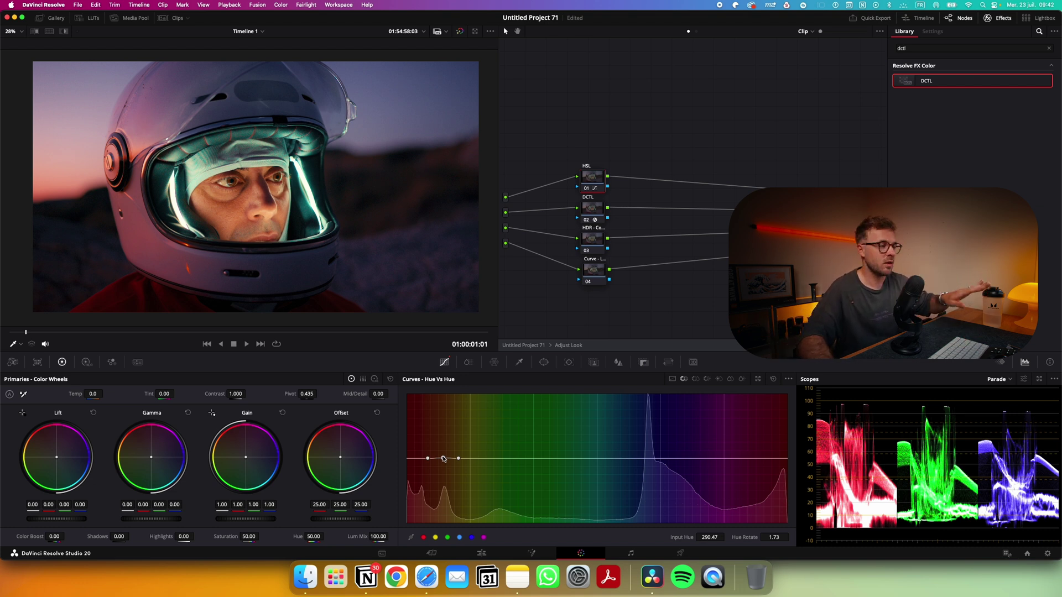
pyautogui.scroll(2, 251, 202)
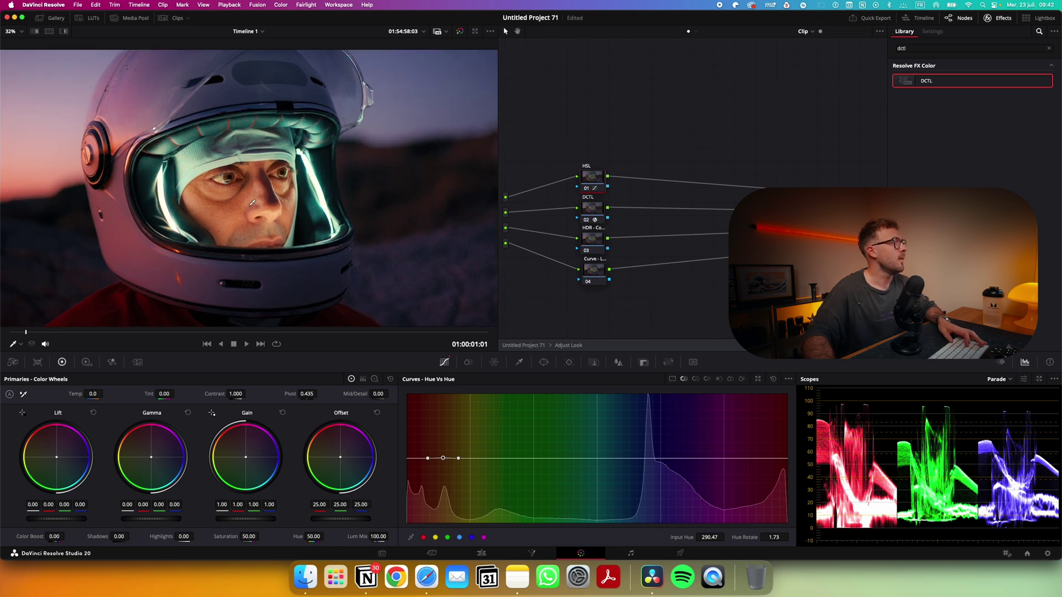
pyautogui.scroll(-2, 253, 203)
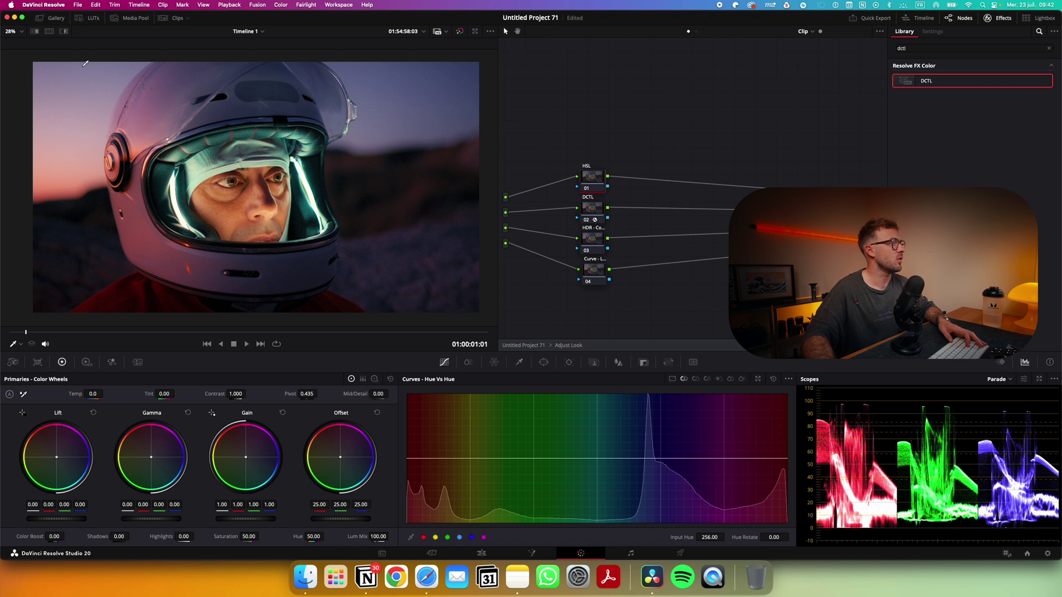
pyautogui.moveTo(658, 459)
pyautogui.mouseDown()
pyautogui.moveTo(655, 451)
pyautogui.moveTo(657, 460)
pyautogui.mouseUp()
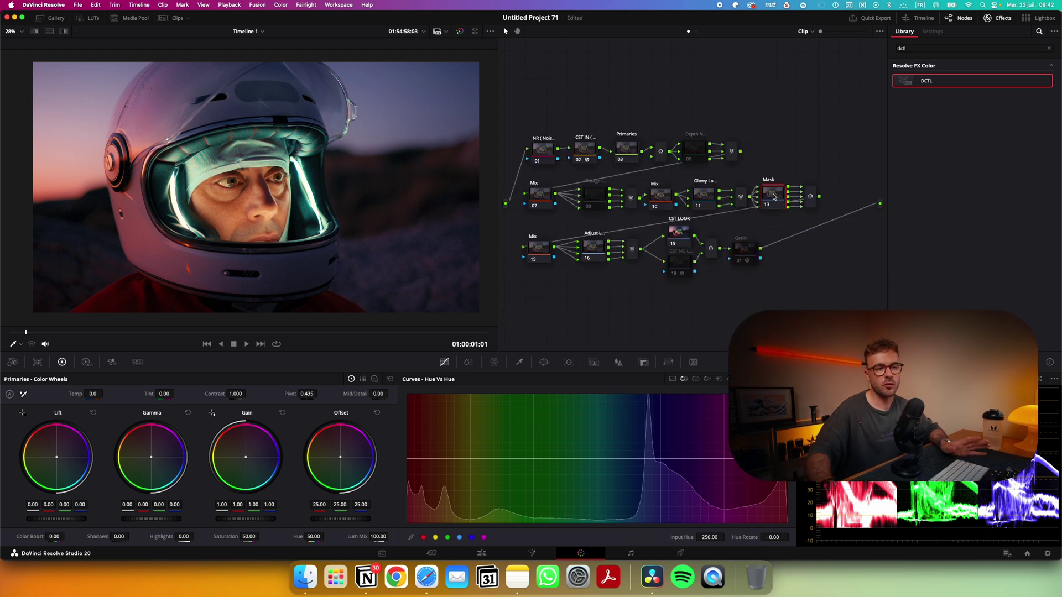
# Step: Open the Mask compound node and add a circular window to its first node
pyautogui.click(672, 244)
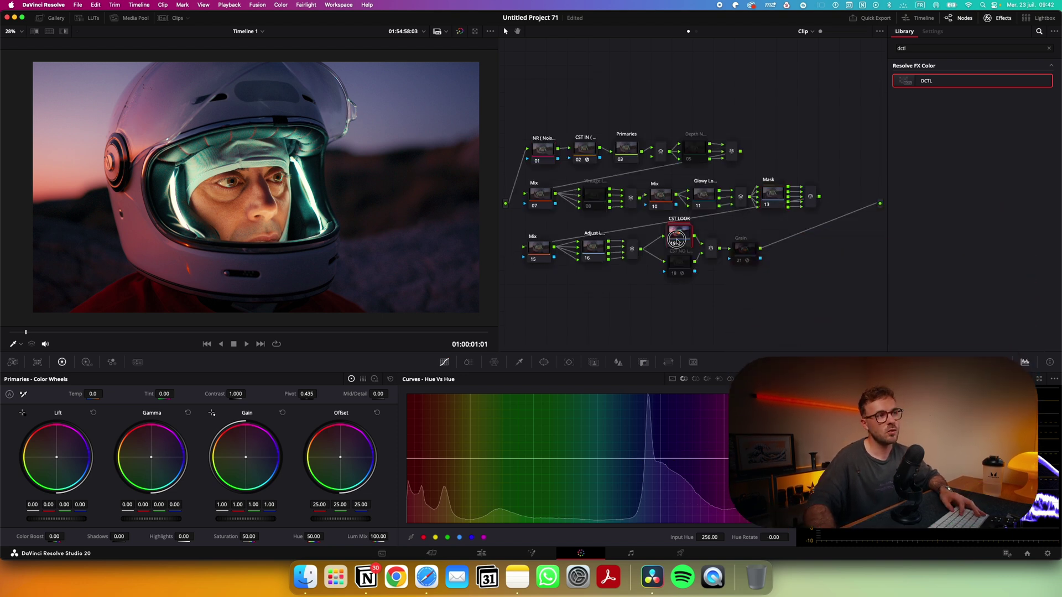
pyautogui.click(672, 274)
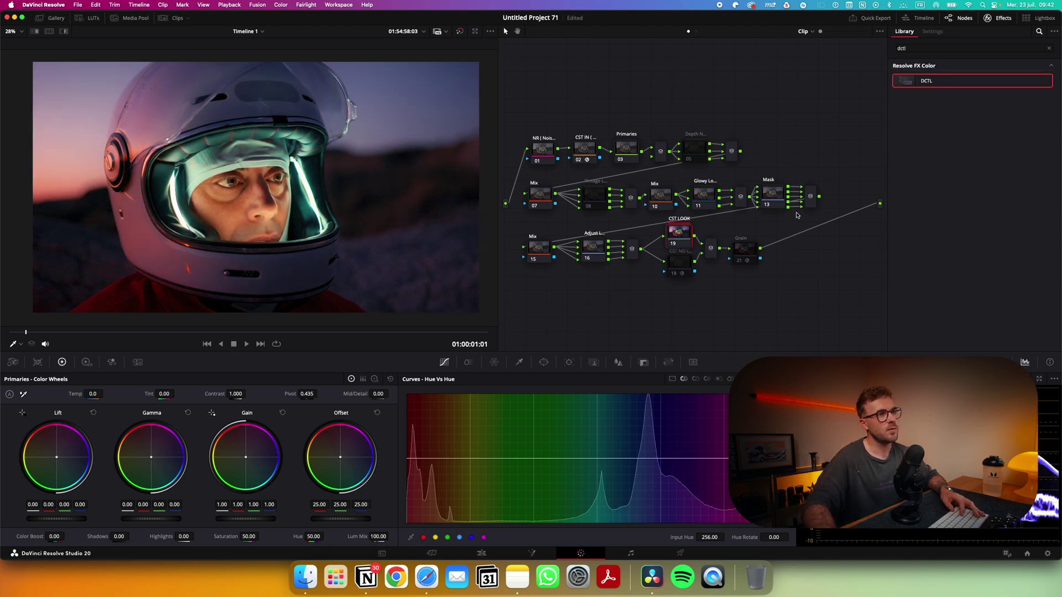
pyautogui.doubleClick(778, 195)
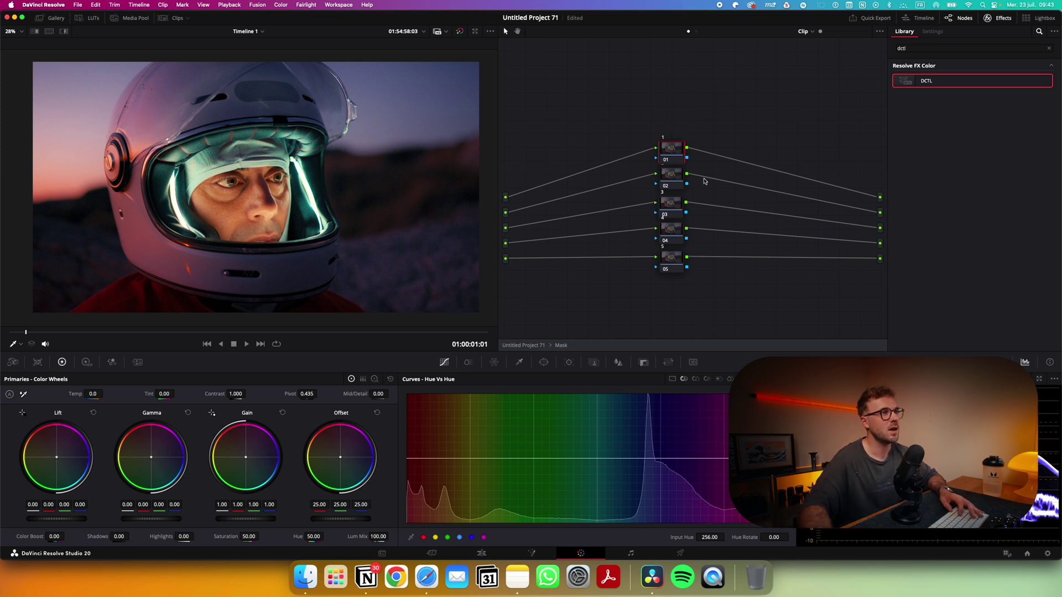
pyautogui.click(545, 364)
pyautogui.click(423, 440)
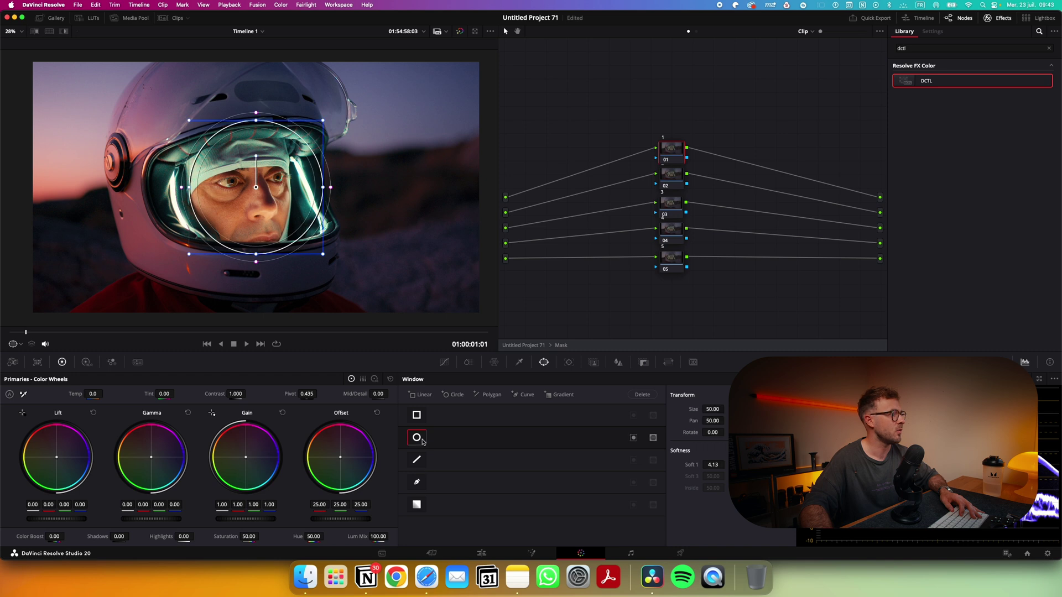
# Step: Using the highlight view, place the circular window over the picture's upper-left corner with size about 68.10, pan 18.66 and softness 28.34
pyautogui.moveTo(281, 229); pyautogui.dragTo(77, 307)
pyautogui.click(63, 31)
pyautogui.moveTo(152, 145); pyautogui.dragTo(211, 149)
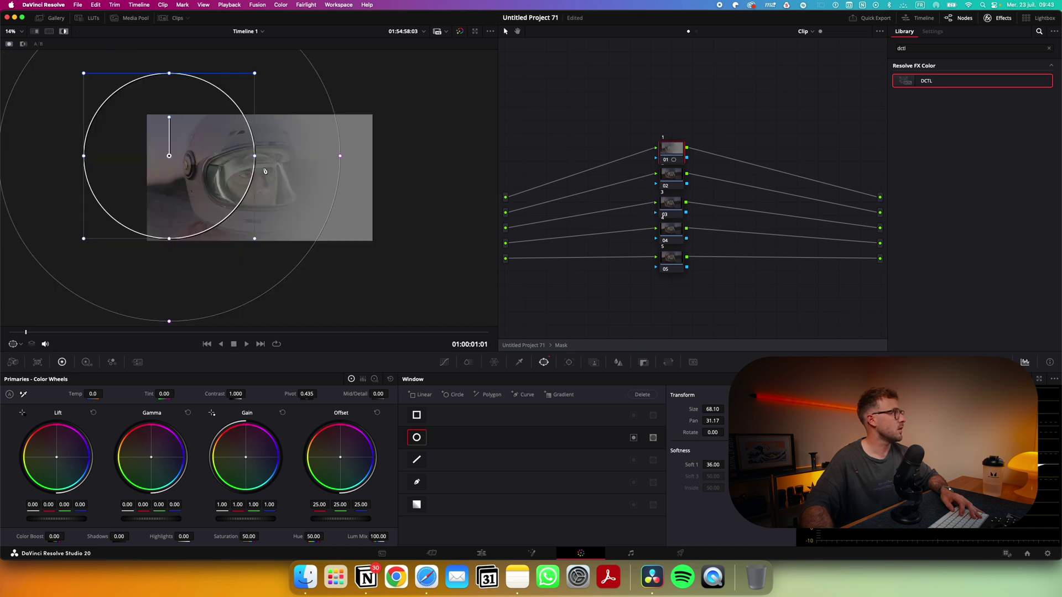
pyautogui.moveTo(182, 215); pyautogui.dragTo(113, 180)
pyautogui.moveTo(272, 125); pyautogui.dragTo(253, 125)
pyautogui.moveTo(146, 125); pyautogui.dragTo(156, 127)
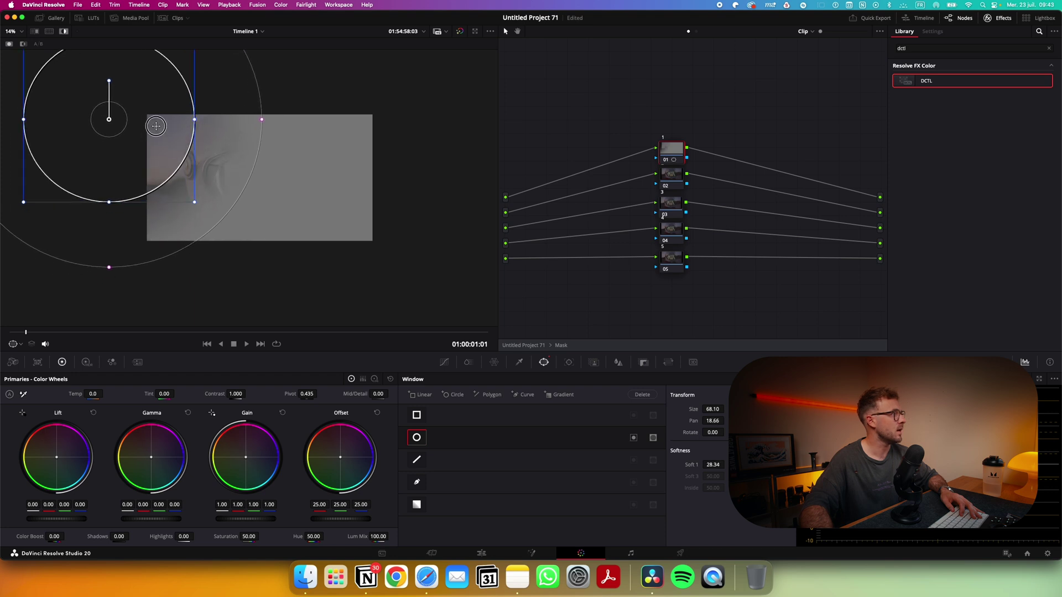
pyautogui.click(63, 32)
pyautogui.scroll(3, 244, 186)
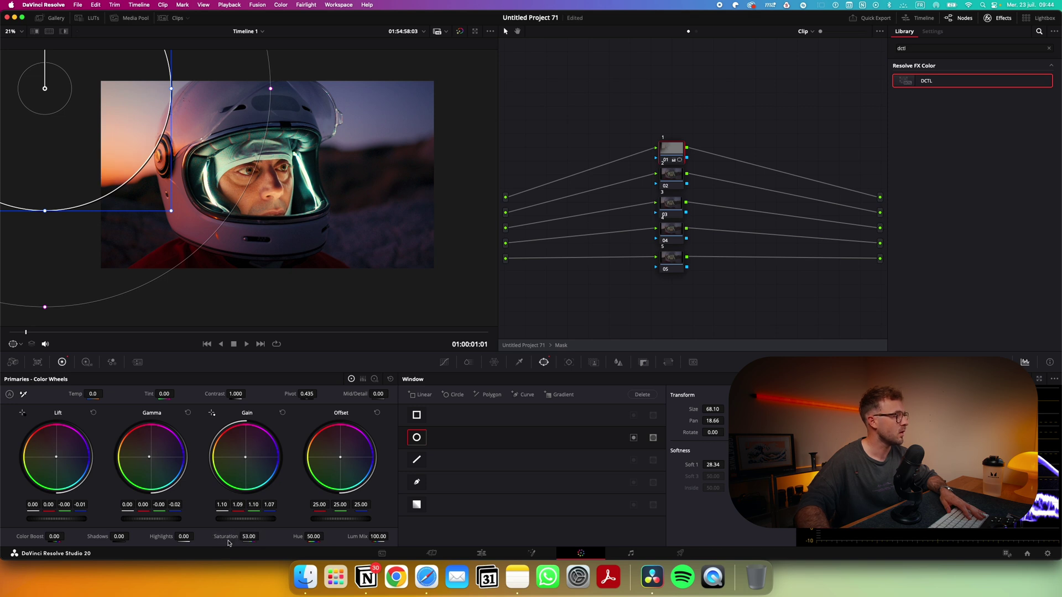
# Step: On the Edit page, cut the astronaut clip and remove the excess so the timeline lasts only 00:00:06:07
pyautogui.hotkey('shift', '4')
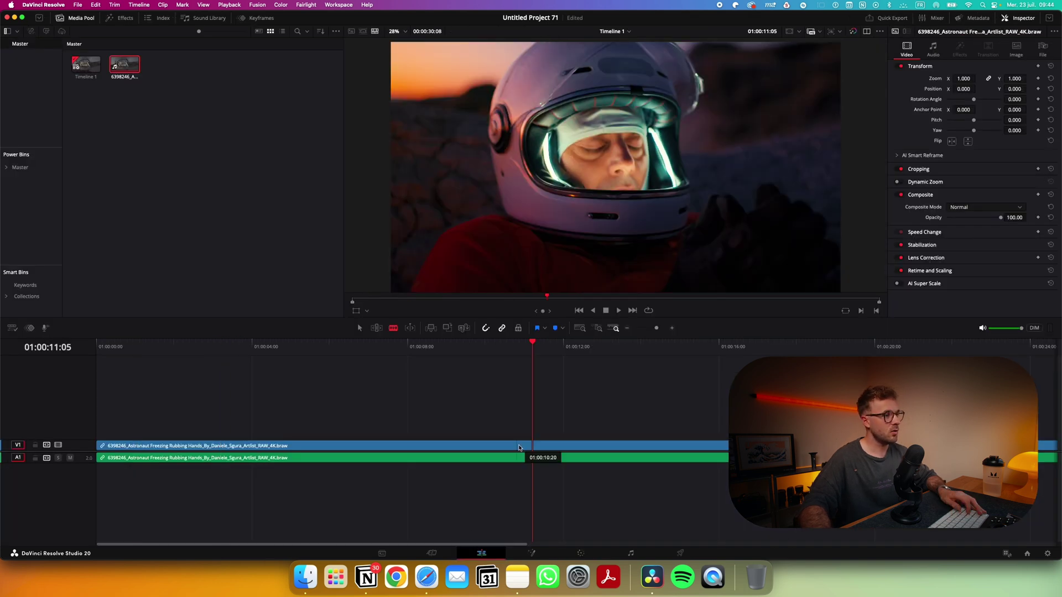
pyautogui.click(533, 446)
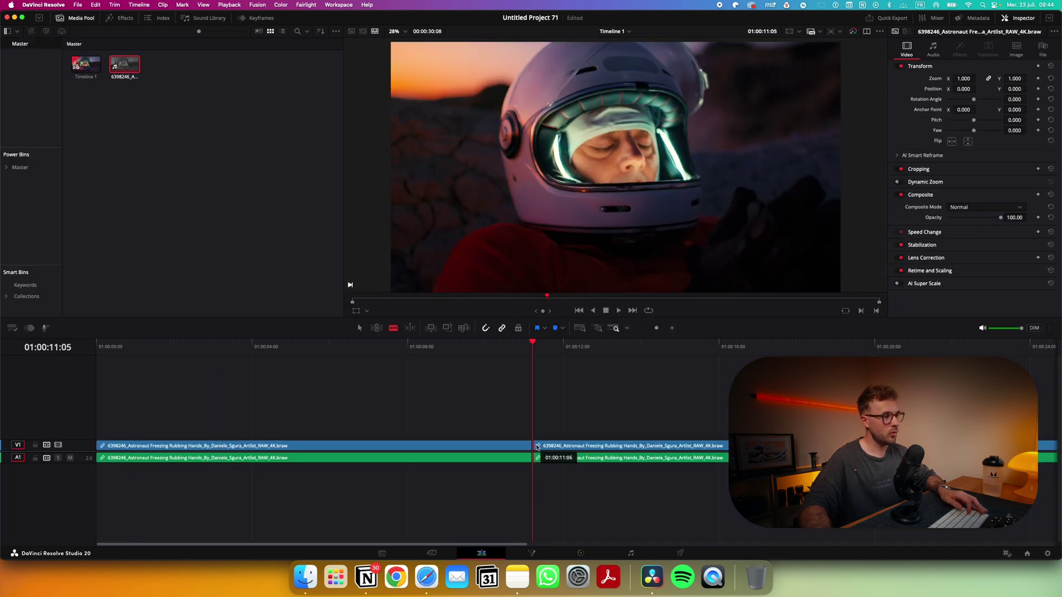
pyautogui.press('a')
pyautogui.click(559, 447)
pyautogui.press('BackSpace')
pyautogui.moveTo(473, 348); pyautogui.dragTo(332, 381)
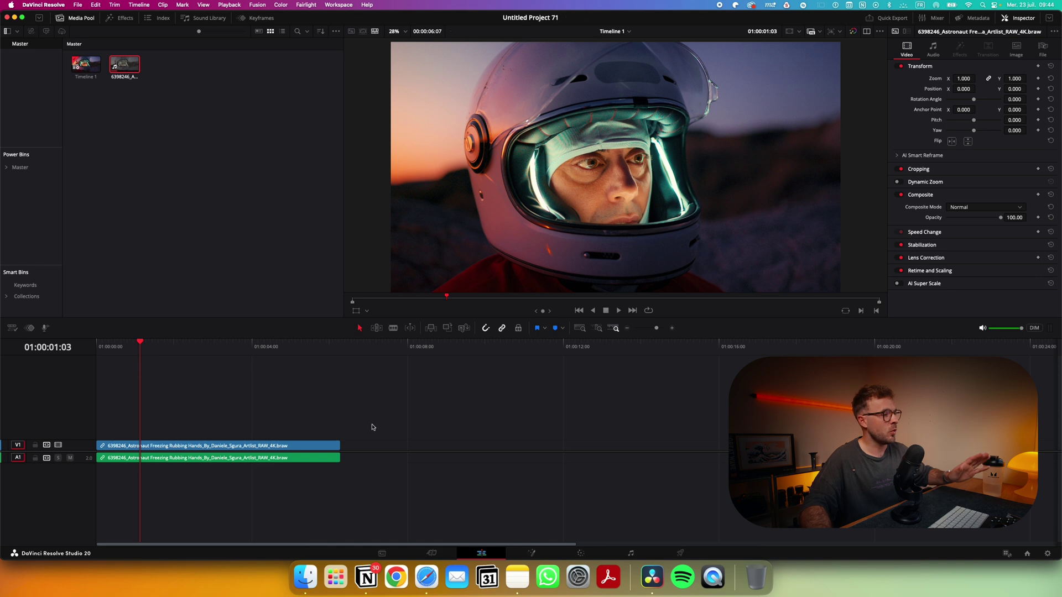
# Step: Back on the Color page, track node 01's circular window forward and reverse with Rotate and Perspective 3D disabled
pyautogui.click(581, 553)
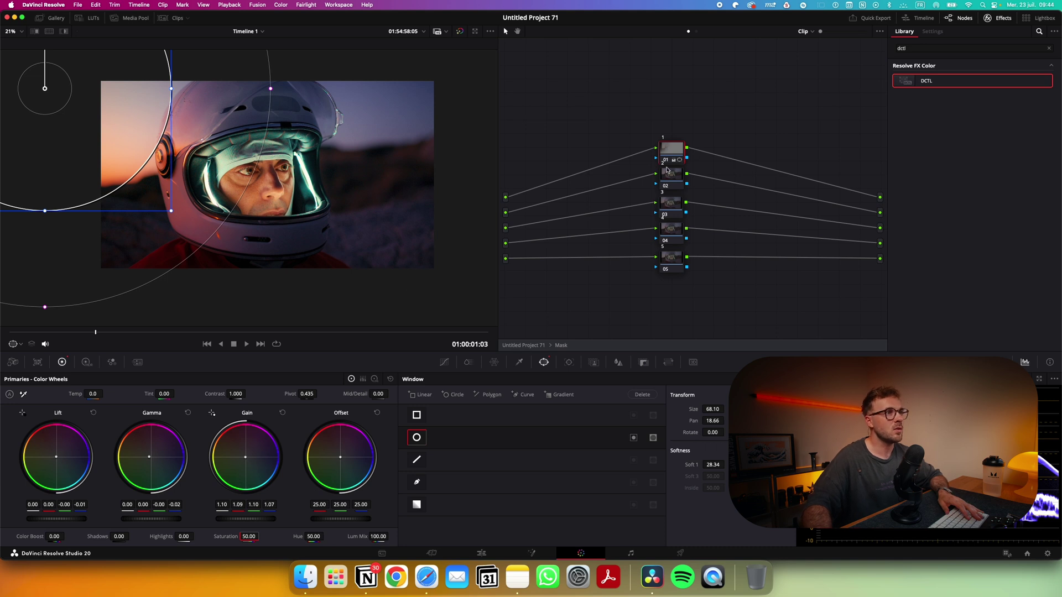
pyautogui.click(570, 363)
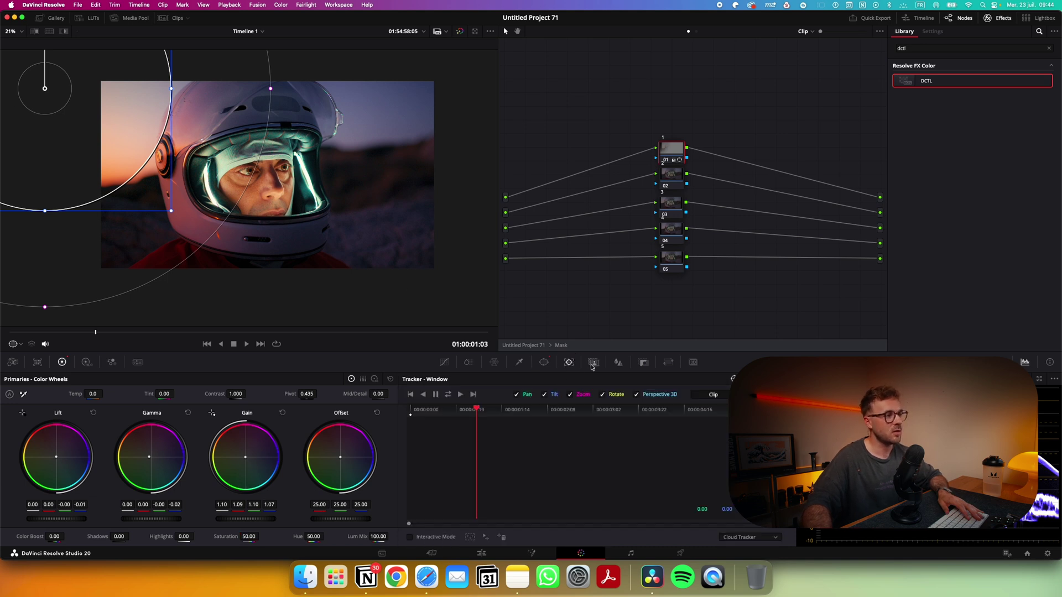
pyautogui.click(659, 395)
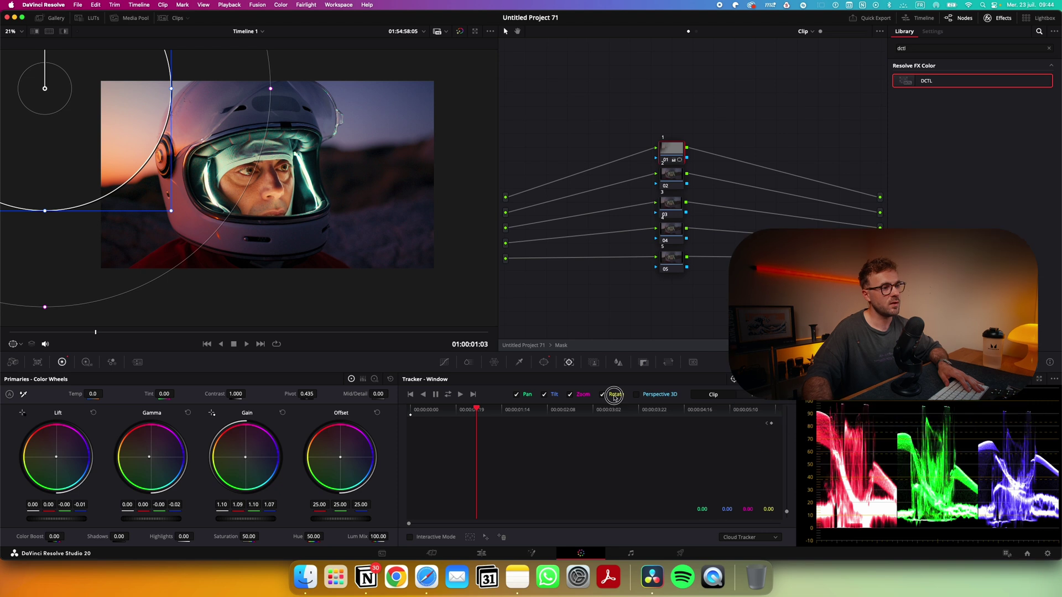
pyautogui.click(612, 395)
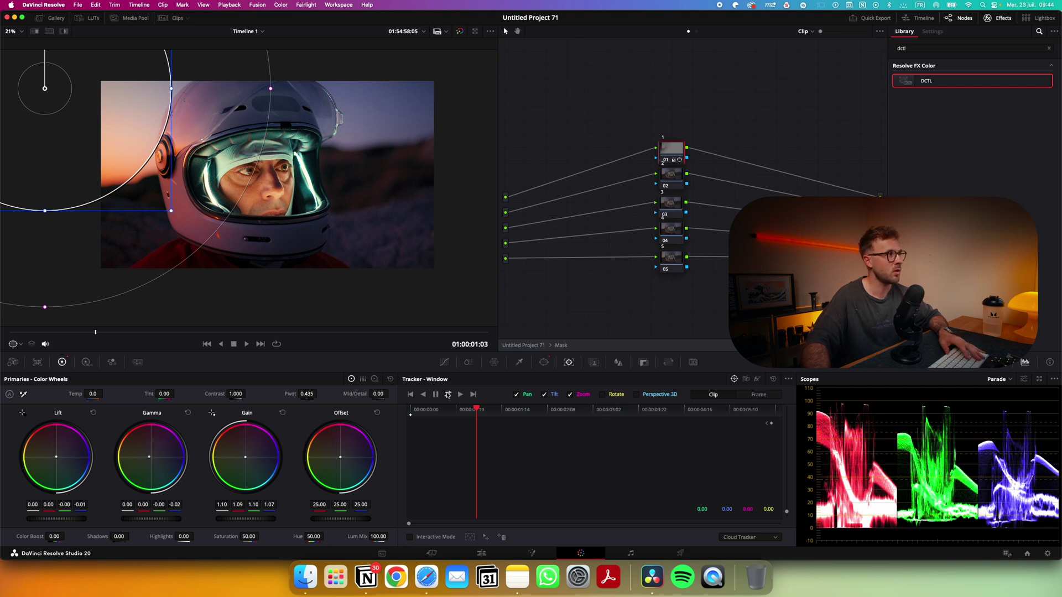
pyautogui.click(448, 395)
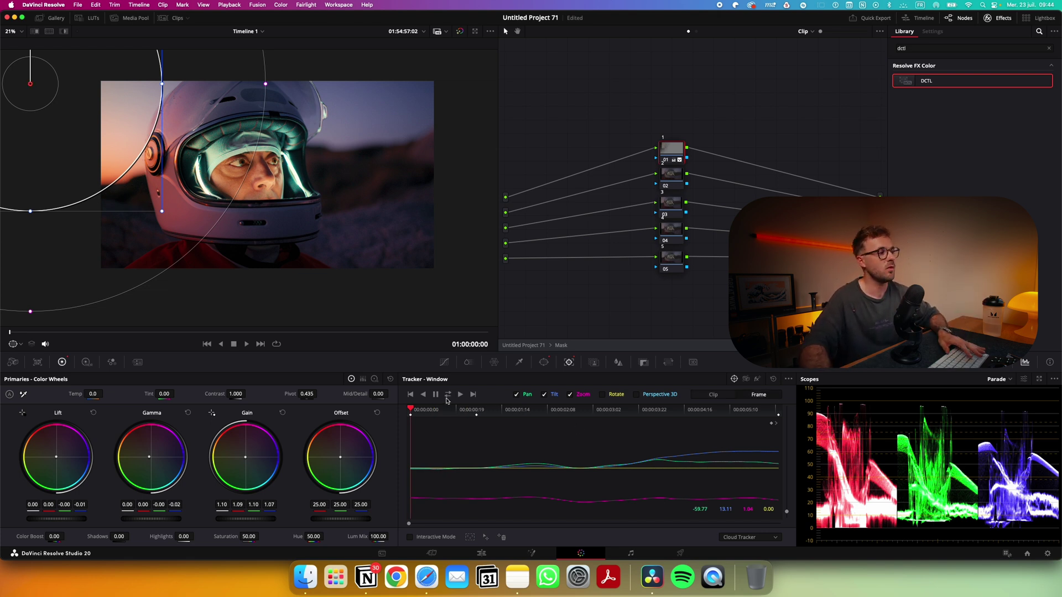
pyautogui.click(449, 395)
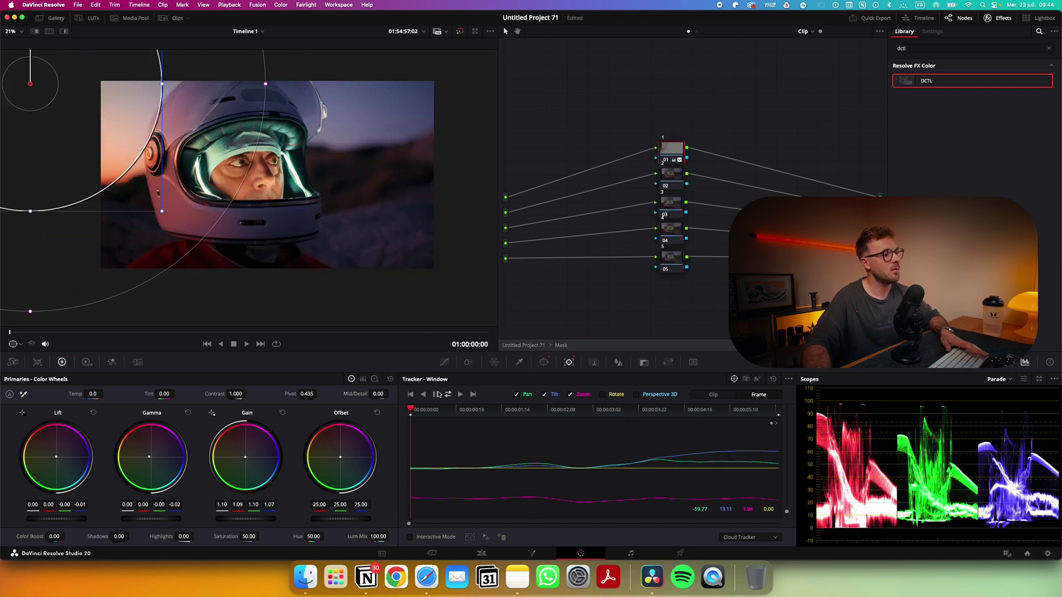
# Step: Try repositioning the circular window in Frame mode at 01:00:03:18, and reset the tracking data to track it again
pyautogui.click(631, 411)
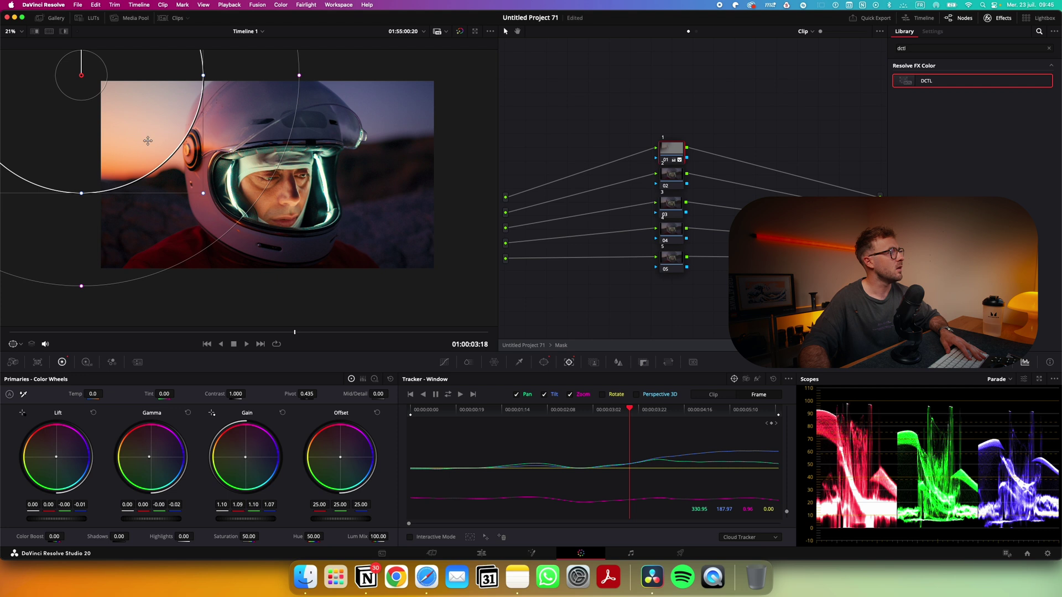
pyautogui.moveTo(85, 76); pyautogui.dragTo(463, 200)
pyautogui.moveTo(609, 410); pyautogui.dragTo(720, 415)
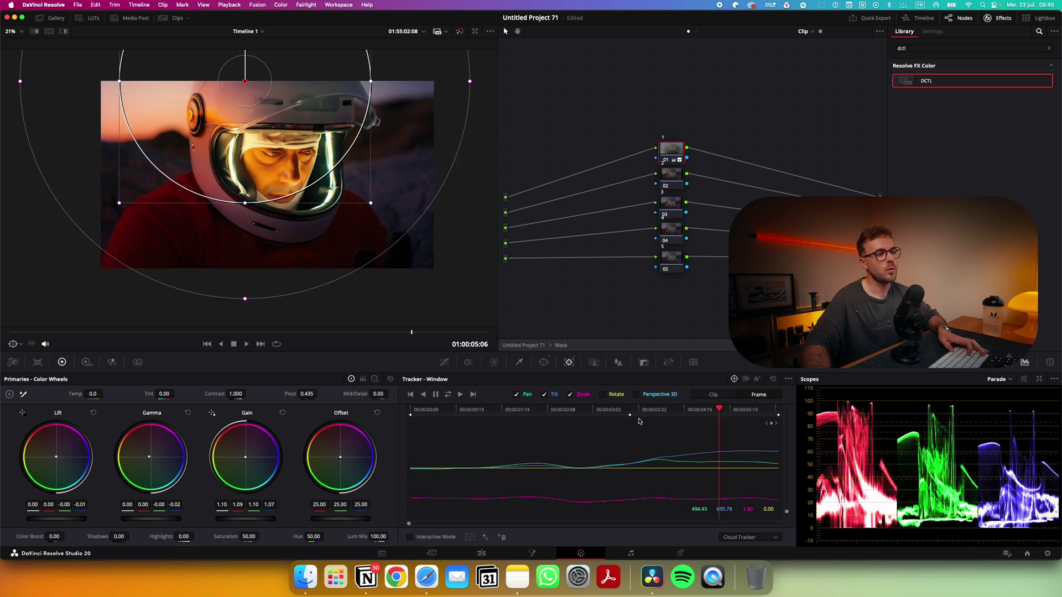
pyautogui.click(775, 380)
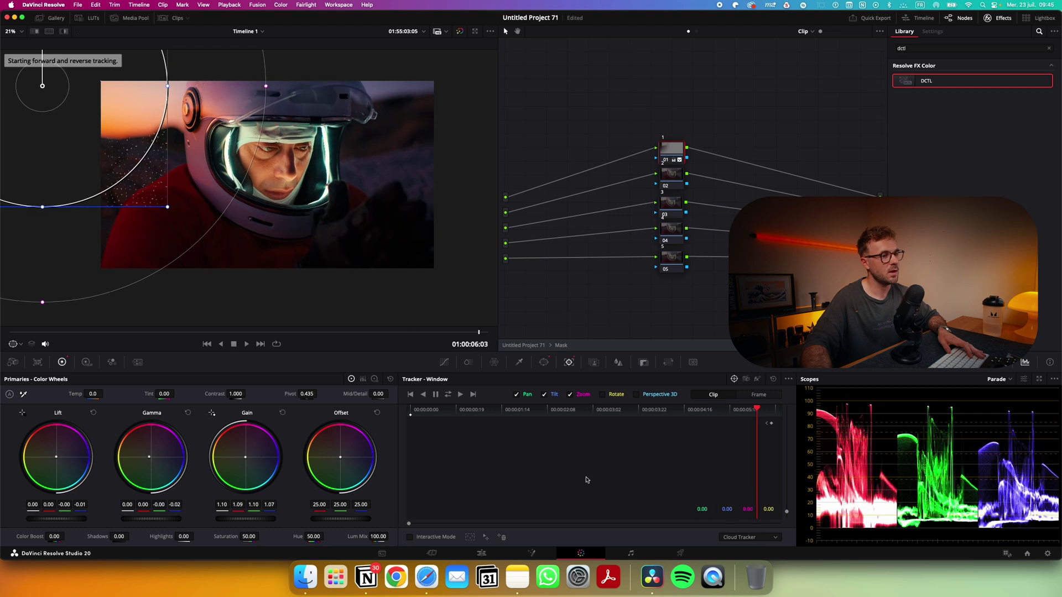
# Step: On node 02, create an AI Magic Mask from points on the astronaut's face and helmet, checking it in highlight view
pyautogui.click(671, 176)
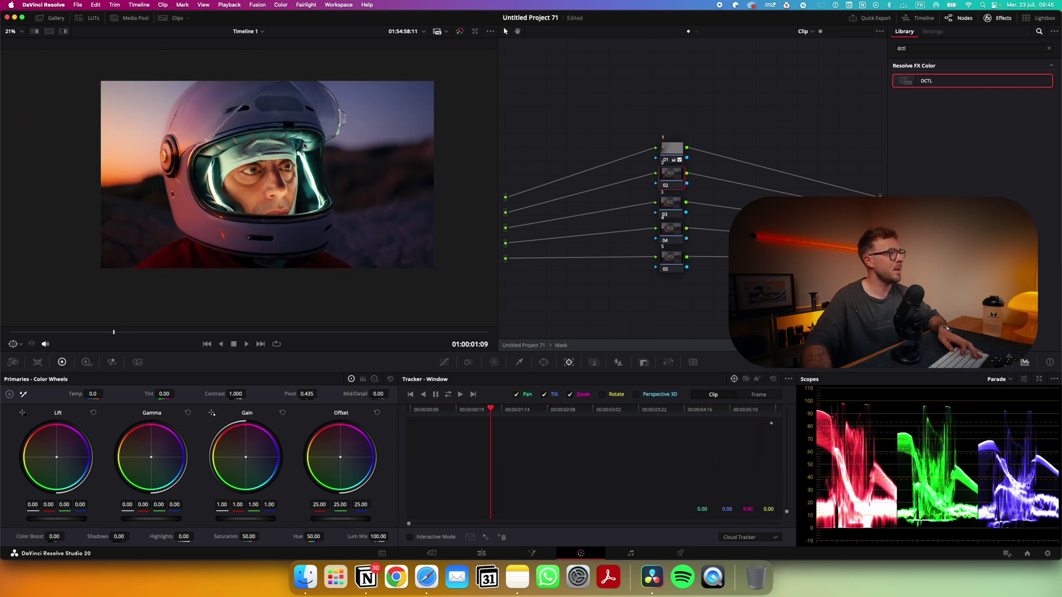
pyautogui.click(593, 363)
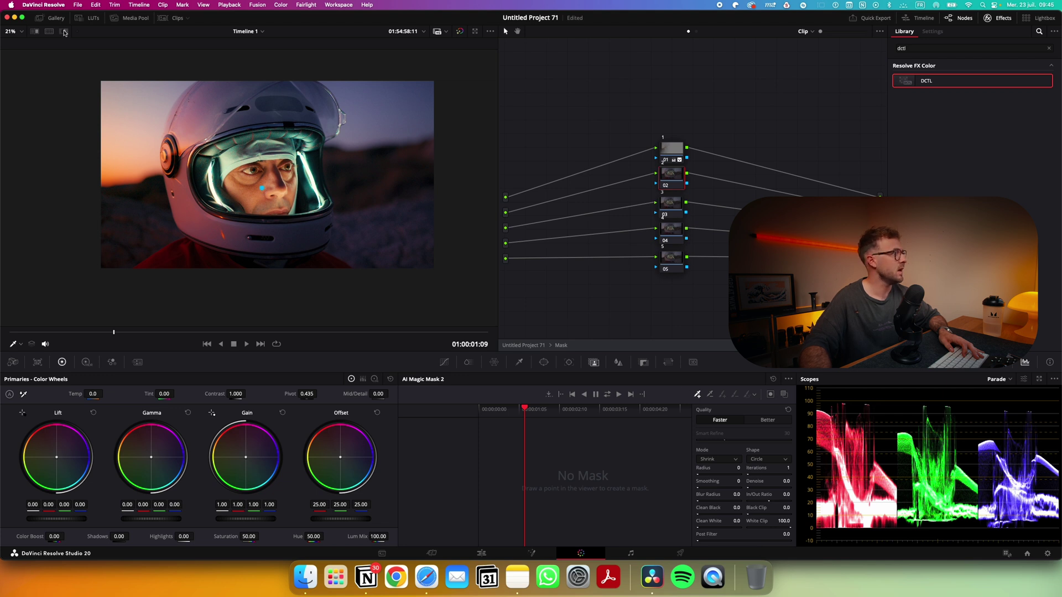
pyautogui.click(262, 188)
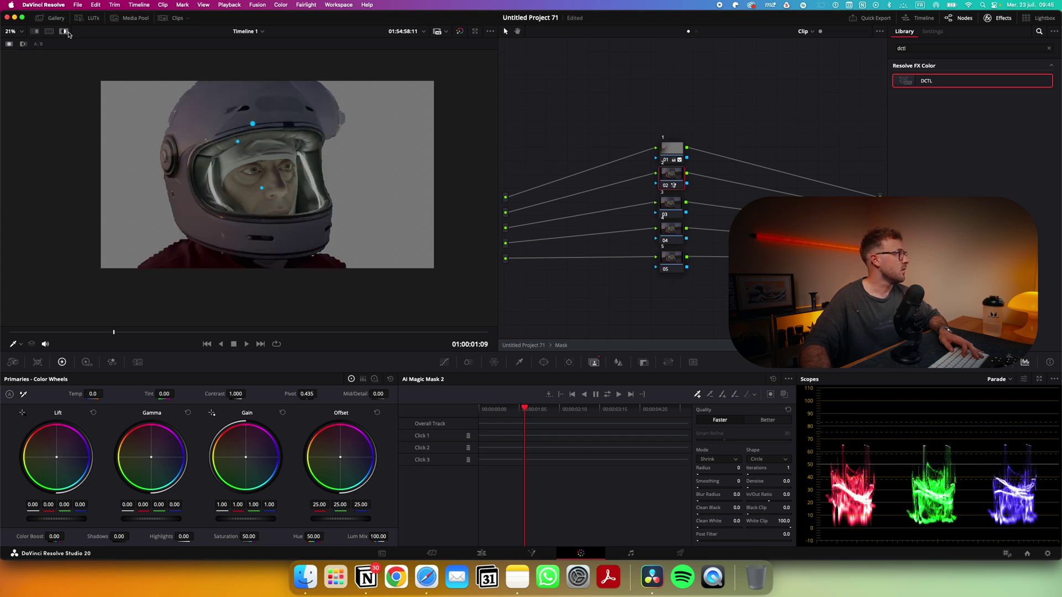
pyautogui.click(64, 31)
pyautogui.click(65, 32)
pyautogui.click(65, 32)
pyautogui.click(65, 32)
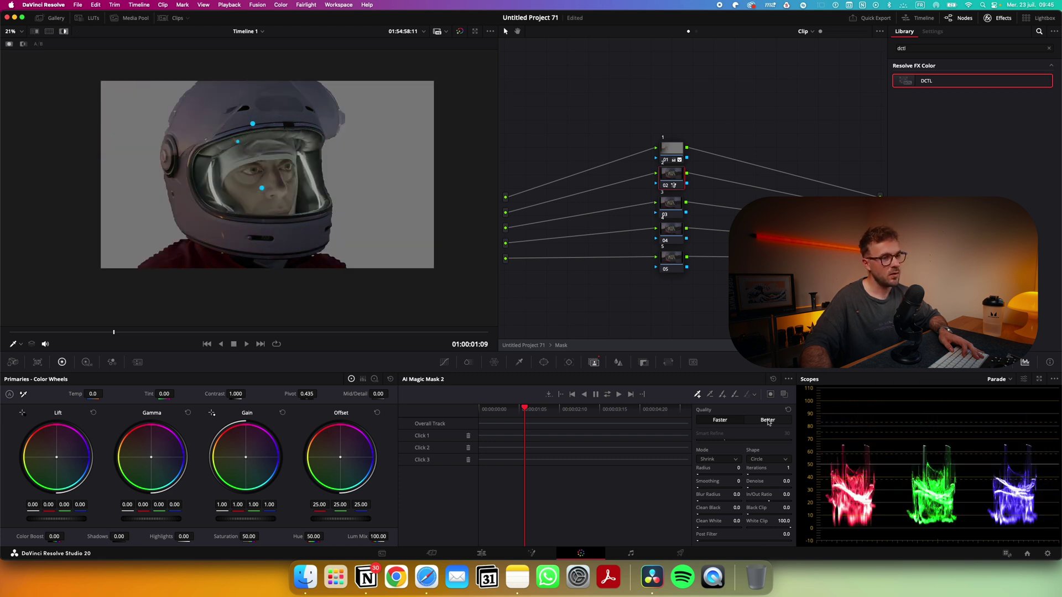
# Step: Set the Magic Mask quality to Better and blur radius to 5.9, track it both ways, and return to 01:00:01:09
pyautogui.click(768, 420)
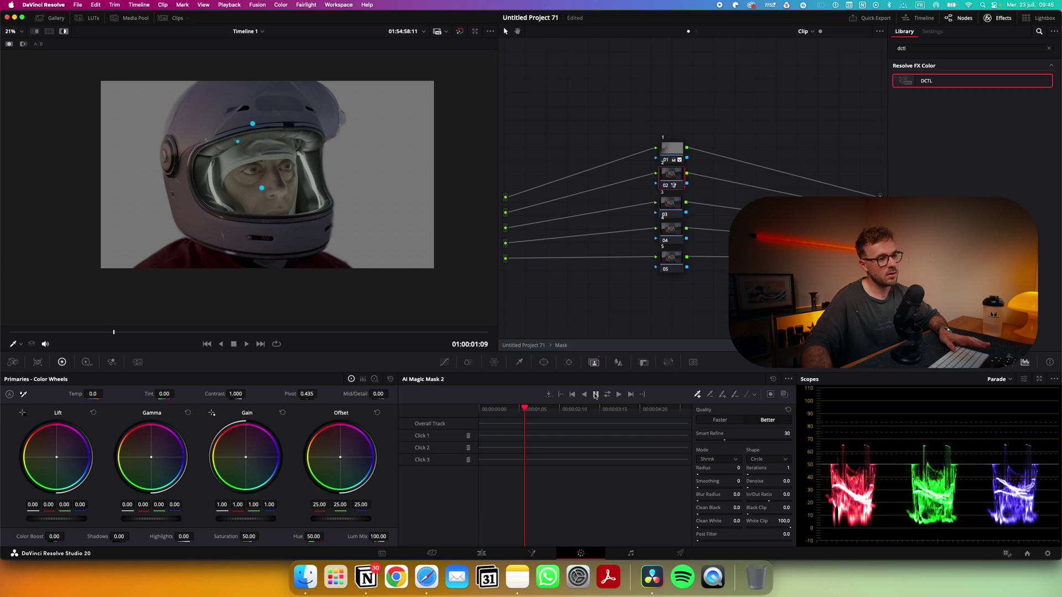
pyautogui.moveTo(735, 495)
pyautogui.mouseDown()
pyautogui.moveTo(759, 495)
pyautogui.moveTo(737, 497)
pyautogui.mouseUp()
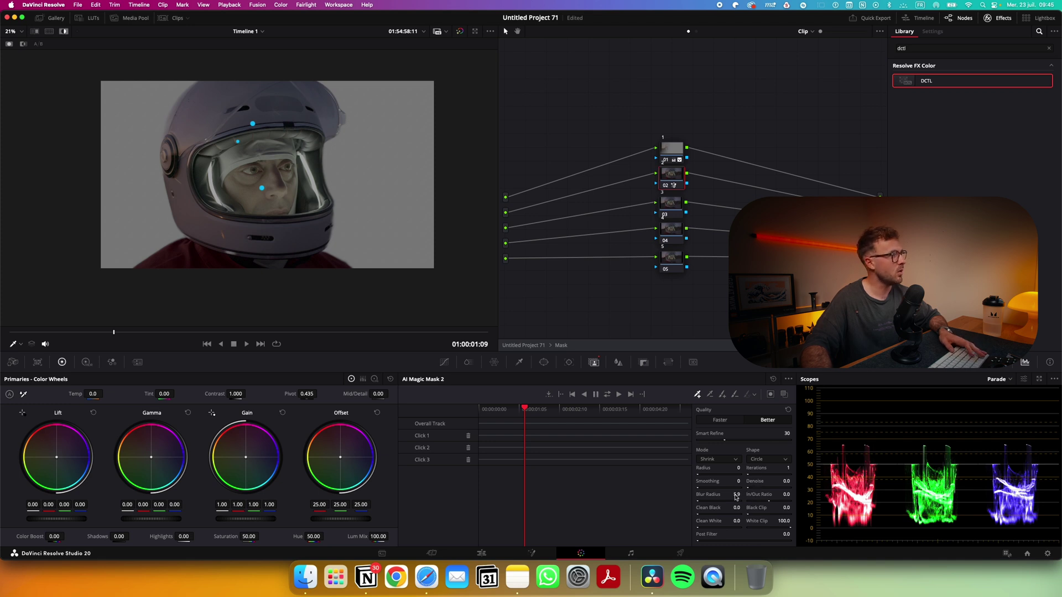
pyautogui.click(601, 397)
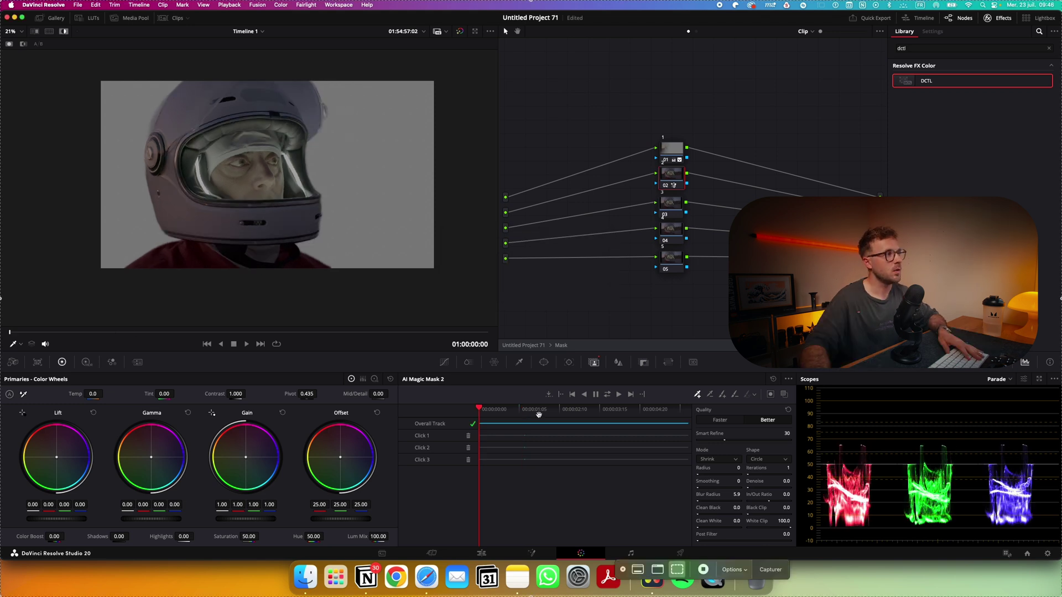
pyautogui.click(524, 409)
pyautogui.moveTo(481, 409); pyautogui.dragTo(509, 409)
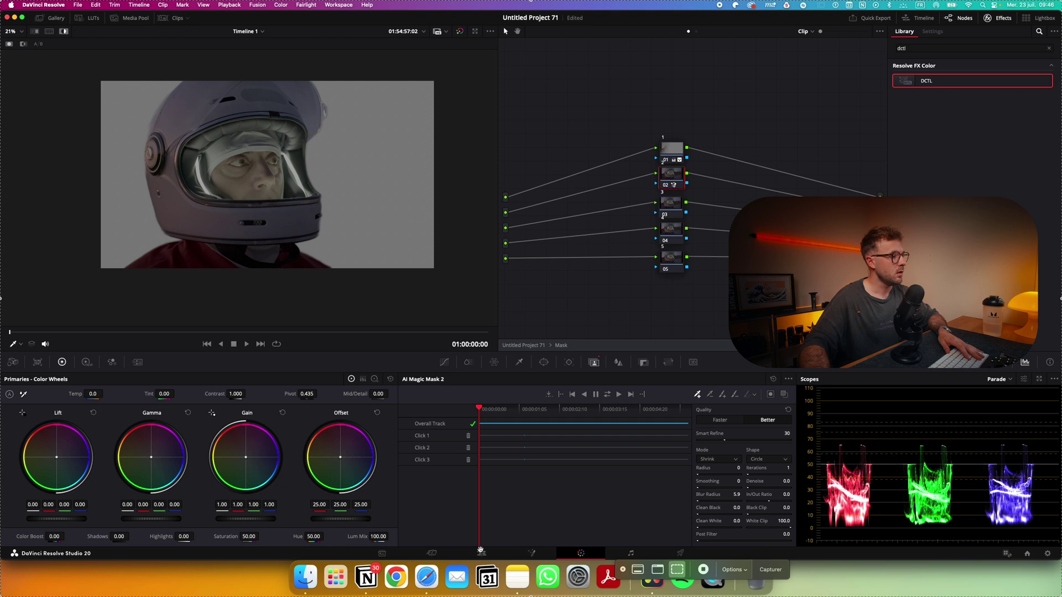
pyautogui.press('Escape')
pyautogui.moveTo(484, 409); pyautogui.dragTo(524, 409)
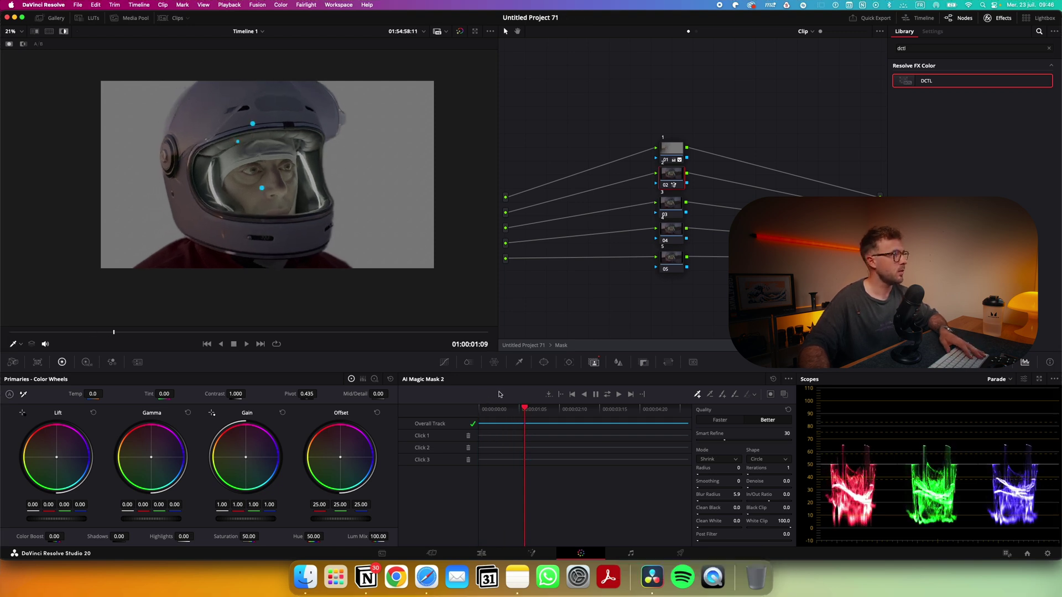
# Step: Examine the astronaut mask's edges closer up by comparing the normal picture with the highlight view
pyautogui.click(62, 31)
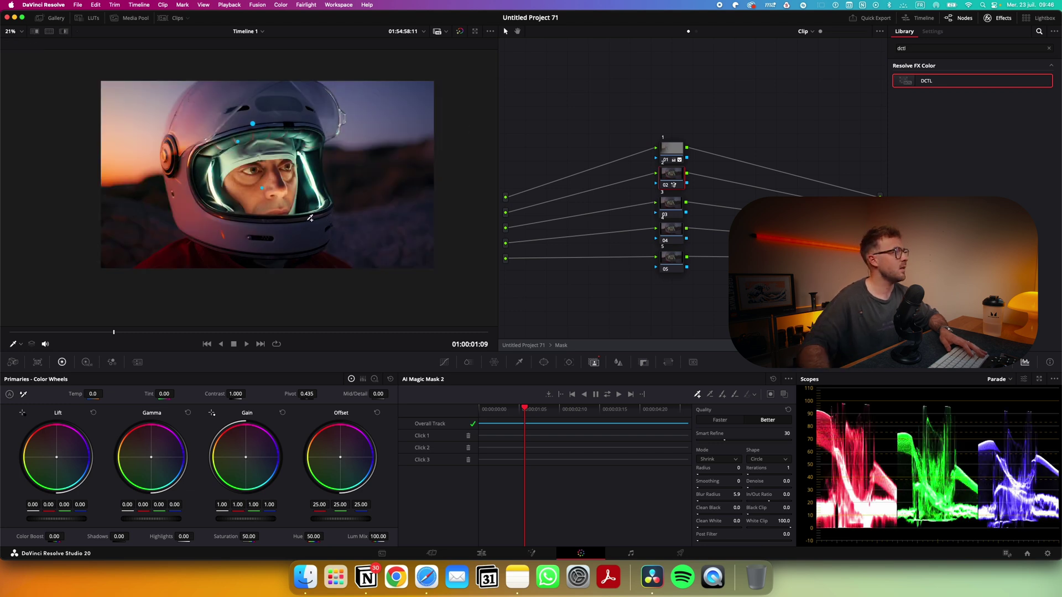
pyautogui.scroll(1, 316, 205)
pyautogui.moveTo(316, 204); pyautogui.dragTo(315, 236)
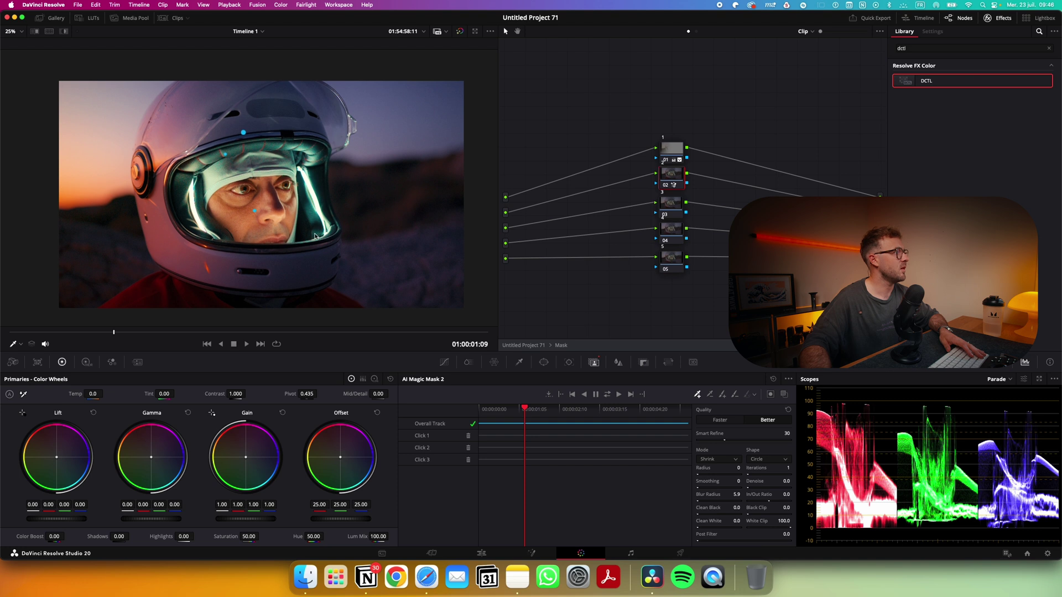
pyautogui.click(64, 31)
pyautogui.click(64, 31)
pyautogui.click(64, 32)
pyautogui.click(64, 31)
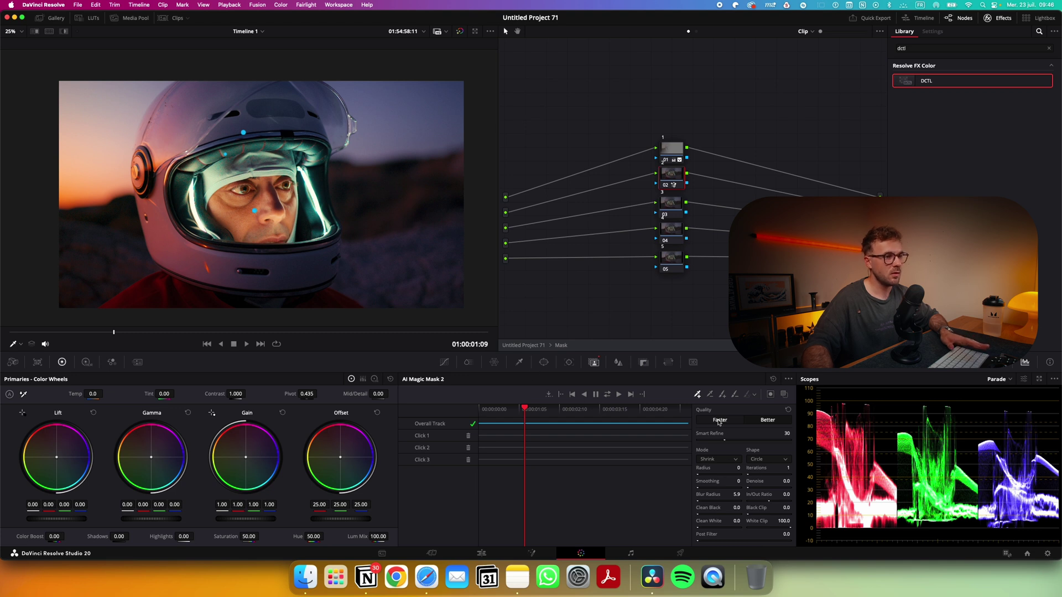
# Step: Label node 02 as "Magic mask"
pyautogui.rightClick(679, 173)
pyautogui.click(697, 189)
pyautogui.write('Magic mask')
pyautogui.press('Return')
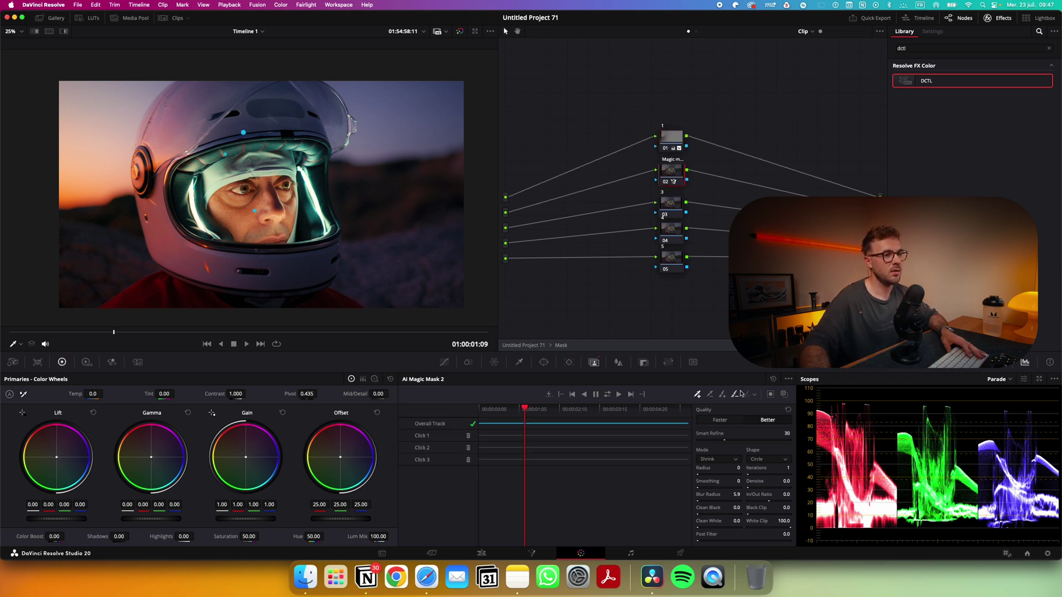
# Step: Invert the Magic mask node's selection so it covers the background, checking it in highlight view
pyautogui.click(65, 34)
pyautogui.click(774, 394)
pyautogui.click(774, 393)
pyautogui.hotkey('shift', 'h')
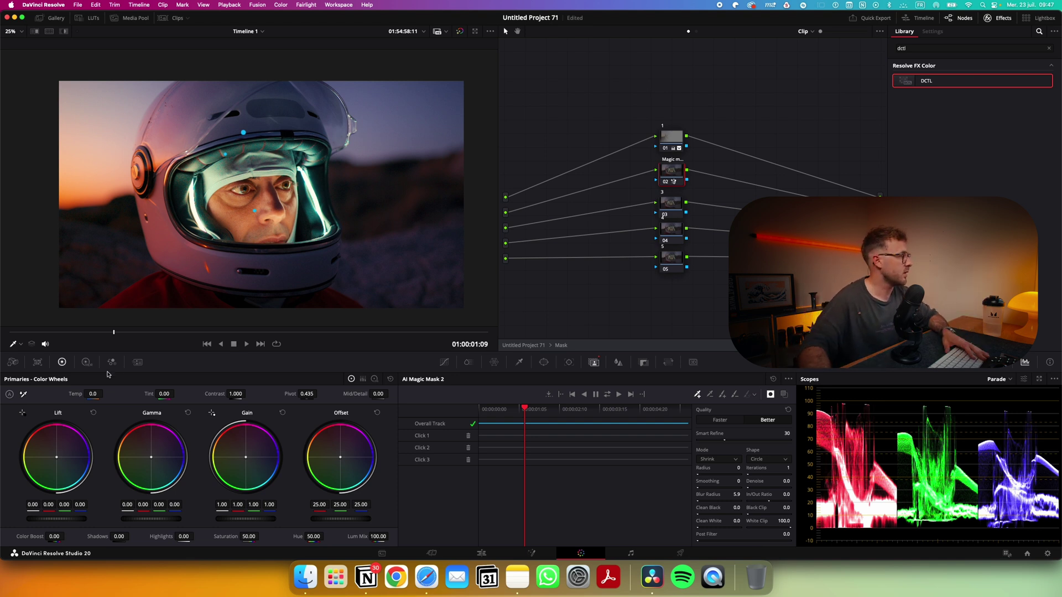
# Step: Set the Magic mask node's HDR Global exposure to -0.54 and compare the picture with the node off and on
pyautogui.click(87, 362)
pyautogui.moveTo(331, 504); pyautogui.dragTo(240, 497)
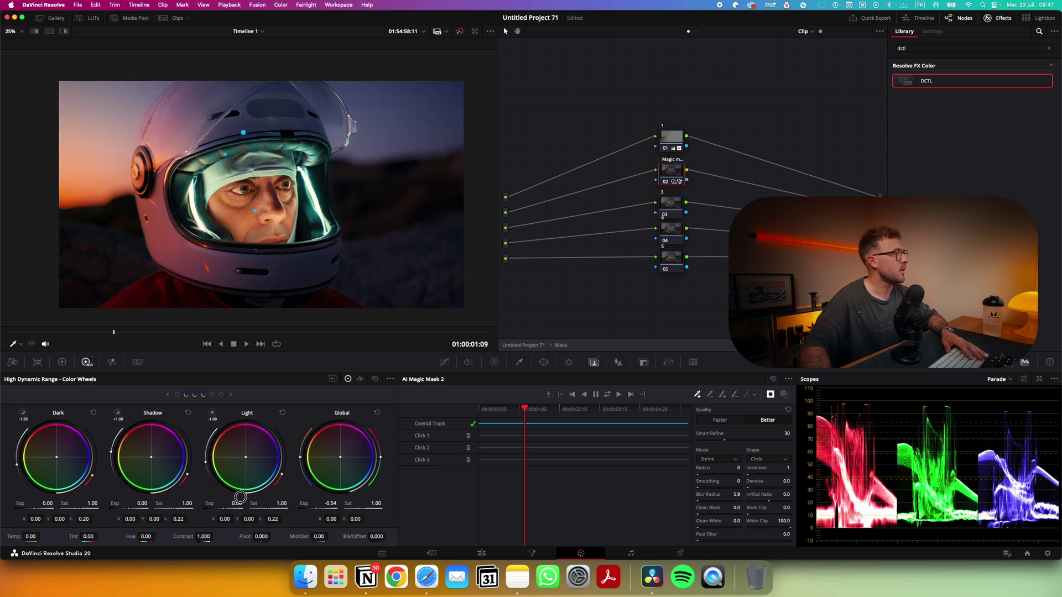
pyautogui.press('super+d')
pyautogui.press('super+d')
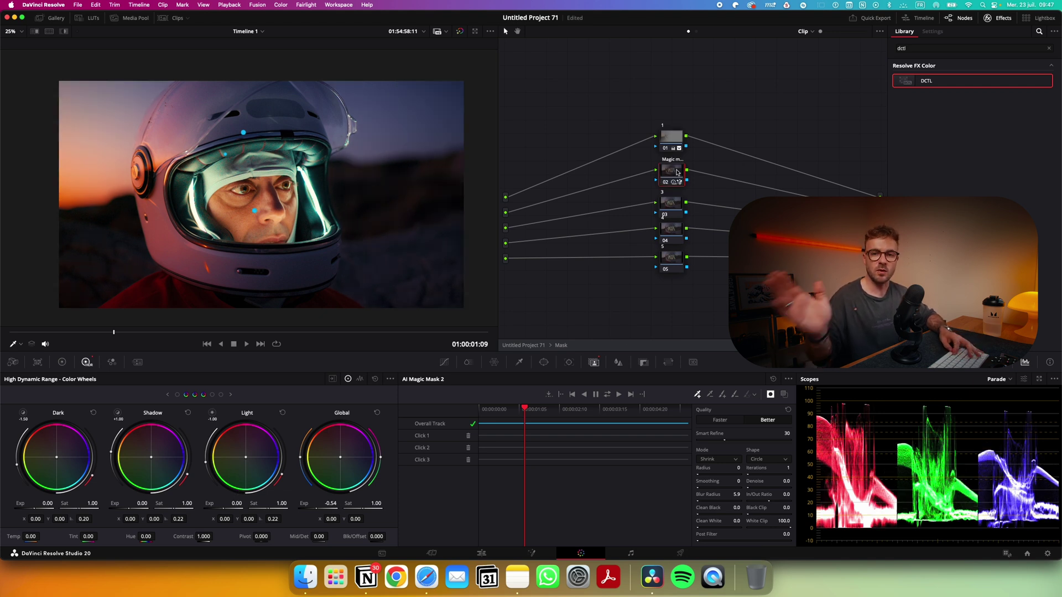
# Step: Paste the Magic mask node's grade onto node 03, track its mask both ways, and return to 01:00:01:09
pyautogui.click(675, 201)
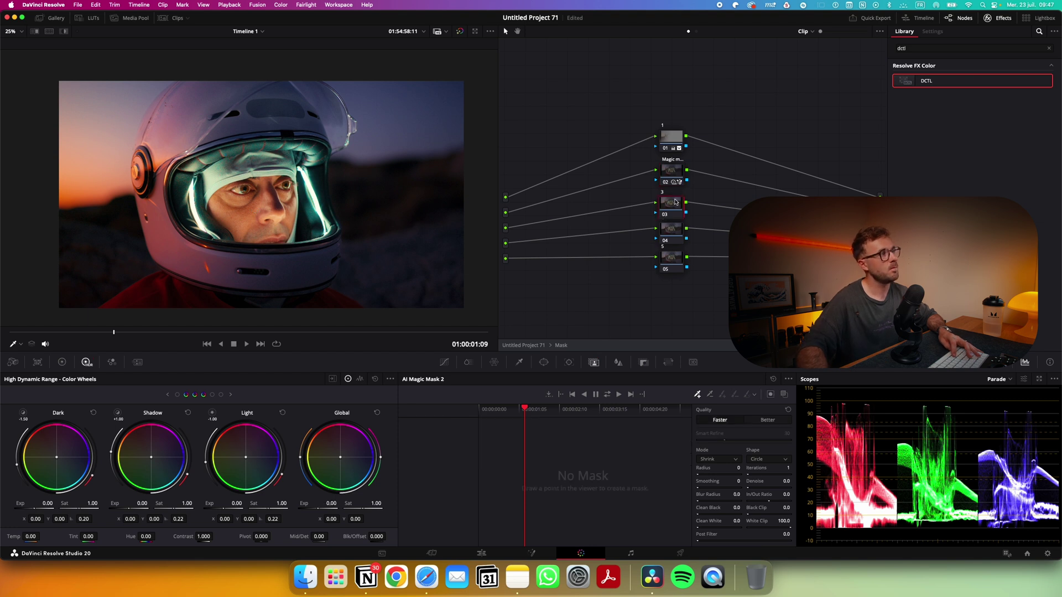
pyautogui.hotkey('ctrl', 'v')
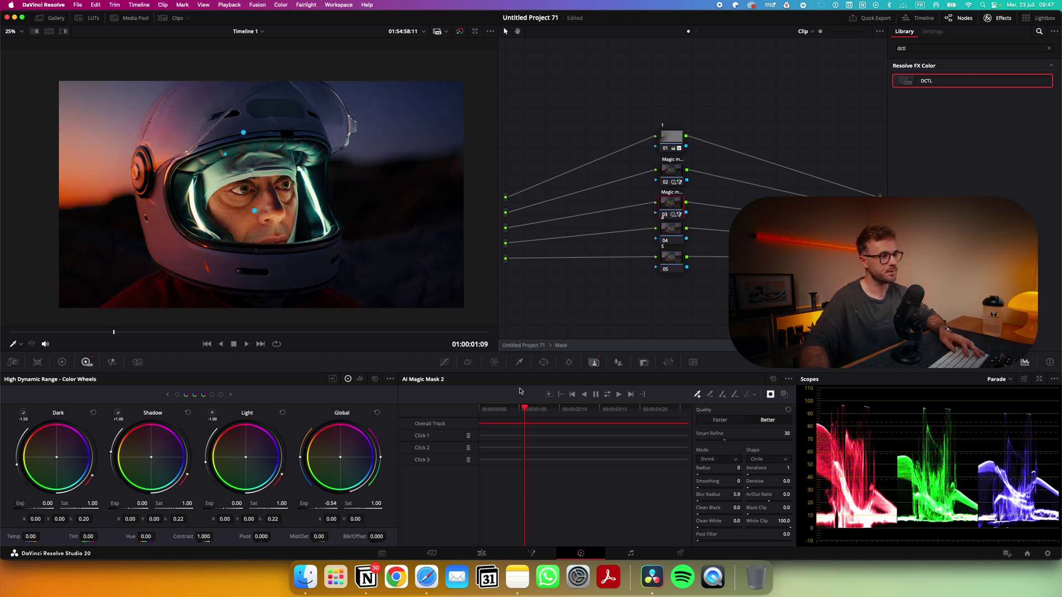
pyautogui.click(607, 394)
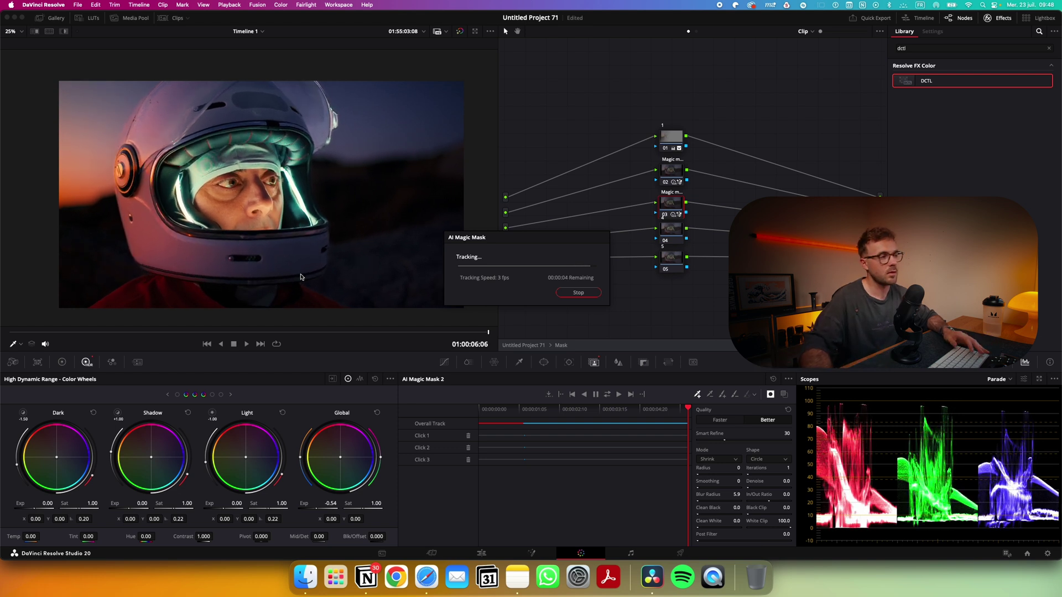
pyautogui.click(527, 408)
pyautogui.moveTo(526, 409); pyautogui.dragTo(525, 409)
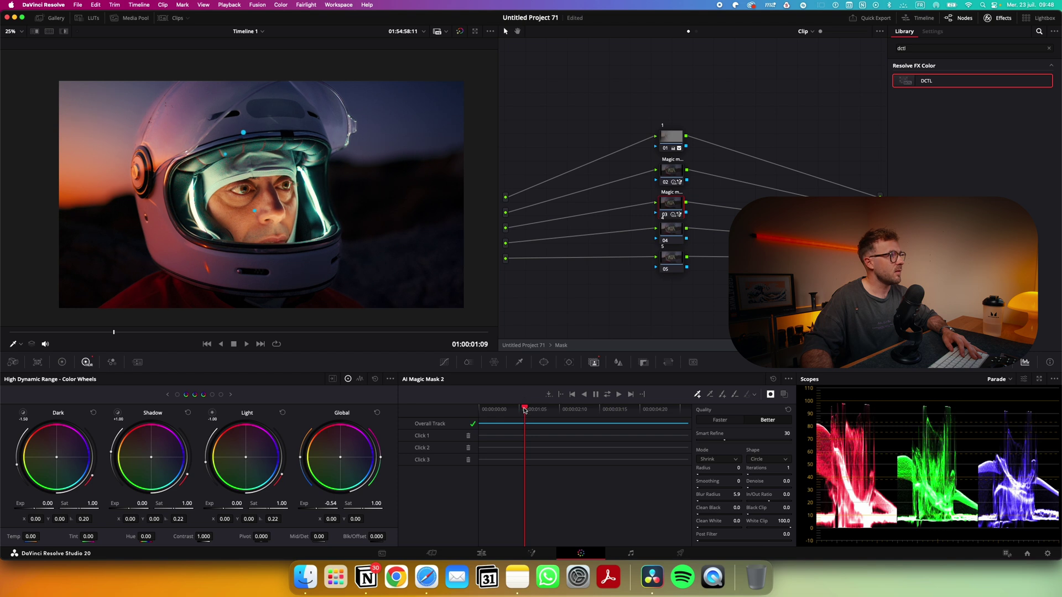
# Step: Select node 02, compare the picture with it off and on, and bring up its primary color wheels
pyautogui.click(672, 172)
pyautogui.hotkey('ctrl', 'd')
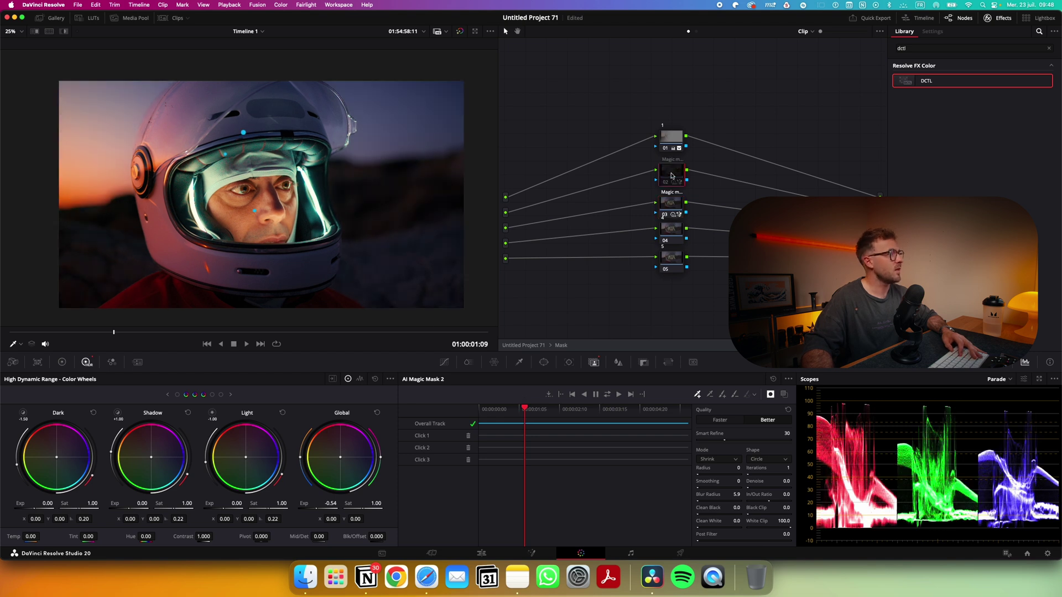
pyautogui.hotkey('ctrl', 'd')
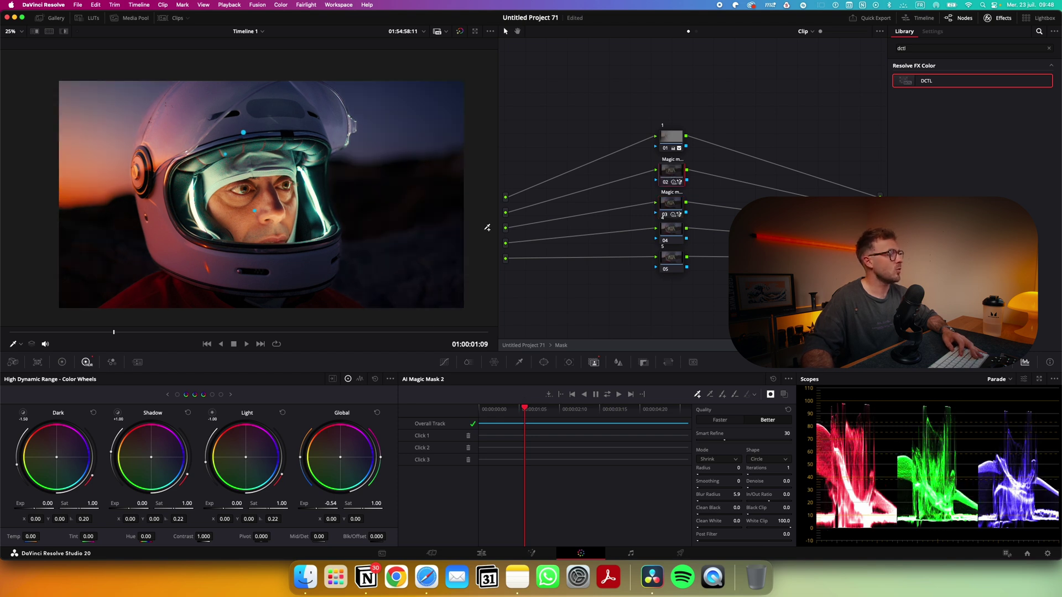
pyautogui.click(63, 363)
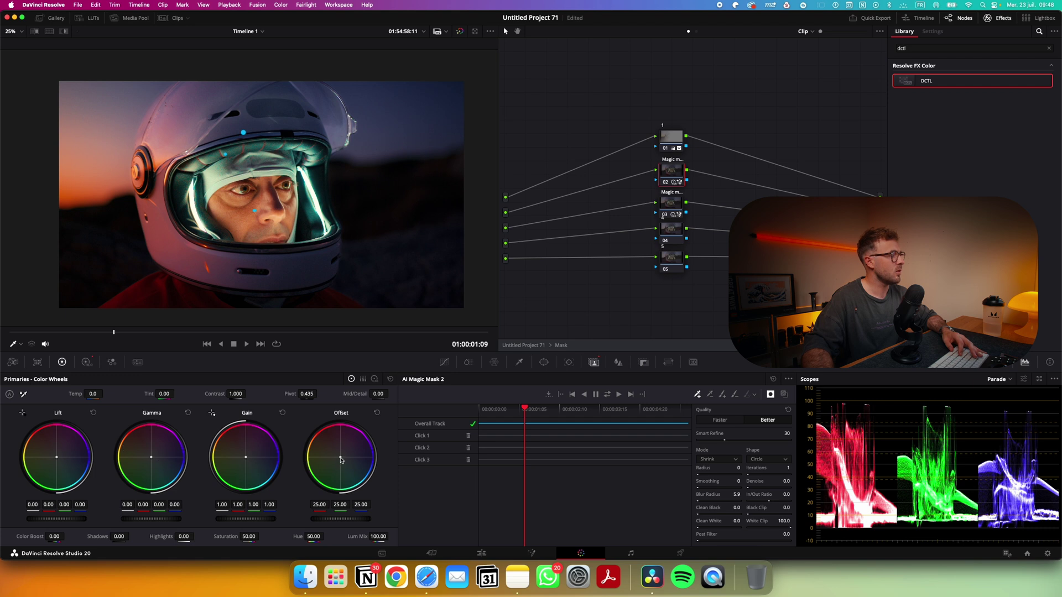
# Step: Set node 02's Offset to 24.50 red, 24.85 green and 22.14 blue, and raise its HDR Global exposure
pyautogui.moveTo(340, 458); pyautogui.dragTo(330, 453)
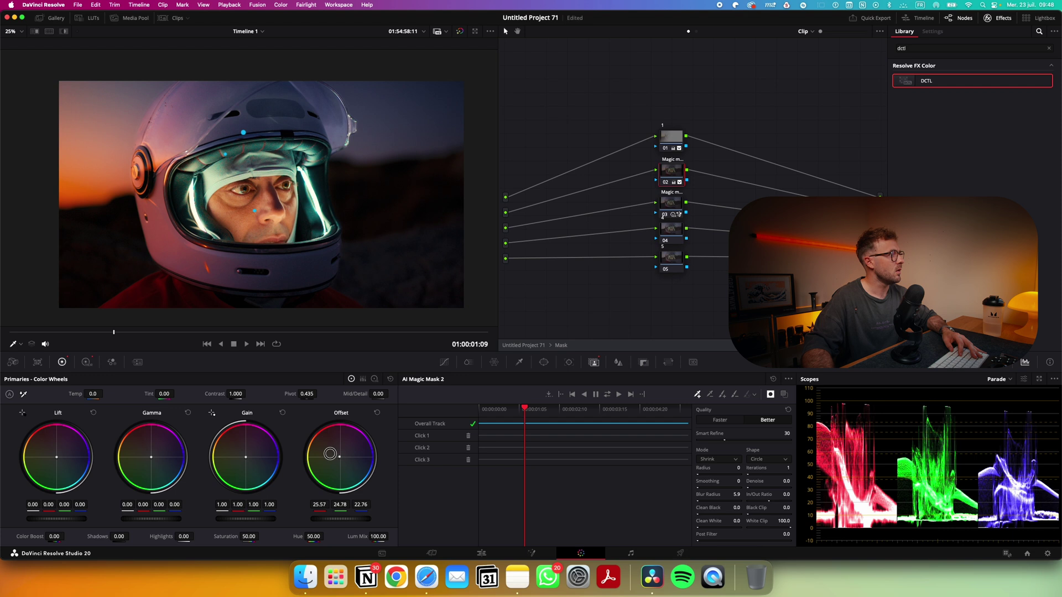
pyautogui.moveTo(330, 455); pyautogui.dragTo(328, 459)
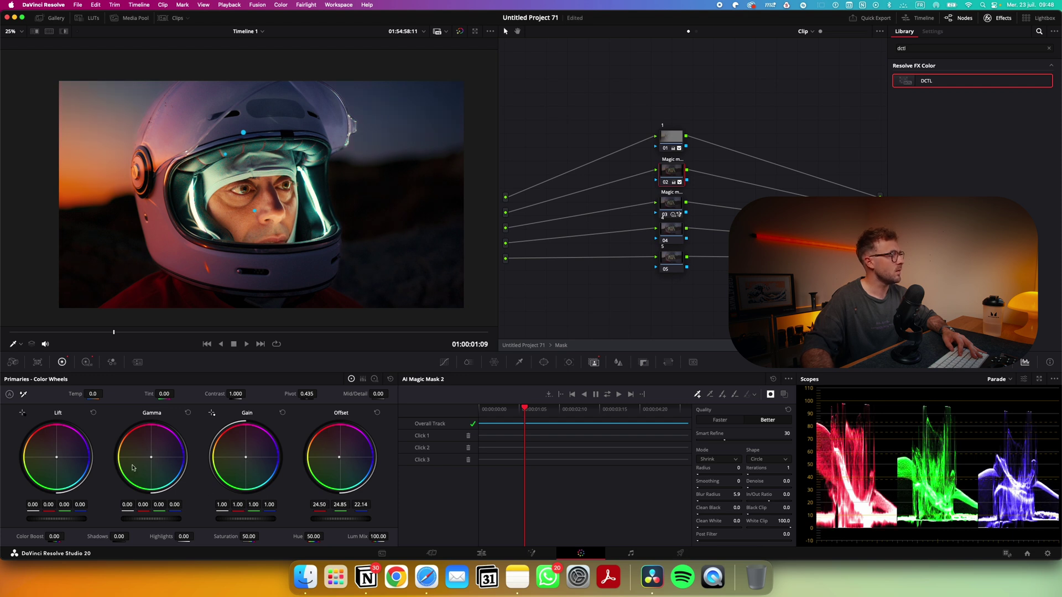
pyautogui.click(86, 362)
pyautogui.moveTo(331, 502); pyautogui.dragTo(357, 502)
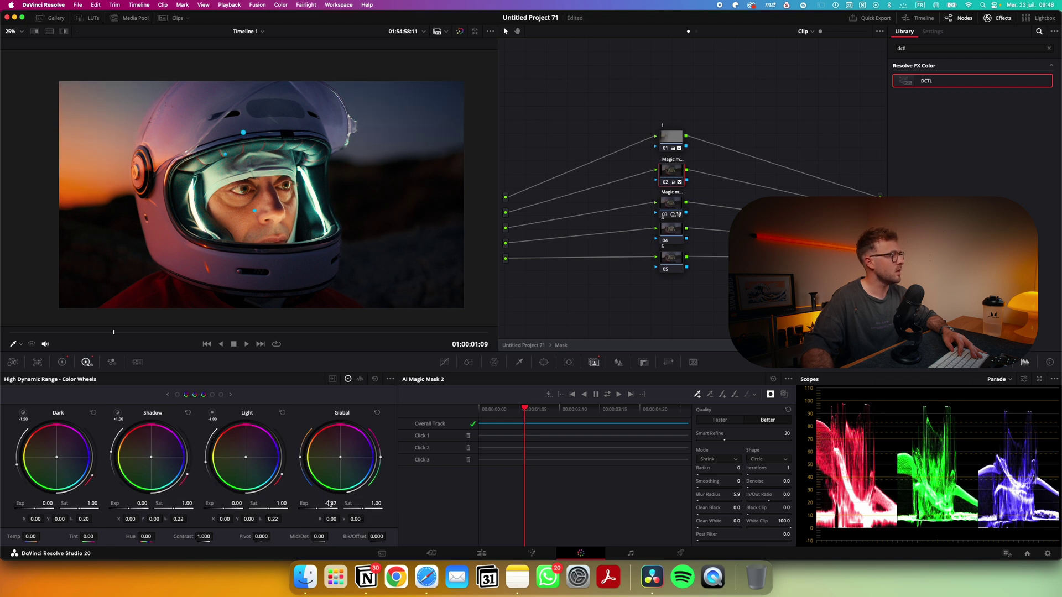
# Step: Set node 02's Shadows to 8.00 in the primary color wheels
pyautogui.click(62, 363)
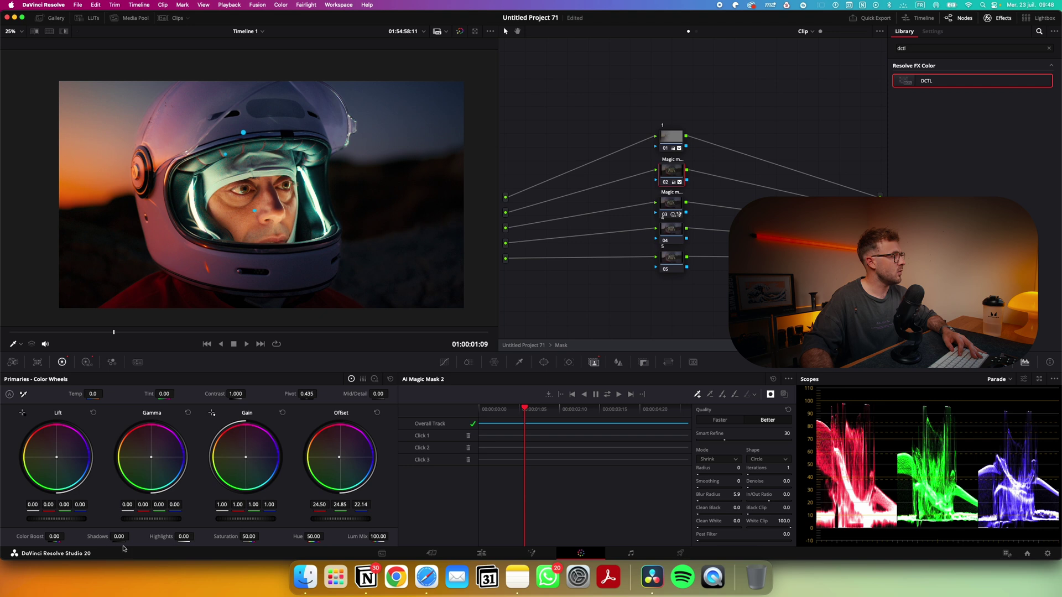
pyautogui.moveTo(121, 538); pyautogui.dragTo(117, 537)
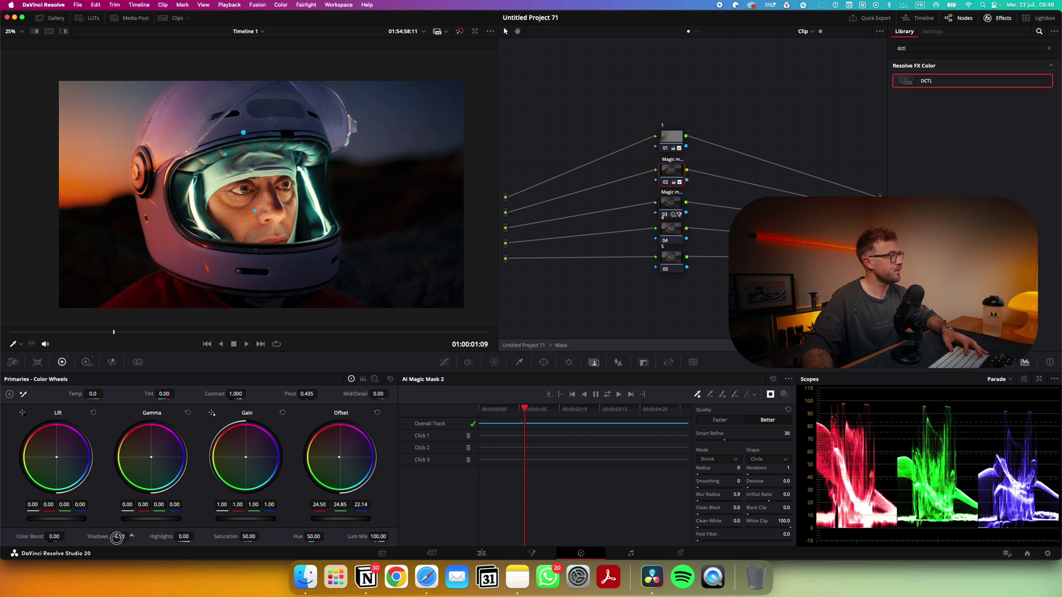
pyautogui.press('super+z')
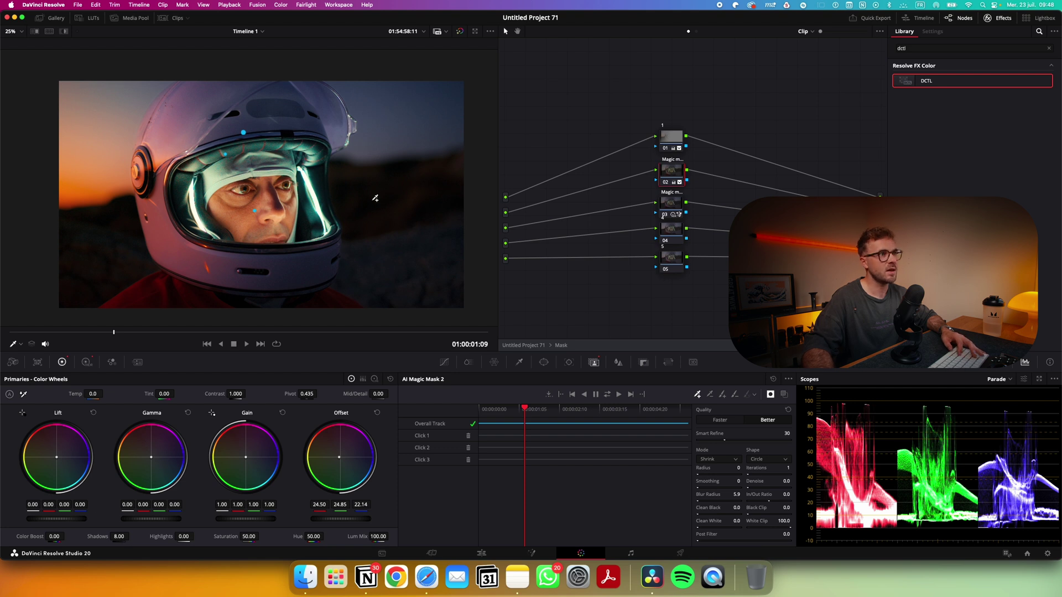
# Step: Select node 03 and turn off the inversion of its Magic Mask so it covers the subject
pyautogui.click(683, 203)
pyautogui.scroll(2, 269, 172)
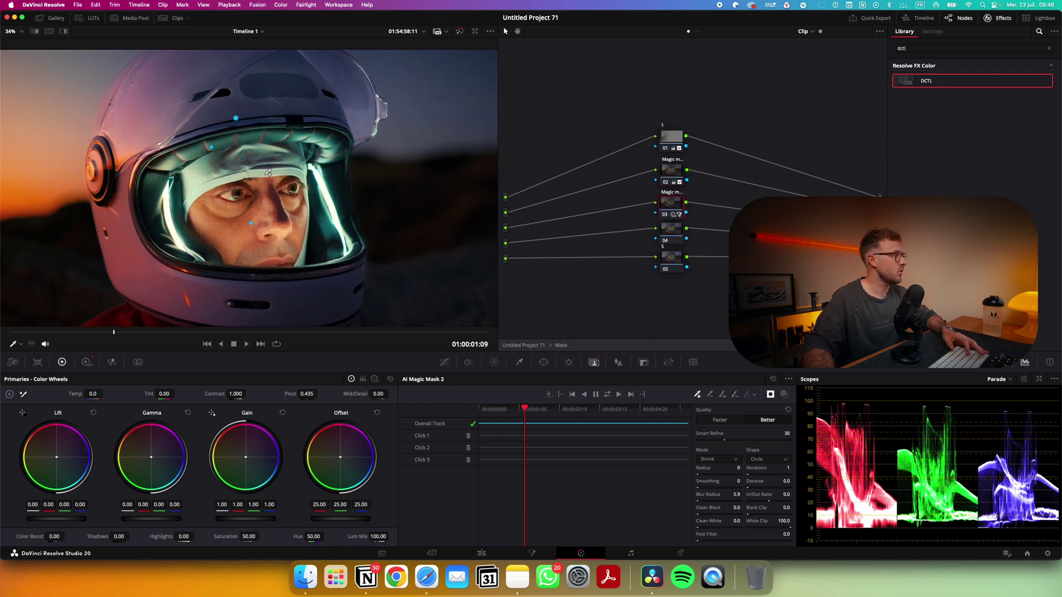
pyautogui.scroll(-2, 270, 183)
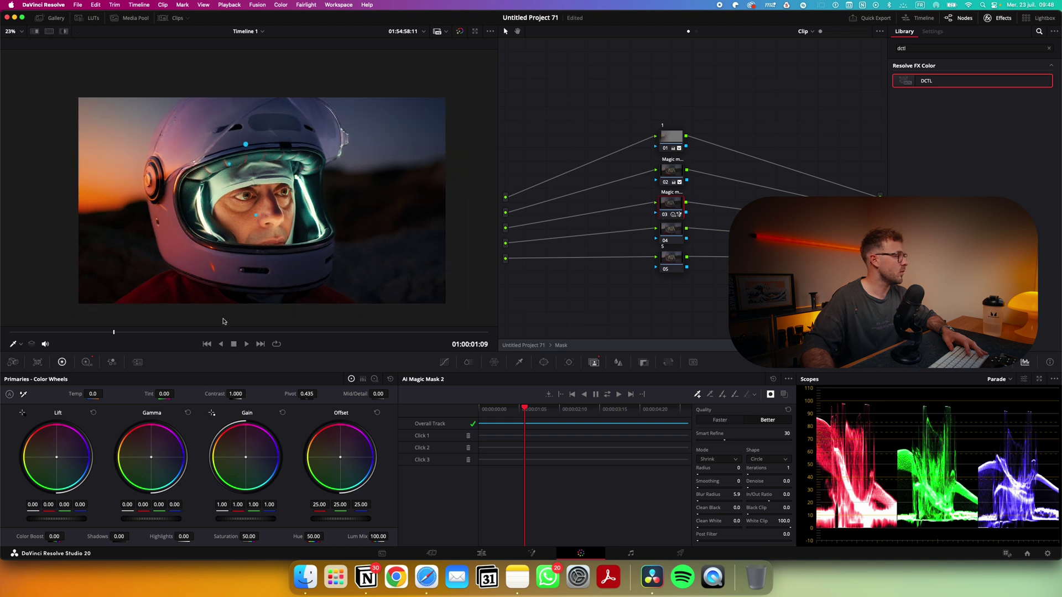
pyautogui.click(93, 367)
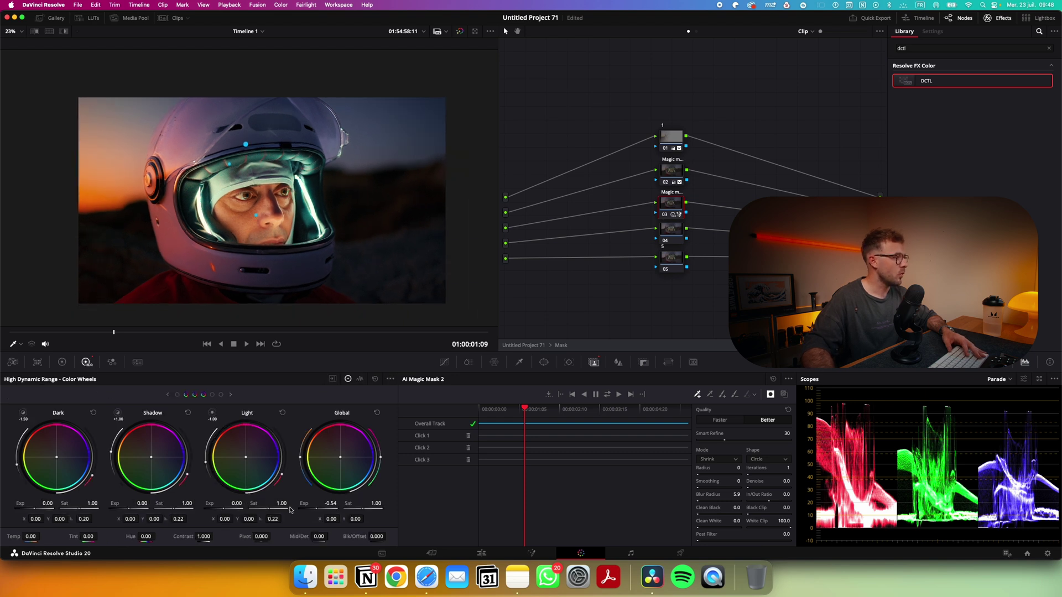
pyautogui.moveTo(326, 503); pyautogui.dragTo(320, 503)
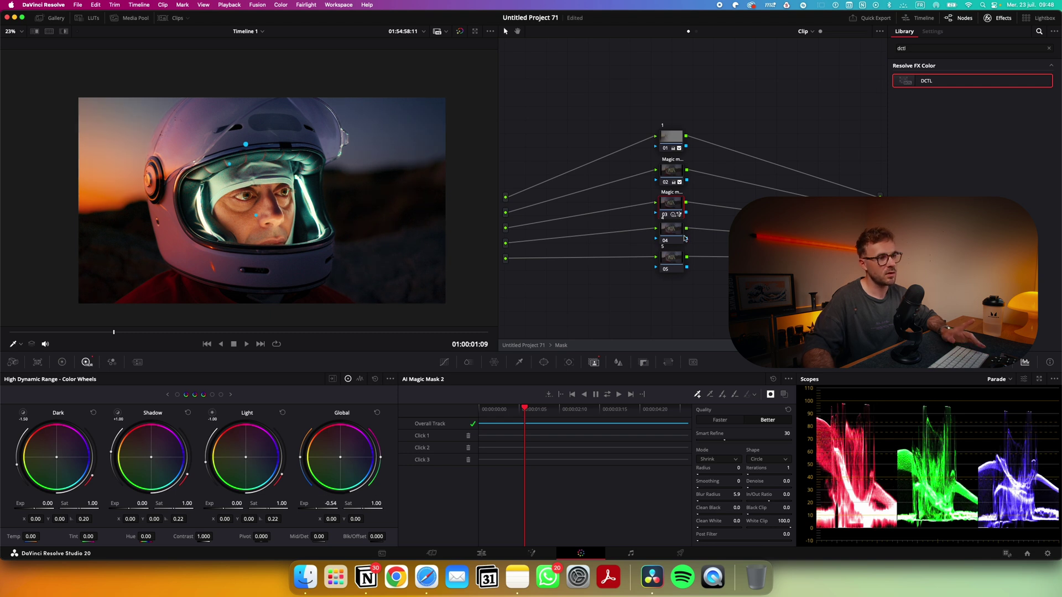
pyautogui.click(770, 395)
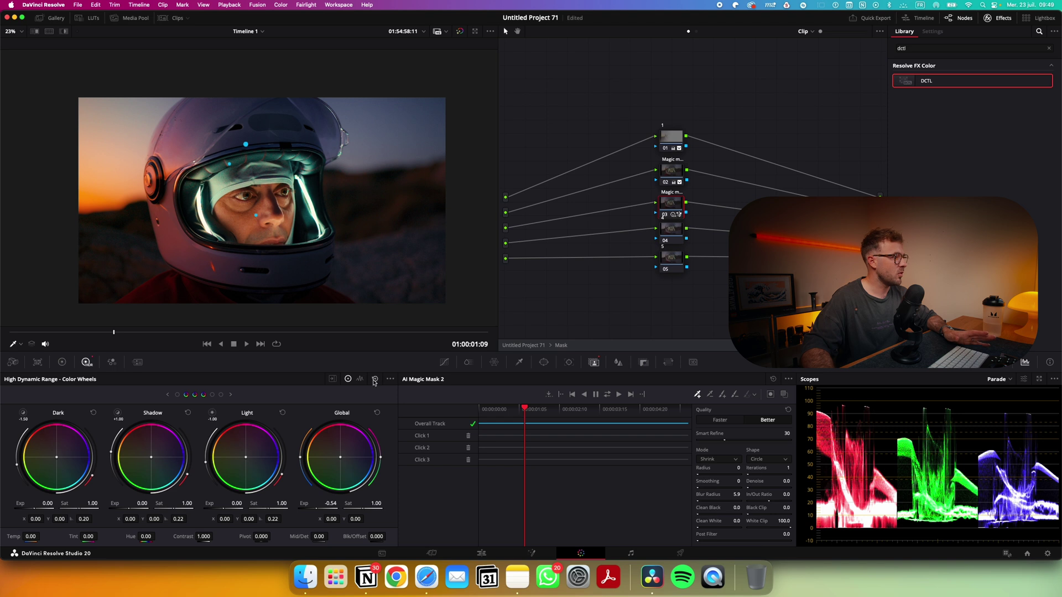
# Step: Reset node 03's HDR wheels, and set Global exposure to 0.16 and Shadow exposure to 0.04
pyautogui.click(375, 379)
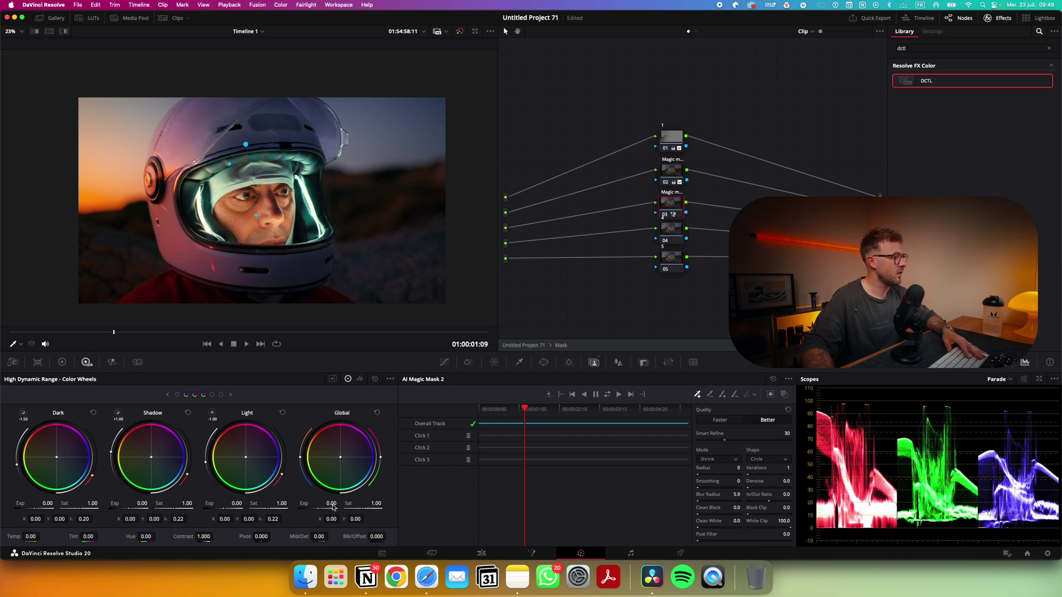
pyautogui.moveTo(332, 503); pyautogui.dragTo(360, 503)
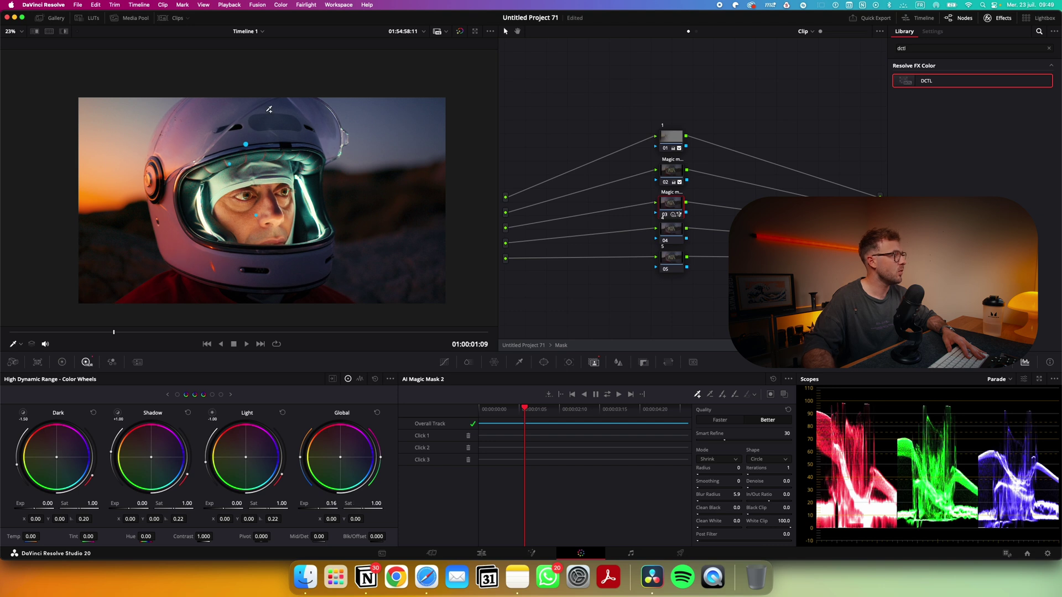
pyautogui.scroll(1, 269, 109)
pyautogui.moveTo(139, 503); pyautogui.dragTo(149, 502)
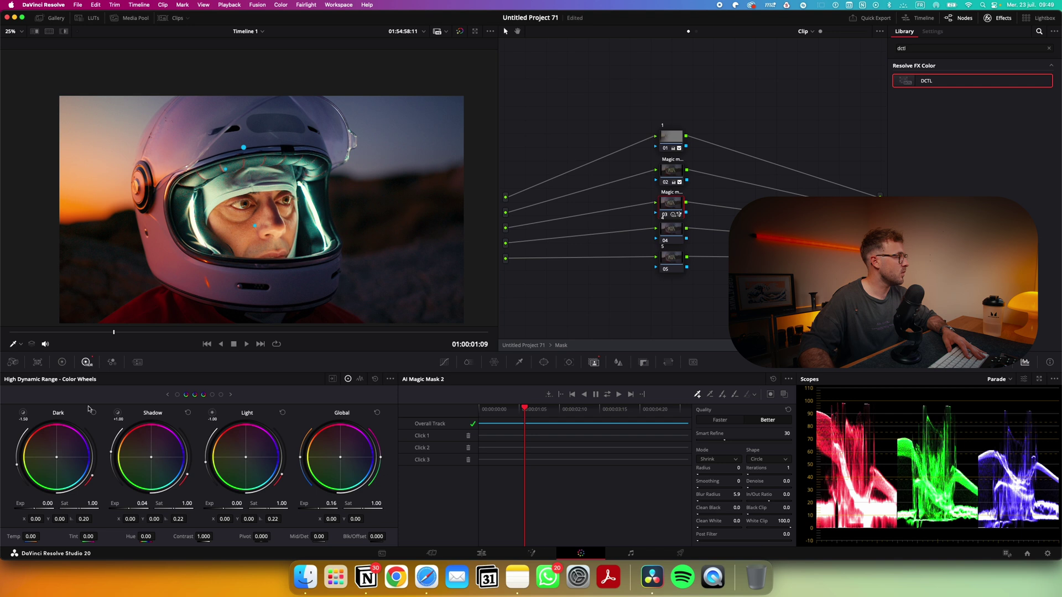
# Step: Set node 03's master Lift to -0.01, master Gain to 1.01 and Offset to 25.38, 24.60 and 24.43
pyautogui.click(62, 362)
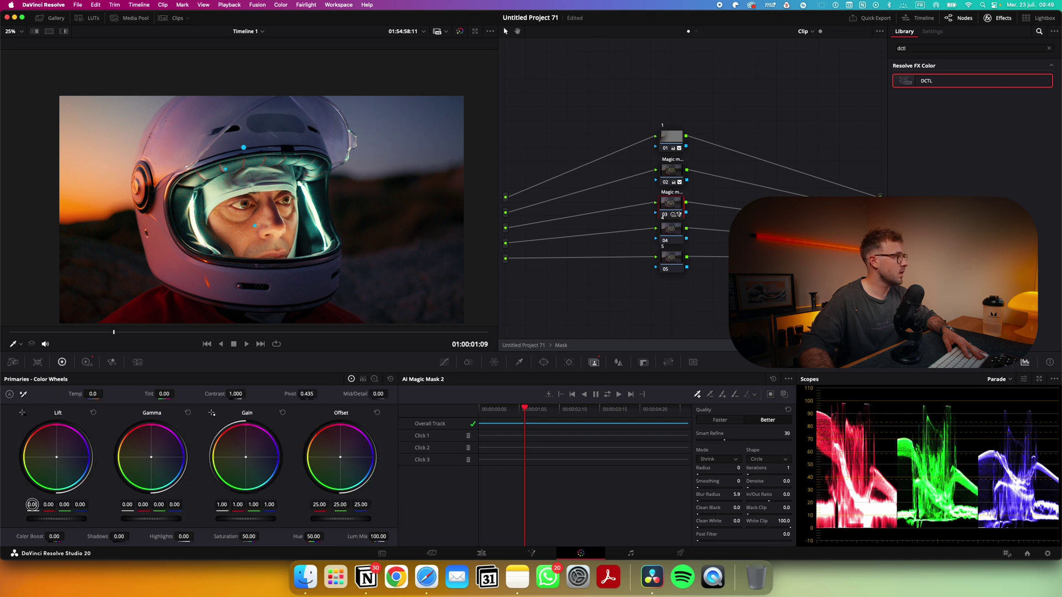
pyautogui.moveTo(33, 504); pyautogui.dragTo(29, 504)
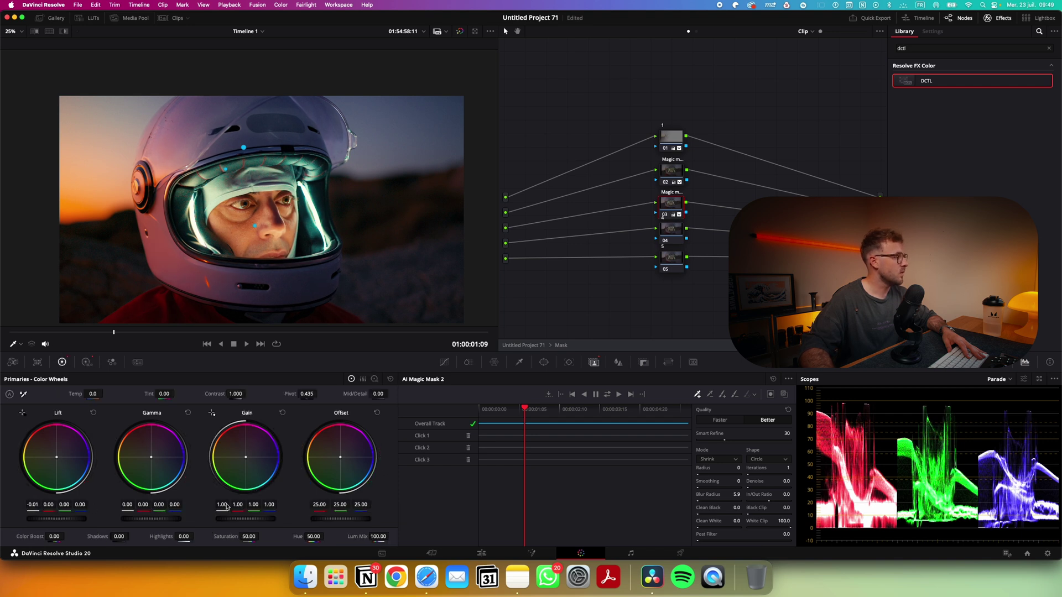
pyautogui.moveTo(223, 504); pyautogui.dragTo(226, 505)
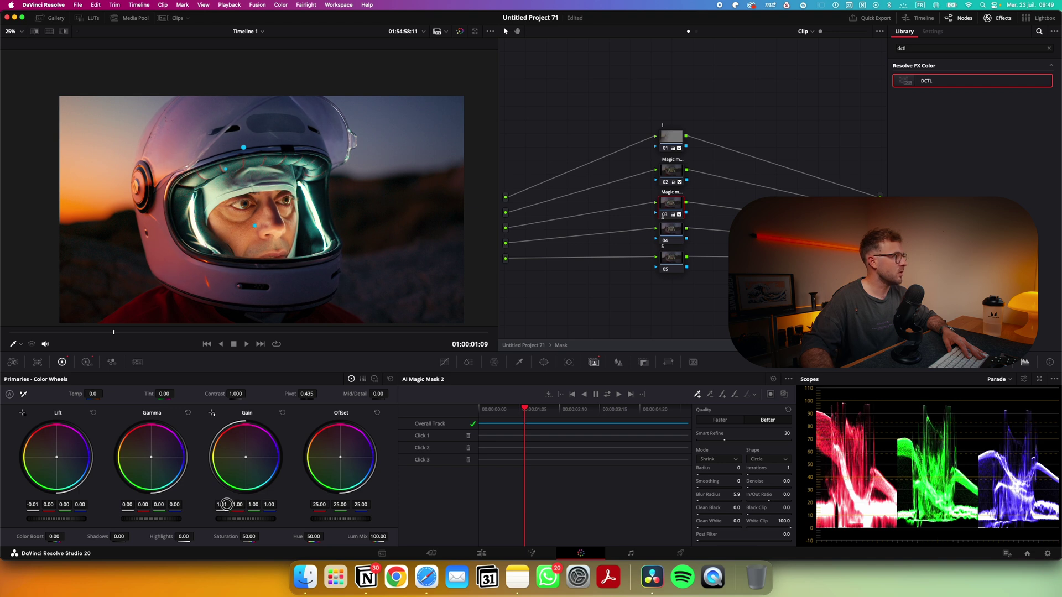
pyautogui.click(78, 396)
pyautogui.moveTo(341, 457); pyautogui.dragTo(339, 455)
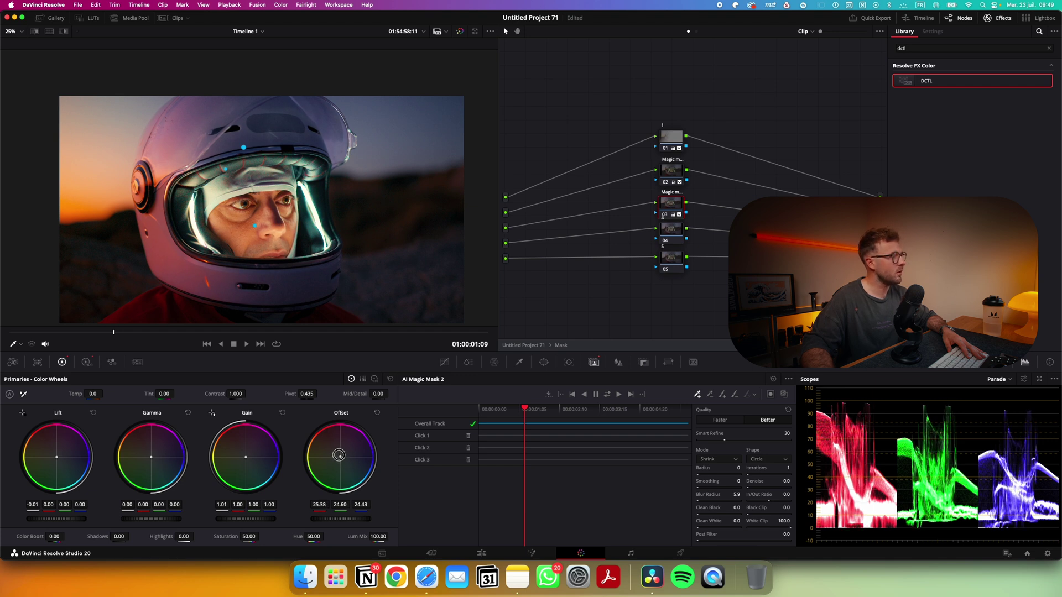
pyautogui.scroll(-1, 273, 193)
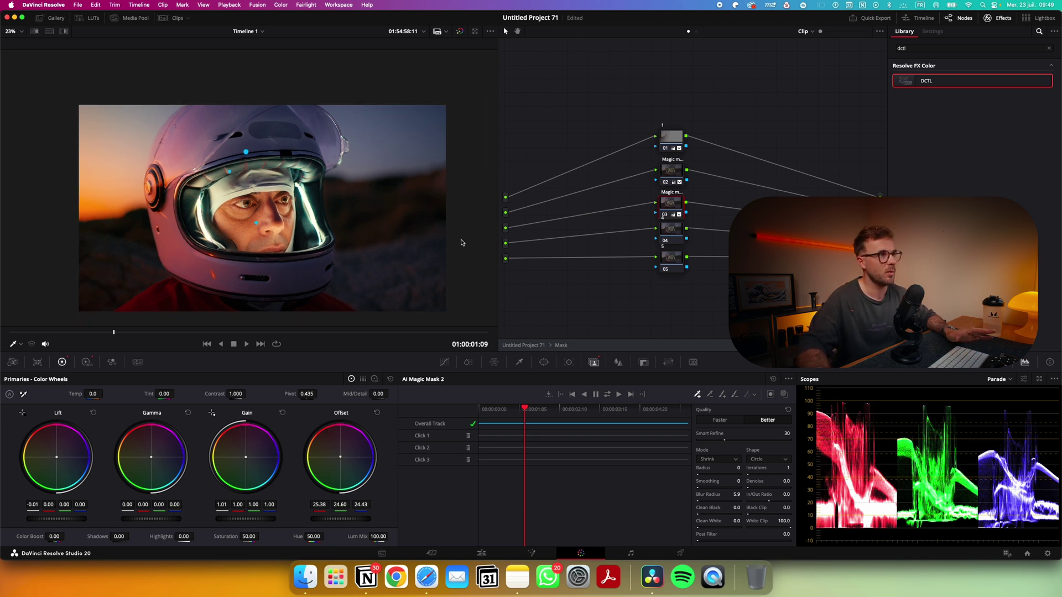
# Step: Try softening node 02's background with Sharpen radius values of 0.55 and 0.60, checking the picture full screen
pyautogui.click(680, 176)
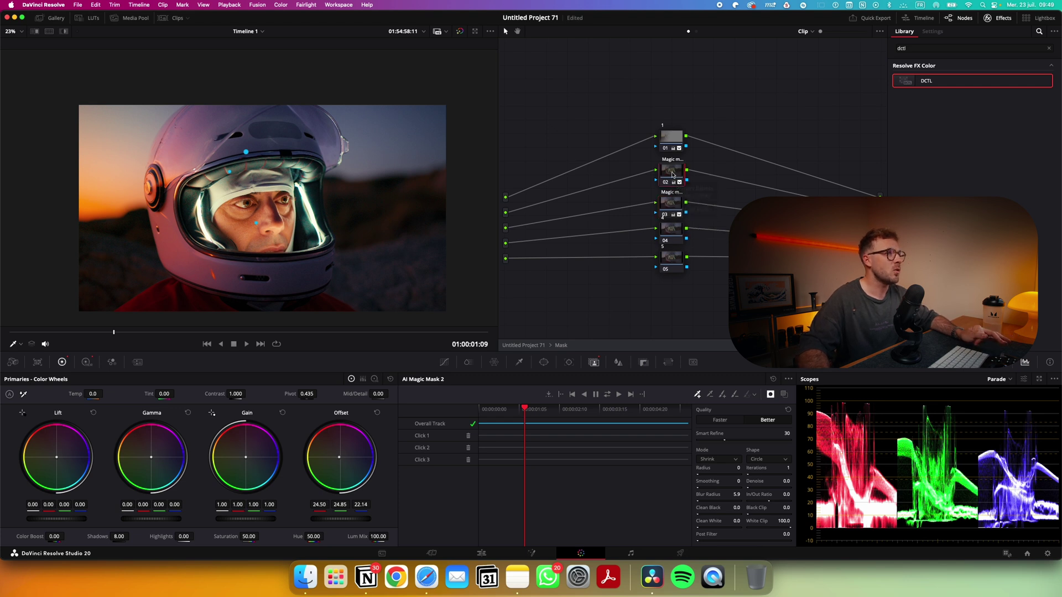
pyautogui.click(621, 364)
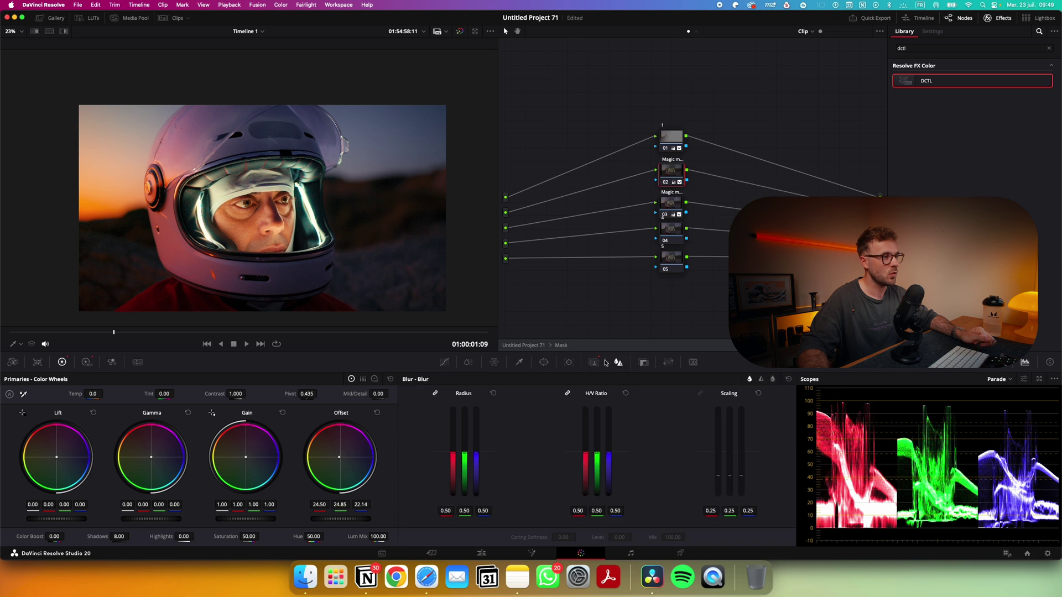
pyautogui.click(761, 379)
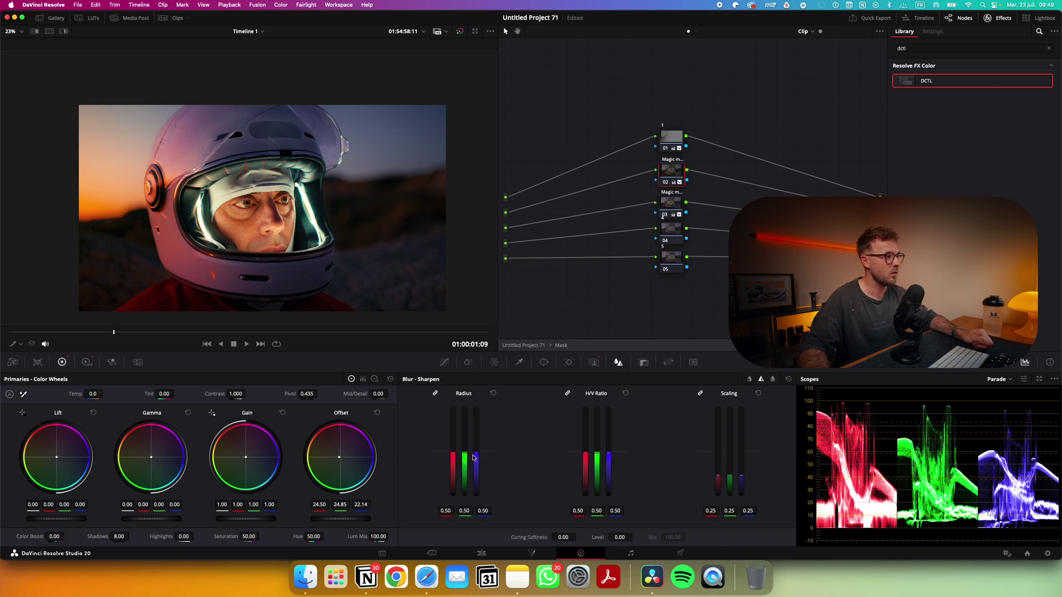
pyautogui.moveTo(465, 454)
pyautogui.mouseDown()
pyautogui.moveTo(469, 392)
pyautogui.moveTo(470, 457)
pyautogui.moveTo(464, 448)
pyautogui.mouseUp()
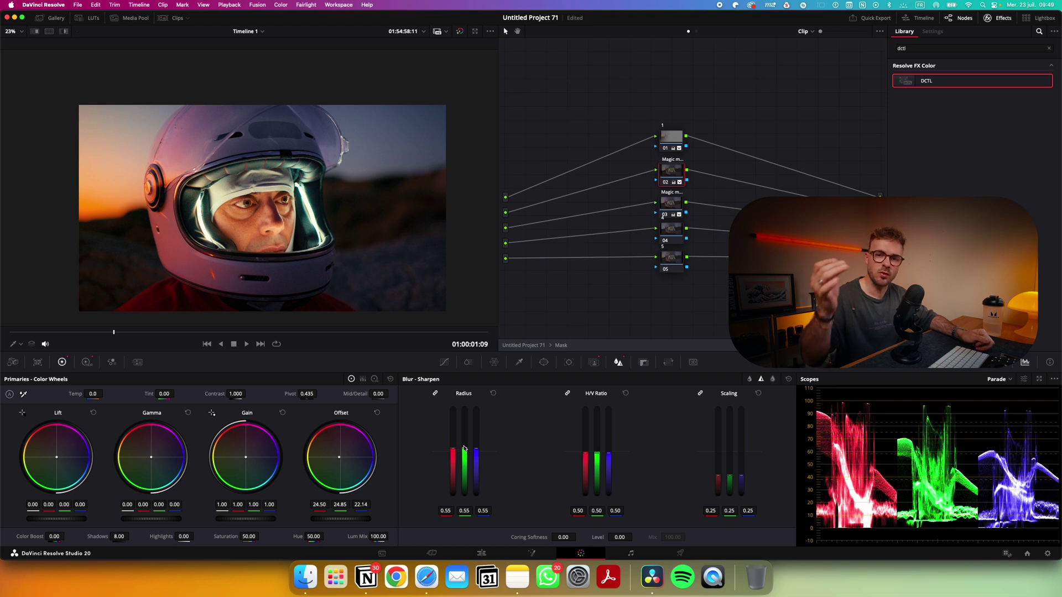
pyautogui.press('super+f')
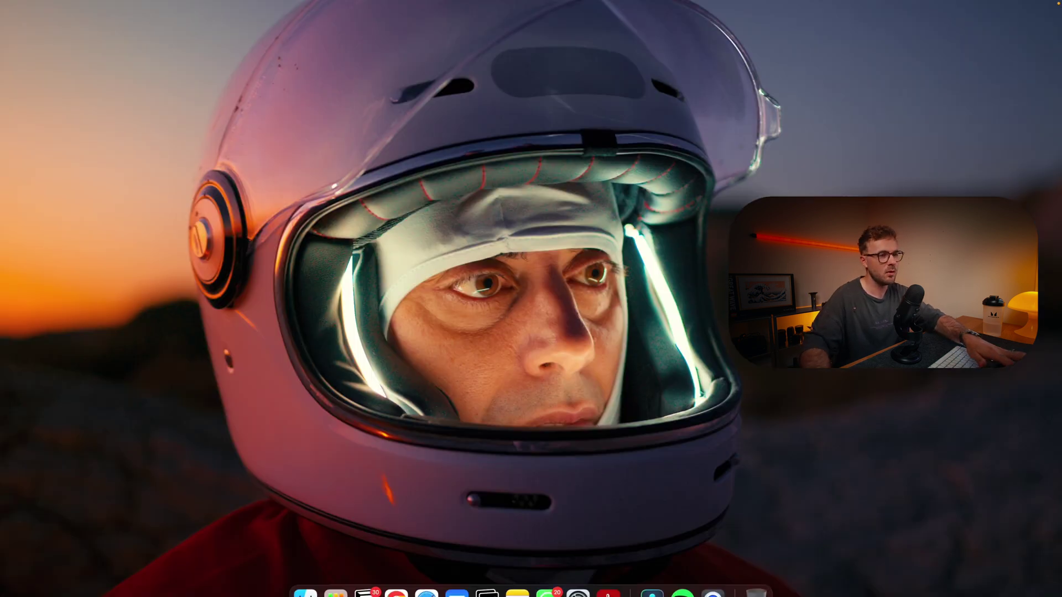
pyautogui.press('super+f')
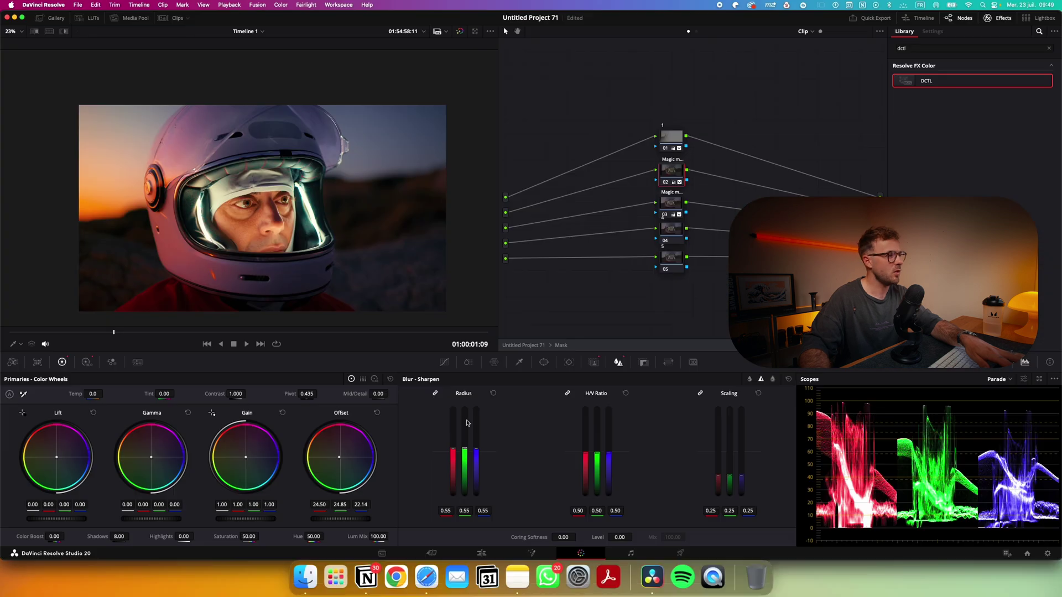
pyautogui.press('super+f')
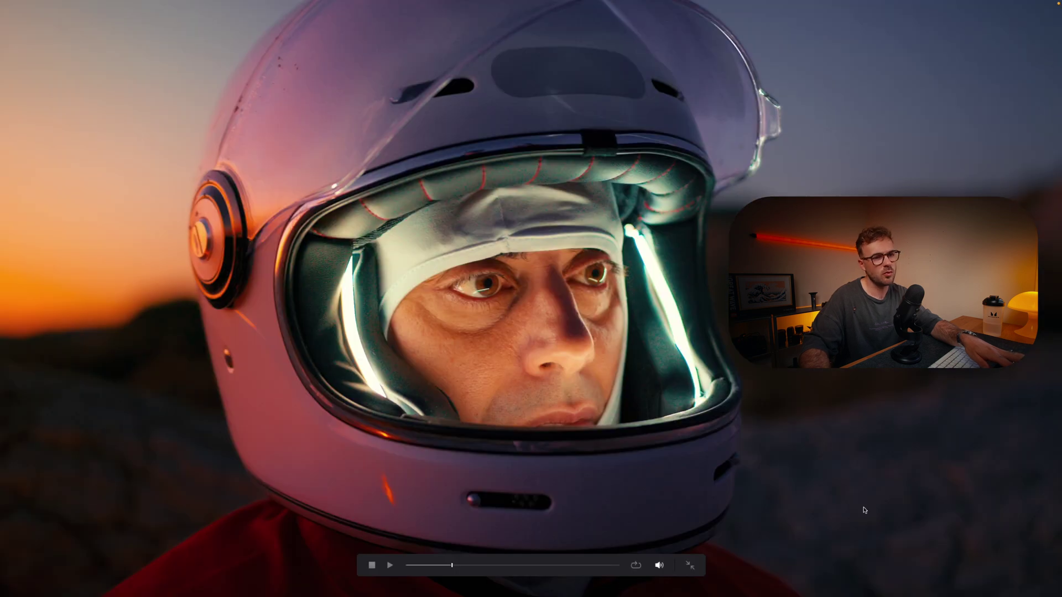
pyautogui.press('super+f')
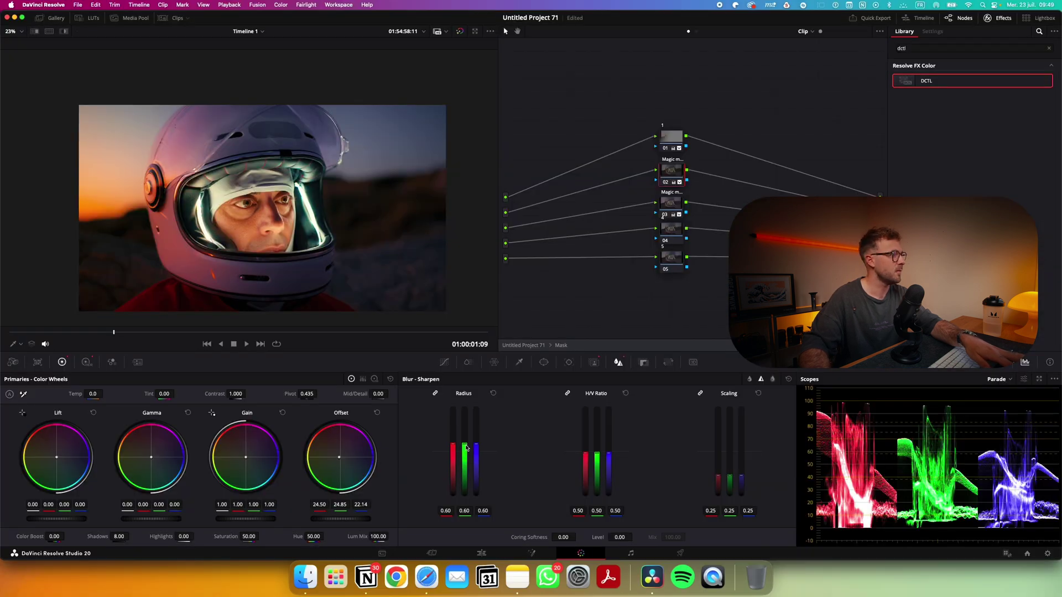
# Step: Reduce node 02's Sharpen radius to 0.51, and reset its sharpening settings
pyautogui.moveTo(466, 449); pyautogui.dragTo(467, 455)
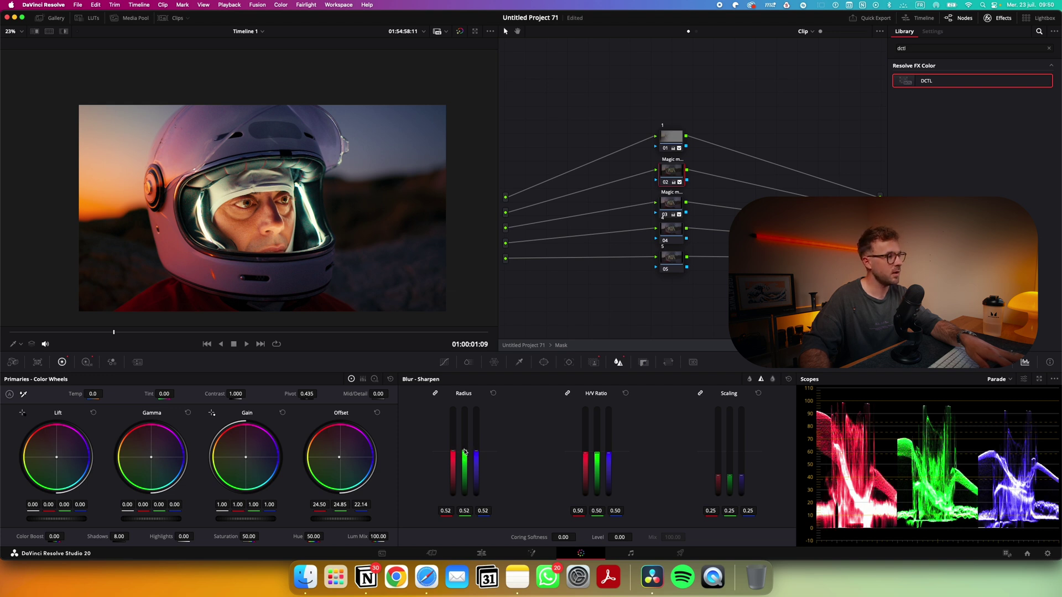
pyautogui.moveTo(465, 453); pyautogui.dragTo(466, 454)
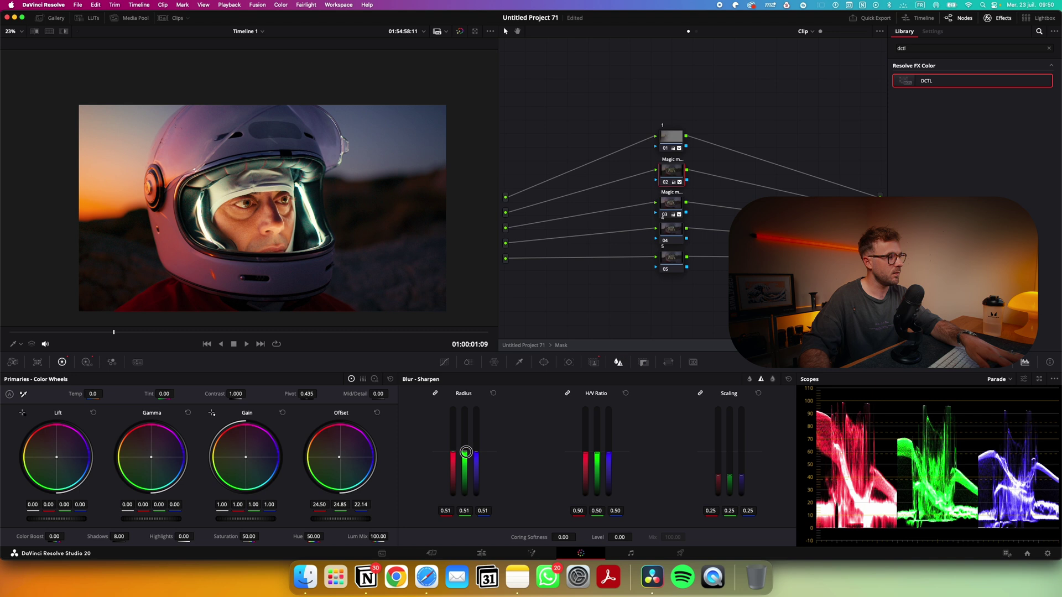
pyautogui.click(789, 380)
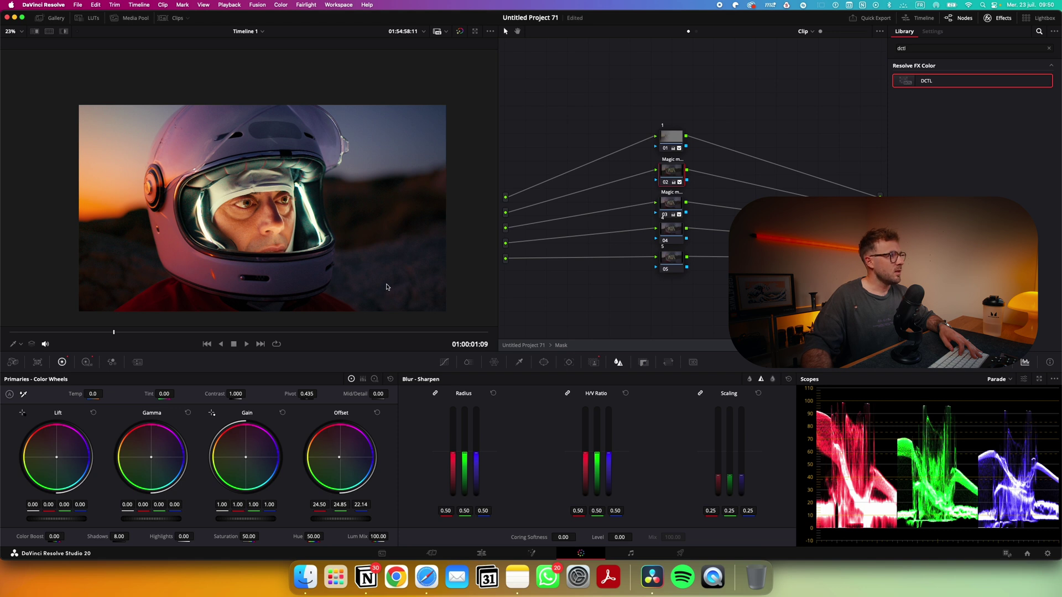
# Step: Leave the Mask compound node, open the Glowy Look compound node, and reposition its Aperture Diffraction and Halation nodes
pyautogui.doubleClick(533, 346)
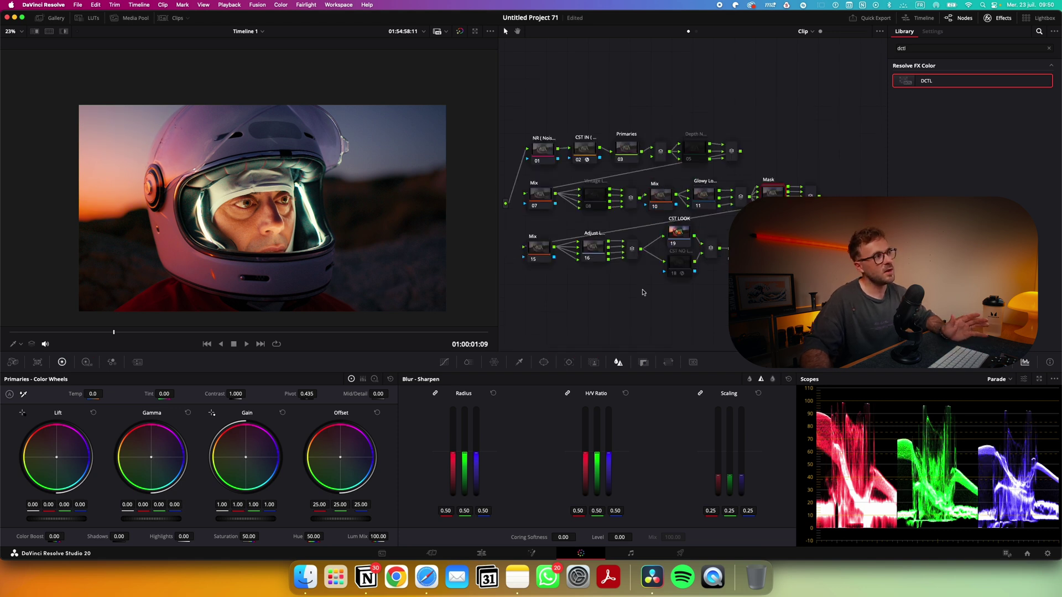
pyautogui.scroll(2, 315, 231)
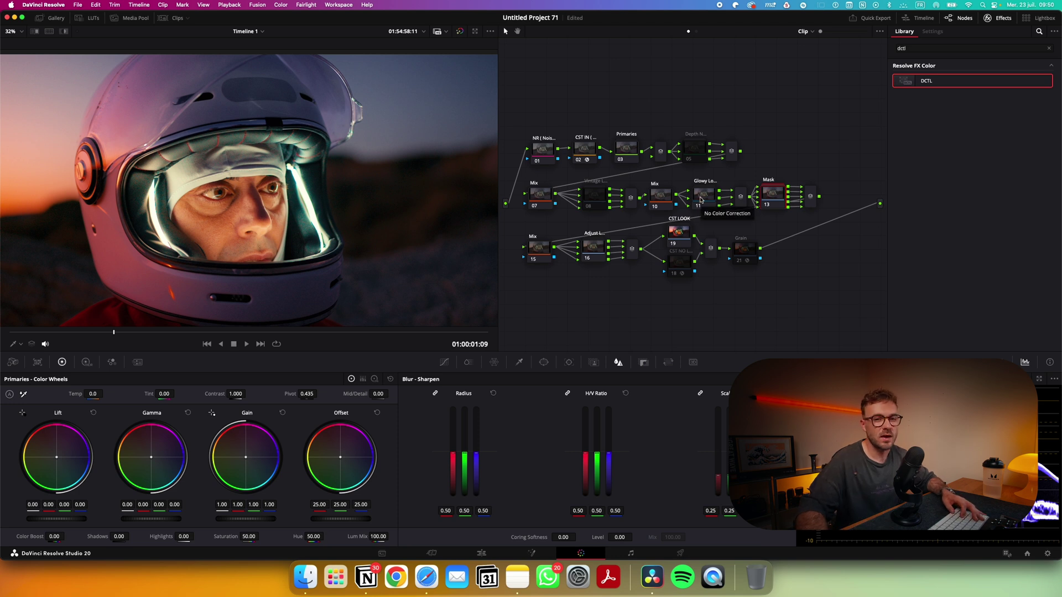
pyautogui.scroll(-2, 393, 208)
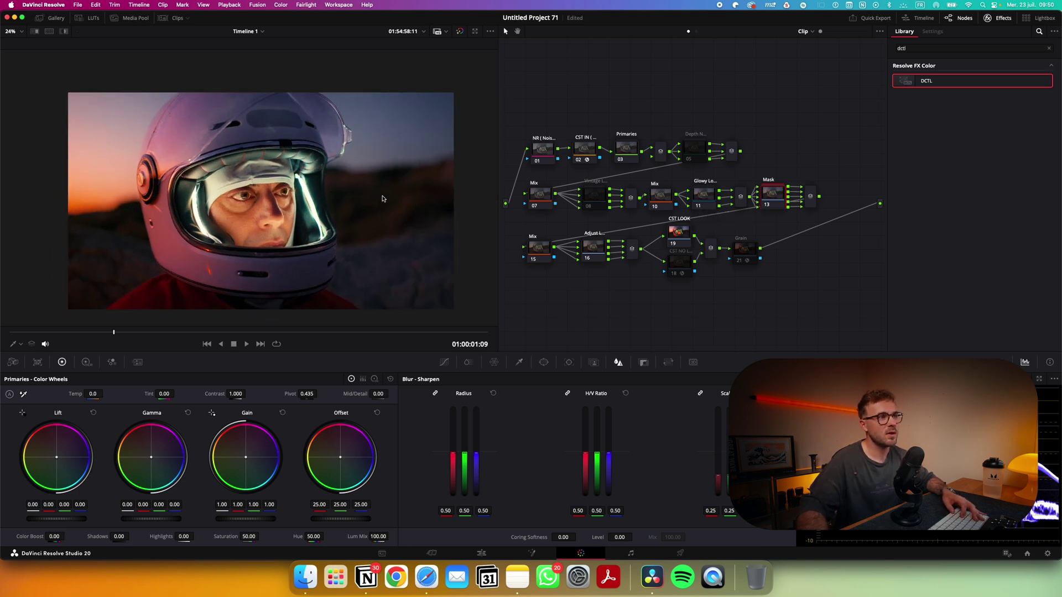
pyautogui.doubleClick(700, 197)
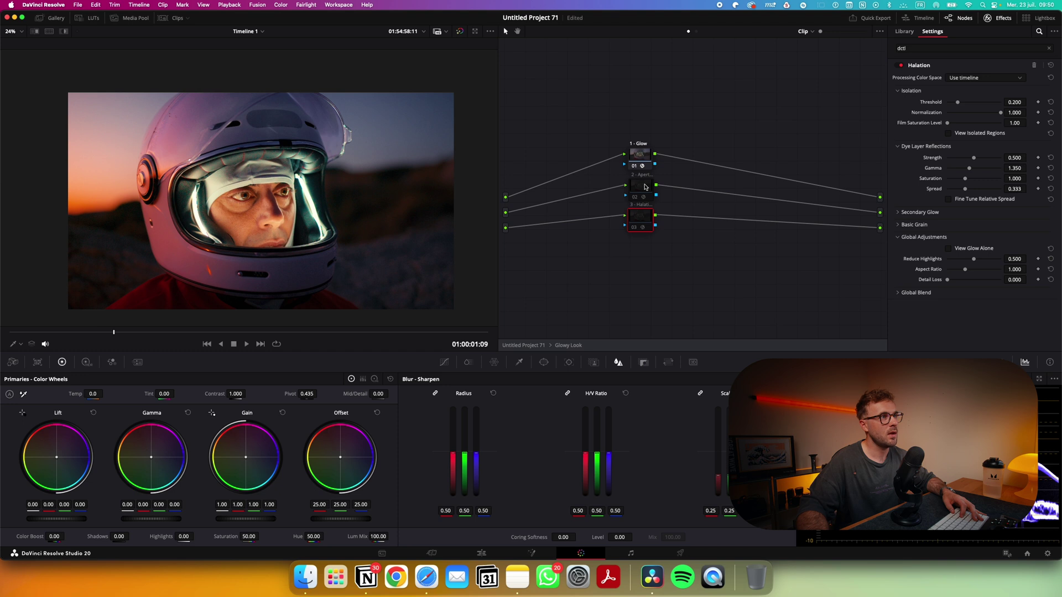
pyautogui.moveTo(658, 226); pyautogui.dragTo(645, 194)
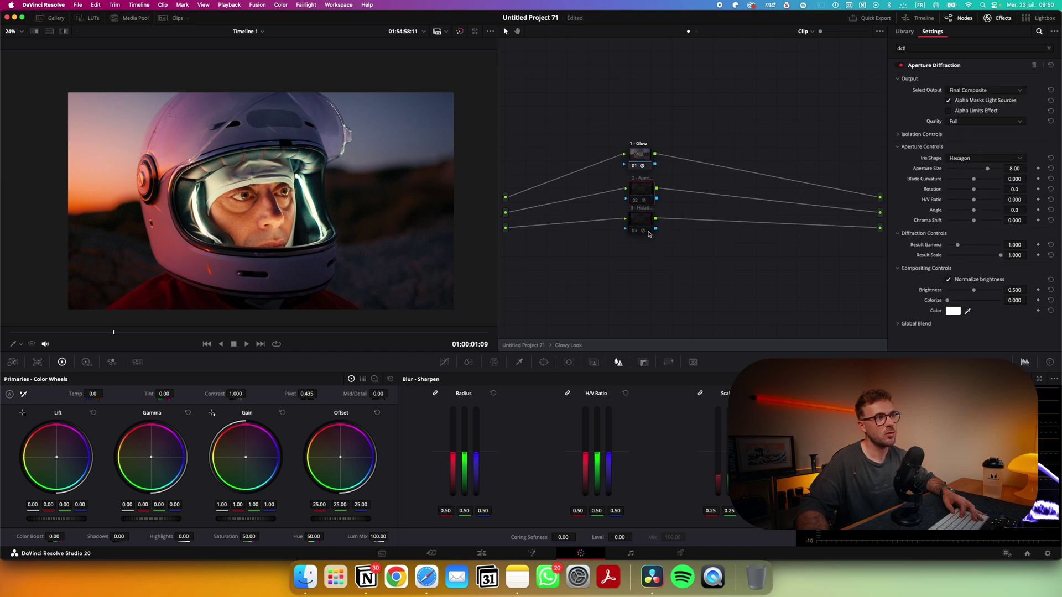
# Step: Enable the Aperture Diffraction node and set its Aperture Size to 2.00, Result Gamma to 2.671 and Result Scale to 0.256
pyautogui.click(649, 234)
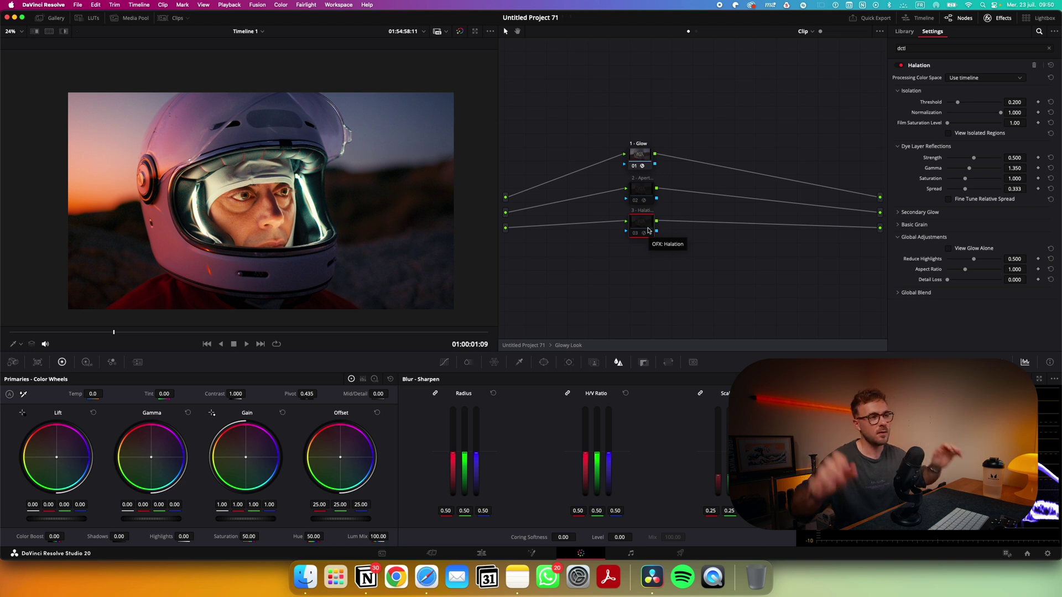
pyautogui.click(643, 188)
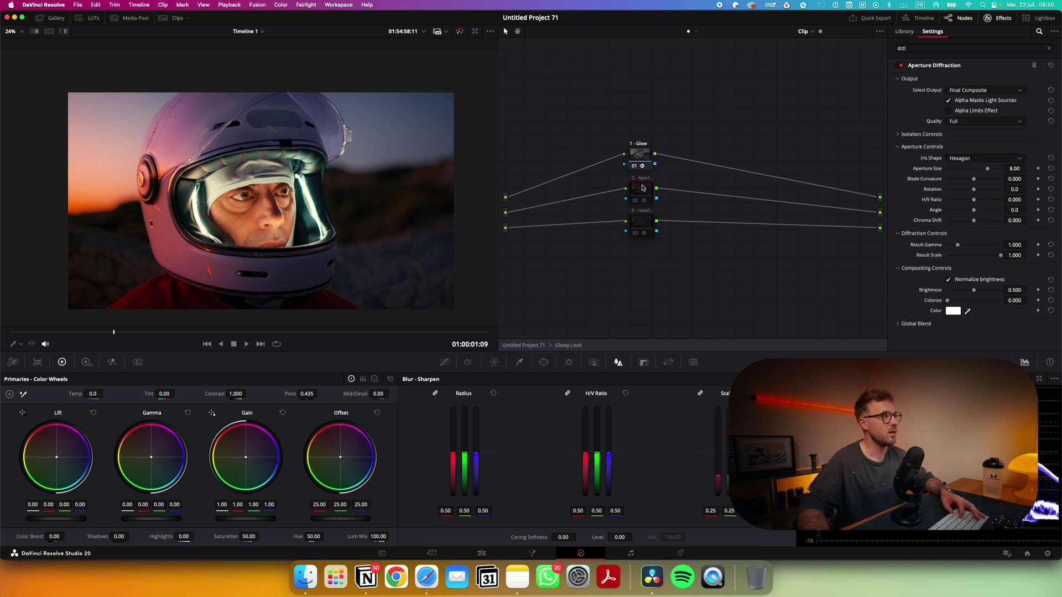
pyautogui.scroll(1, 255, 220)
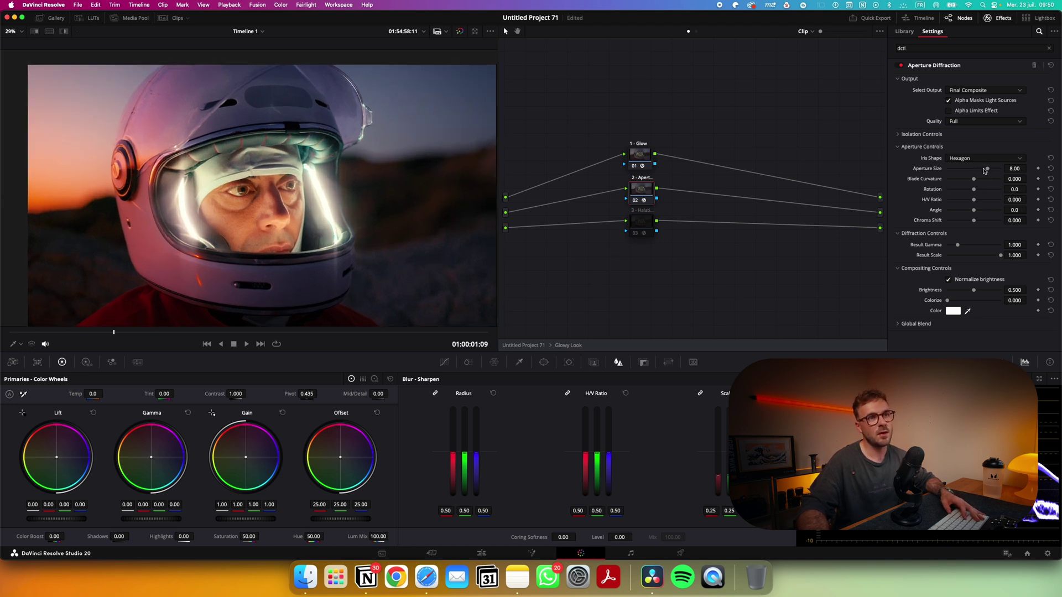
pyautogui.moveTo(989, 170); pyautogui.dragTo(867, 169)
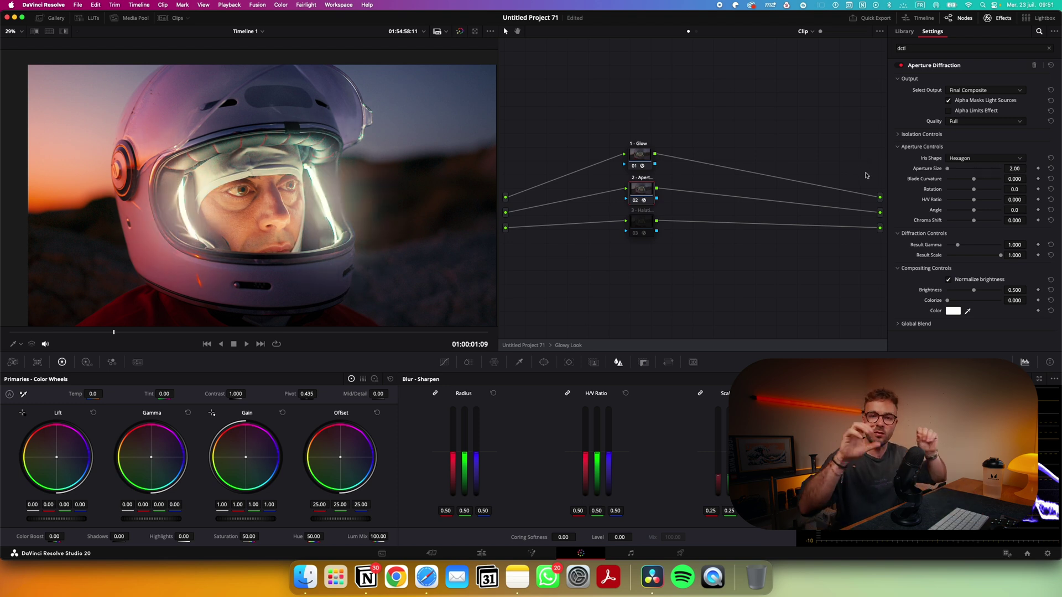
pyautogui.scroll(-2, 238, 194)
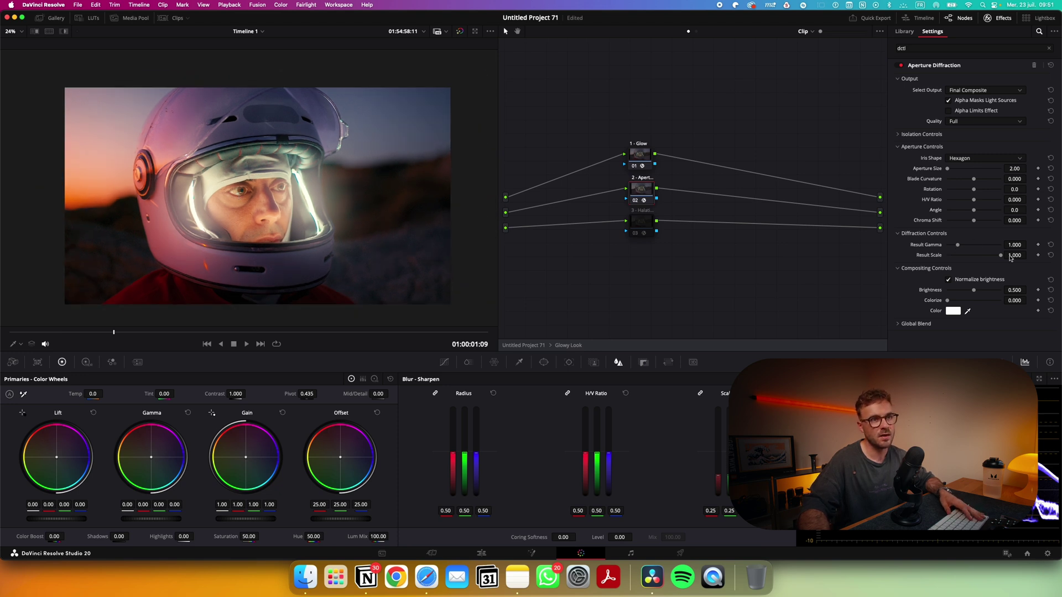
pyautogui.moveTo(1000, 256); pyautogui.dragTo(961, 258)
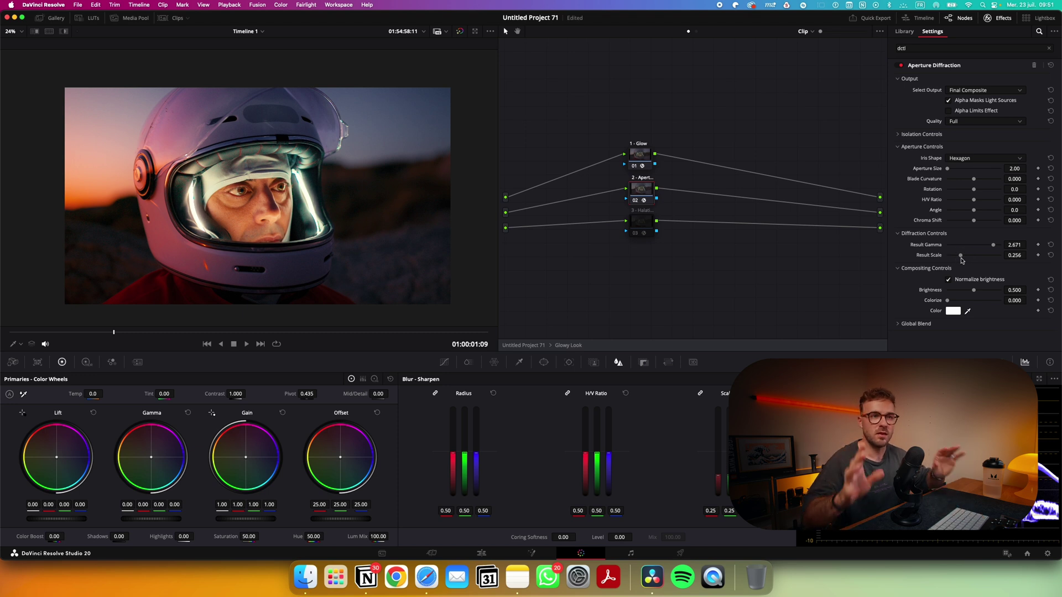
# Step: Refine Aperture Diffraction with Result Scale 0.310, Brightness 0.496, Colorize 0.000 and a light cyan color, then return to the main node tree
pyautogui.moveTo(975, 291); pyautogui.dragTo(974, 291)
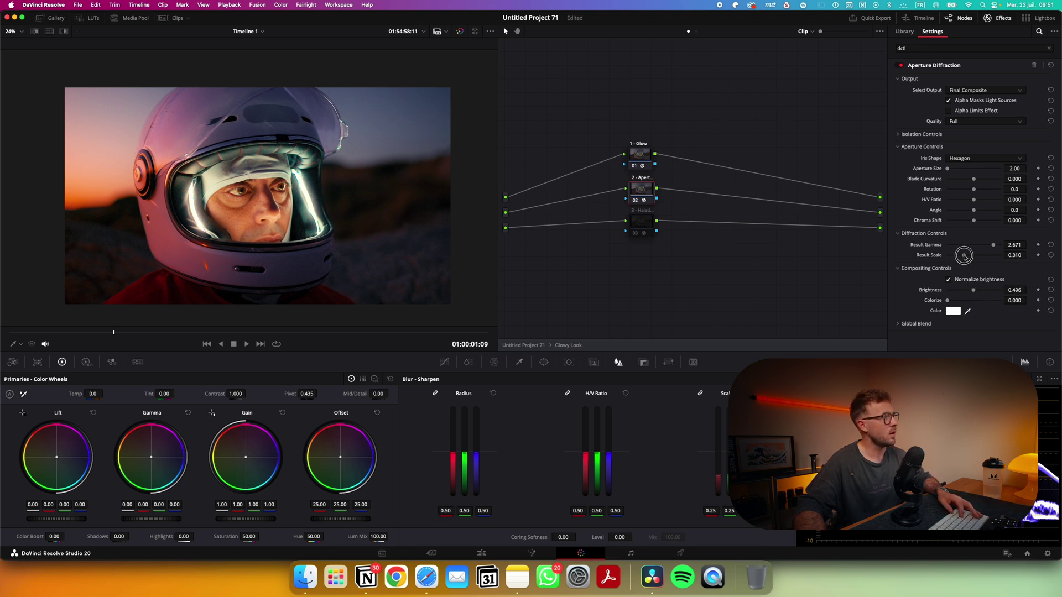
pyautogui.press('super+d')
pyautogui.press('super+d')
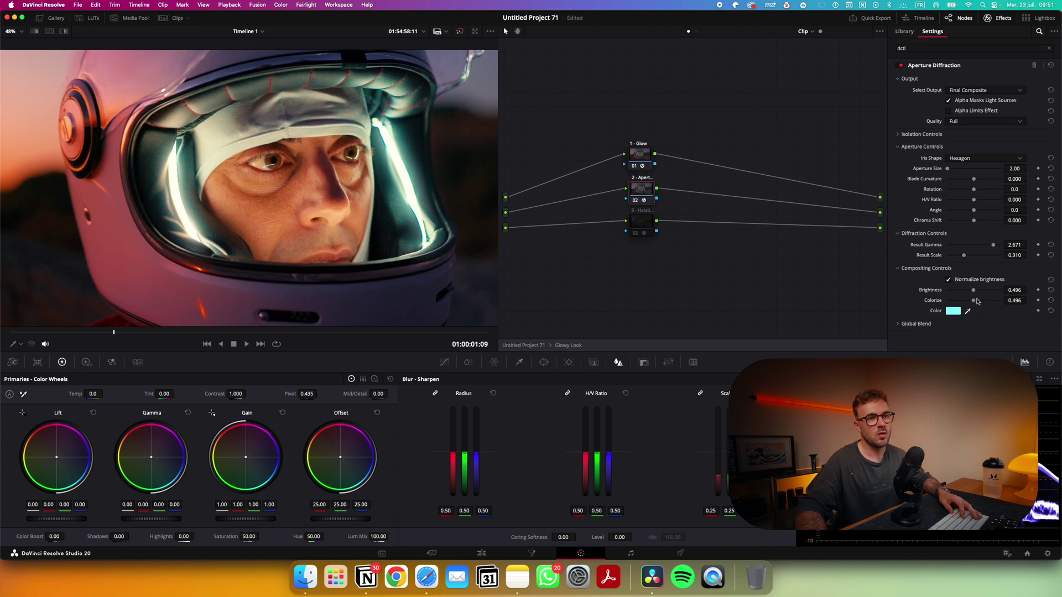
pyautogui.moveTo(974, 301); pyautogui.dragTo(912, 307)
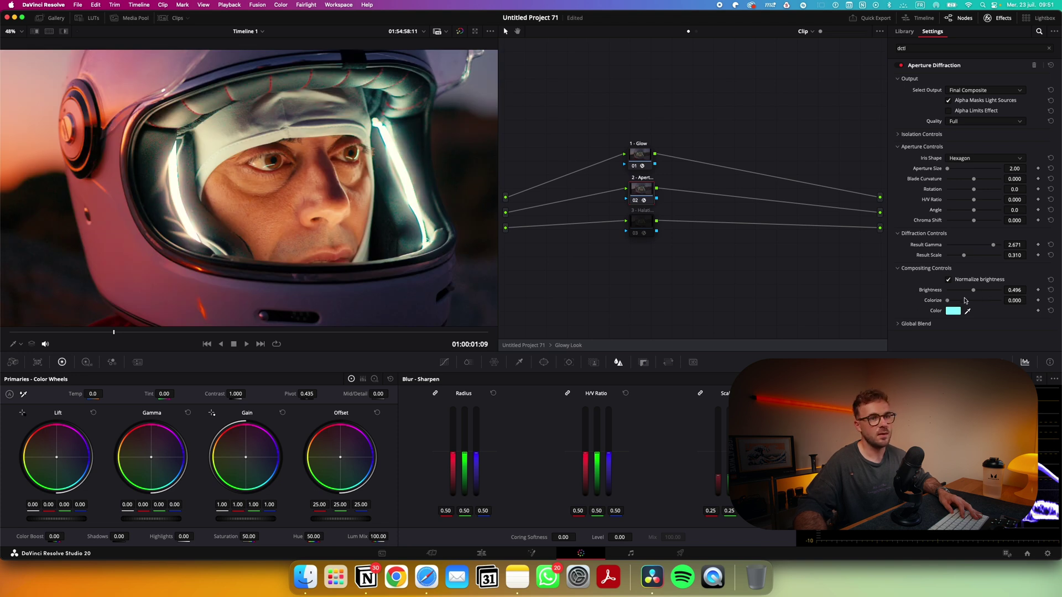
pyautogui.moveTo(974, 291)
pyautogui.mouseDown()
pyautogui.moveTo(955, 294)
pyautogui.moveTo(966, 293)
pyautogui.mouseUp()
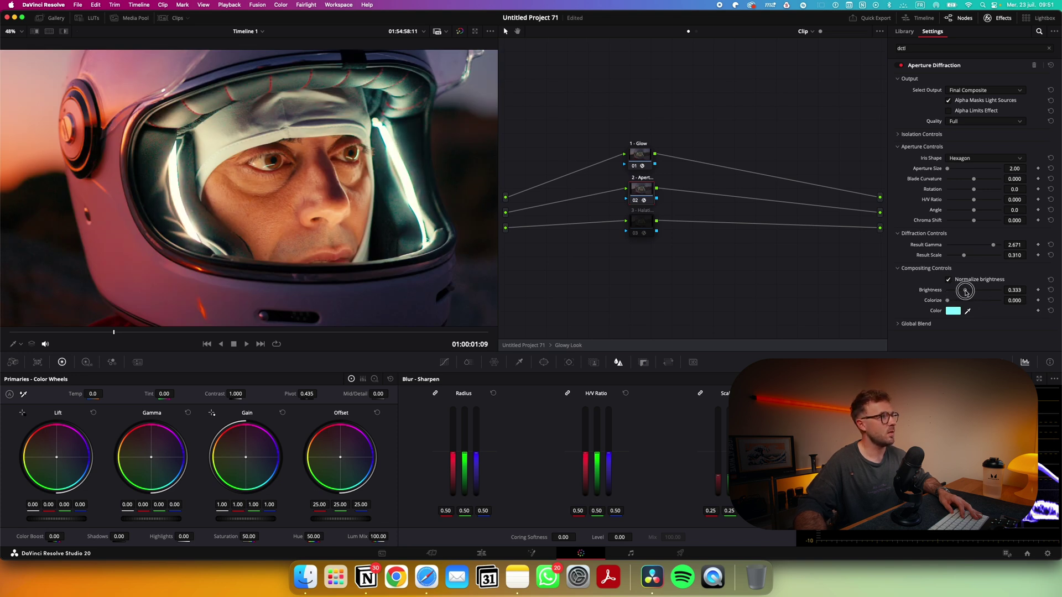
pyautogui.scroll(-3, 260, 202)
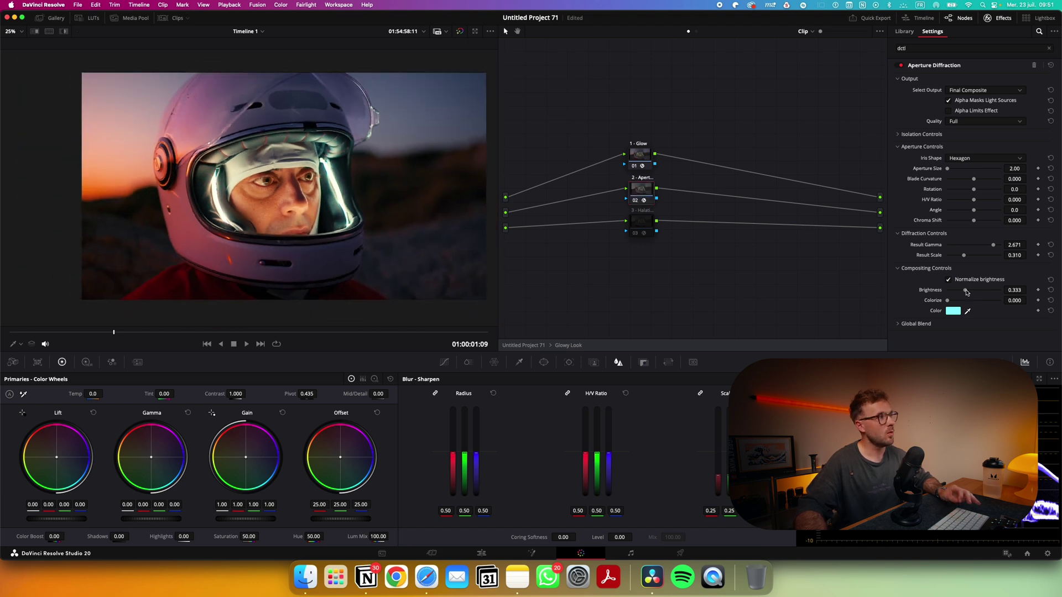
pyautogui.moveTo(968, 292); pyautogui.dragTo(974, 291)
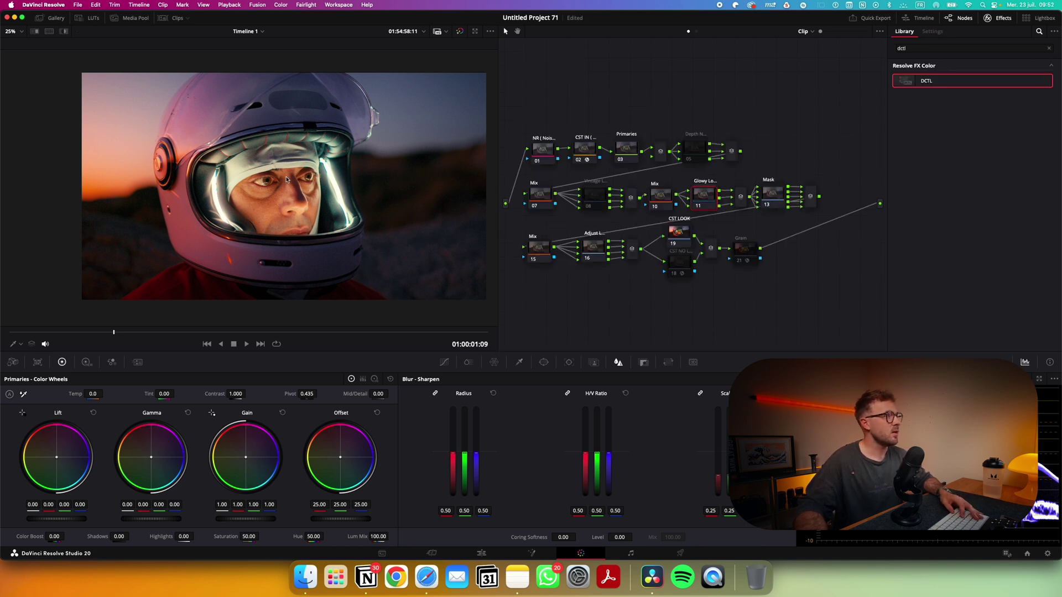
# Step: Compare the picture with the Glowy Look compound node disabled and enabled, checking the helmet lights and face
pyautogui.scroll(1, 313, 172)
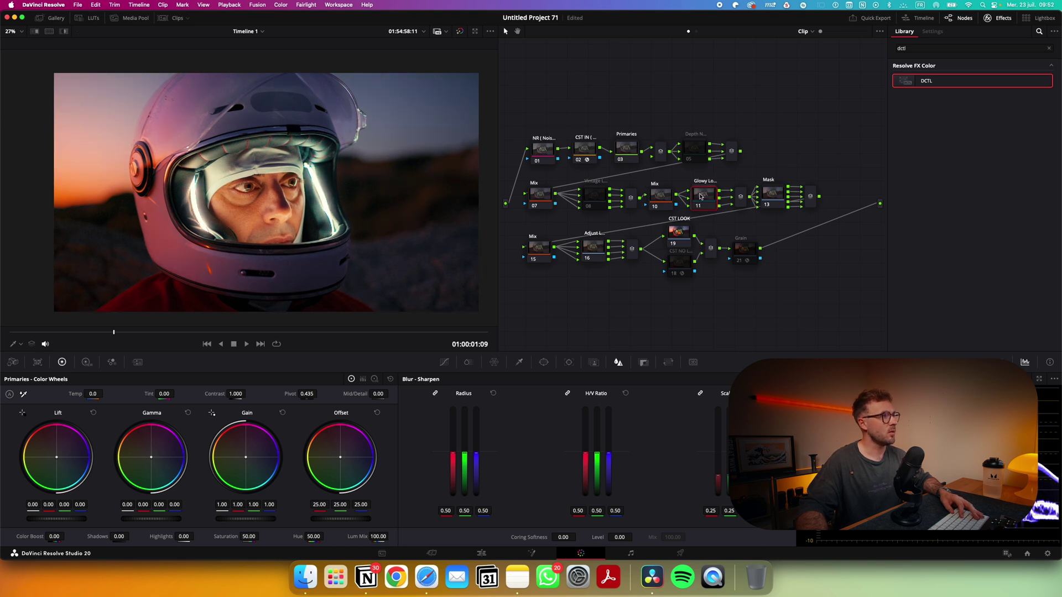
pyautogui.press('super+d')
pyautogui.press('super+d')
pyautogui.press('super+d')
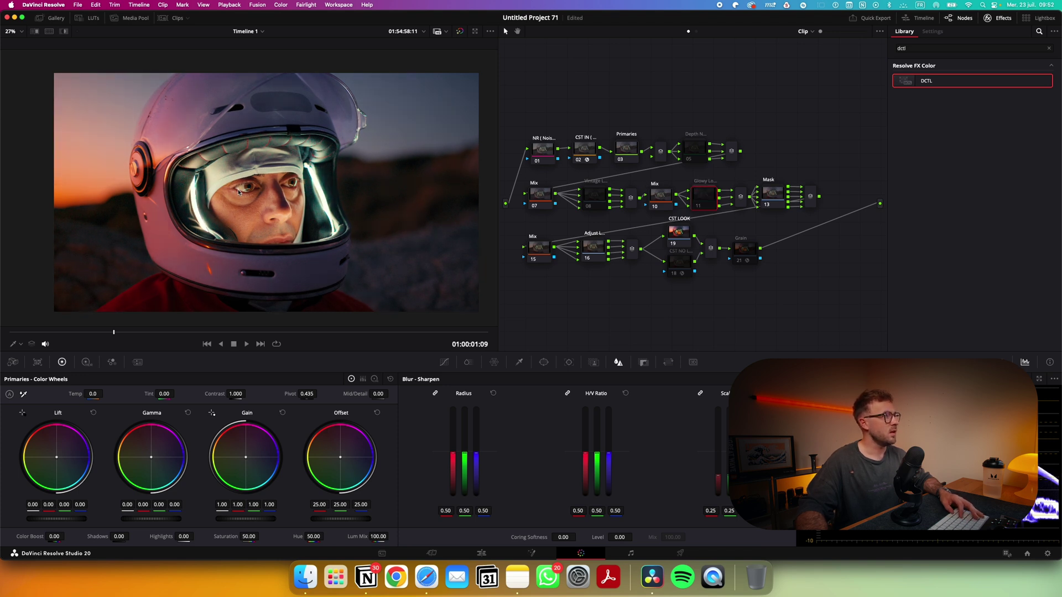
pyautogui.scroll(2, 238, 192)
pyautogui.press('super+d')
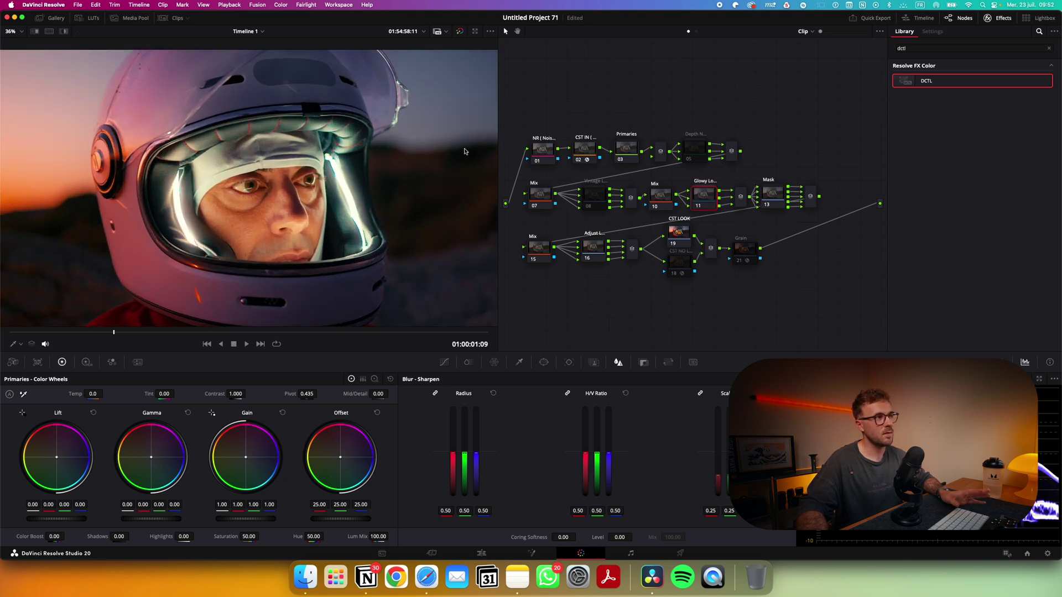
# Step: Search the effects library for "noise" with node 01 selected, and clear the search
pyautogui.doubleClick(897, 48)
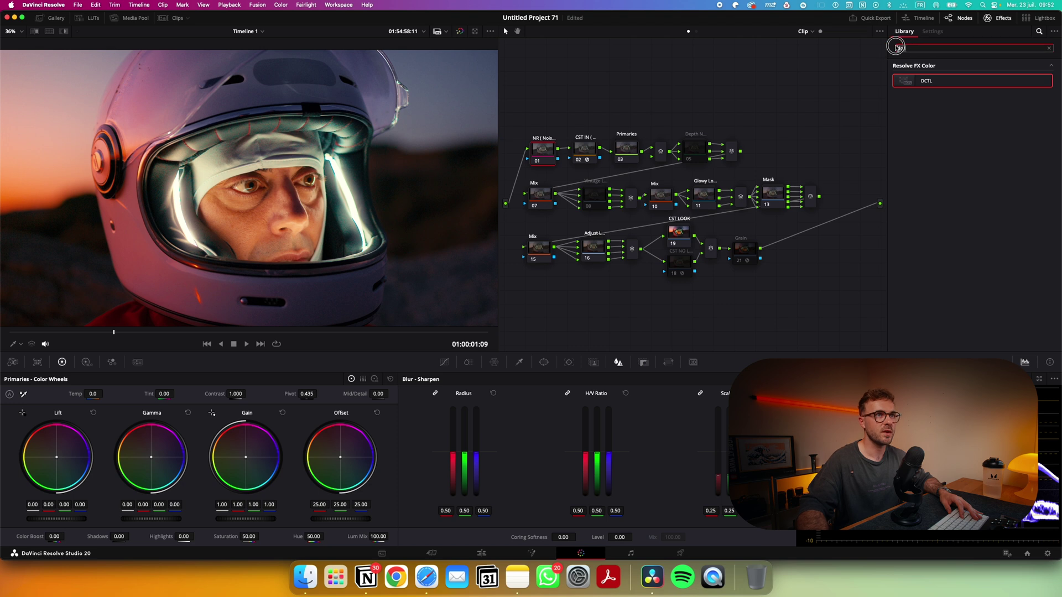
pyautogui.write('noise')
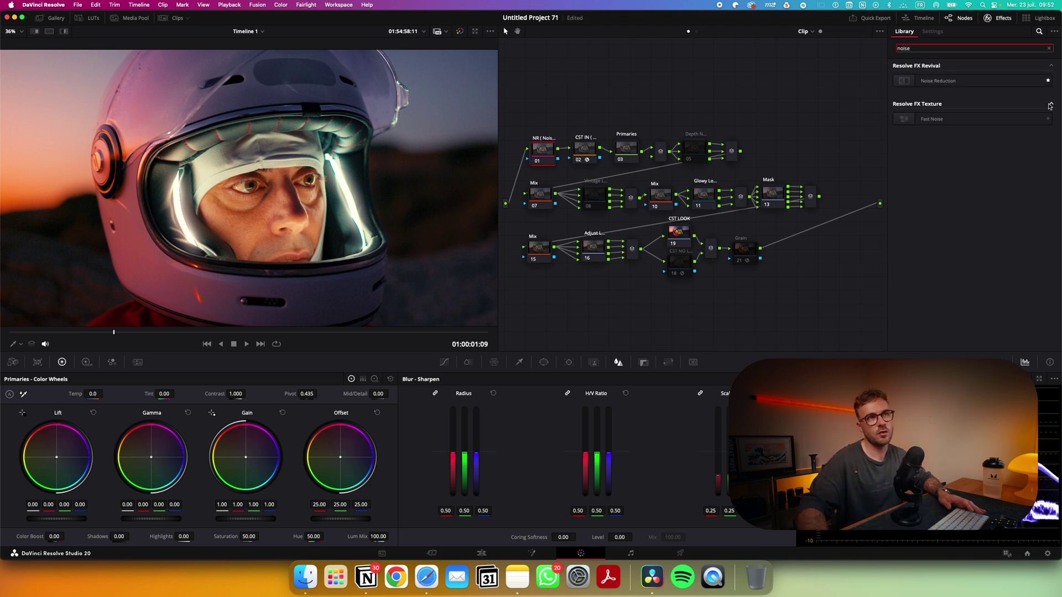
pyautogui.doubleClick(892, 48)
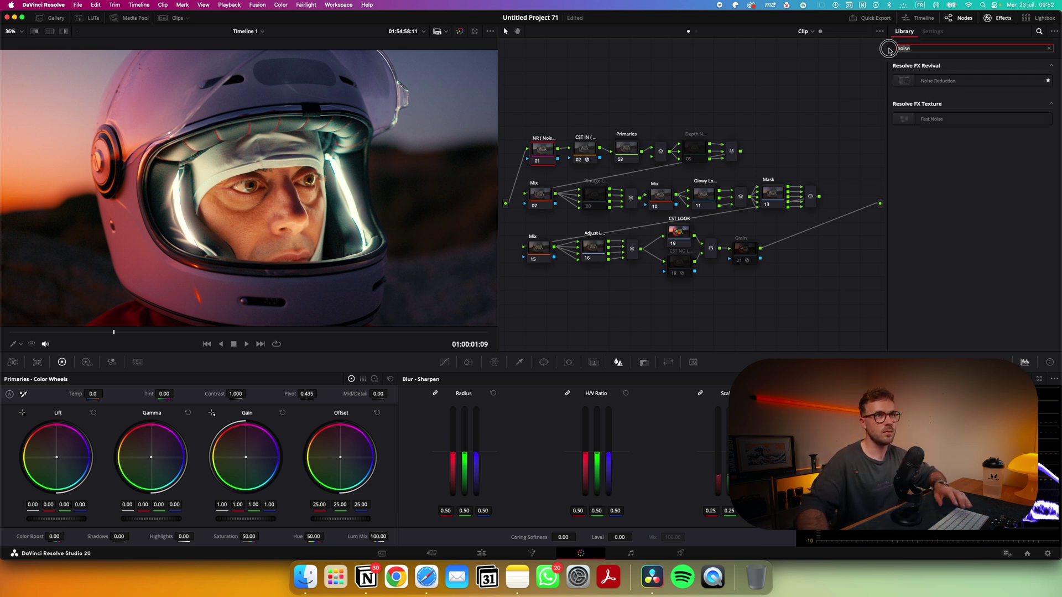
pyautogui.press('BackSpace')
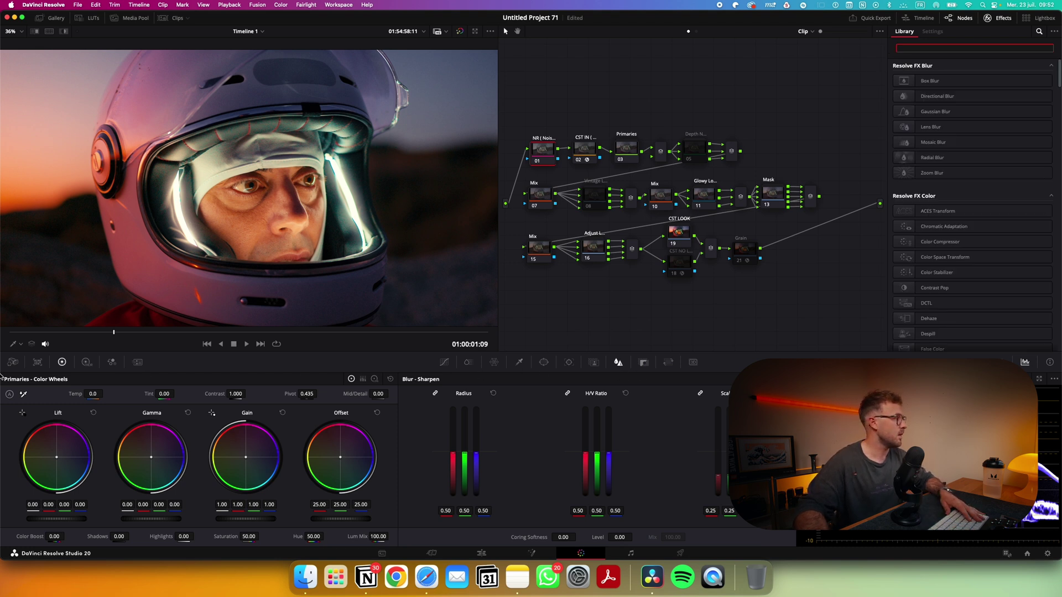
# Step: Set node 01's Spatial NR mode to AI UltraNR and analyze the clip's noise profile
pyautogui.click(136, 362)
pyautogui.click(6, 379)
pyautogui.click(210, 413)
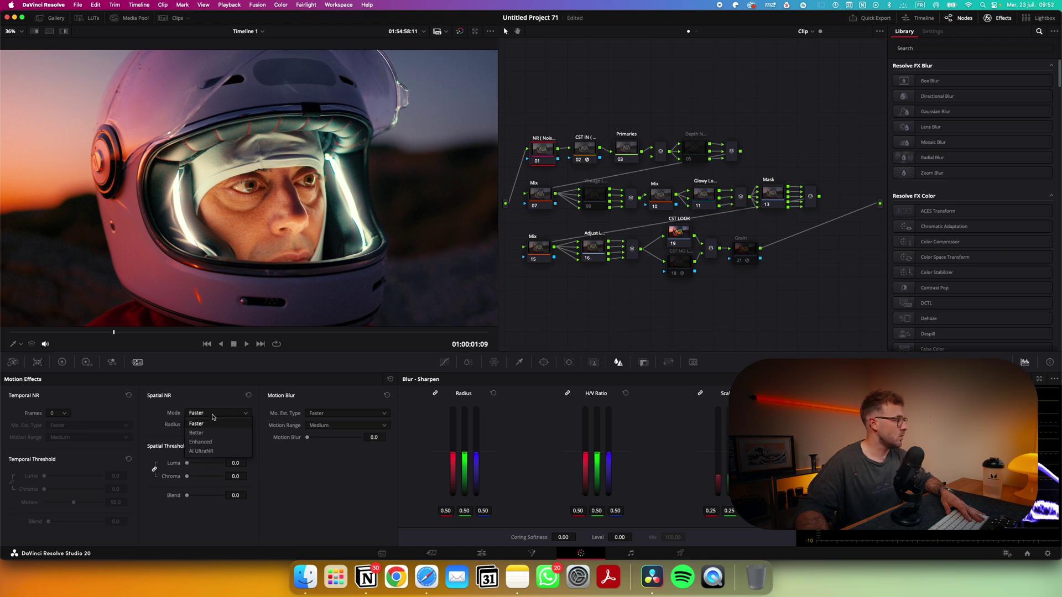
pyautogui.click(214, 450)
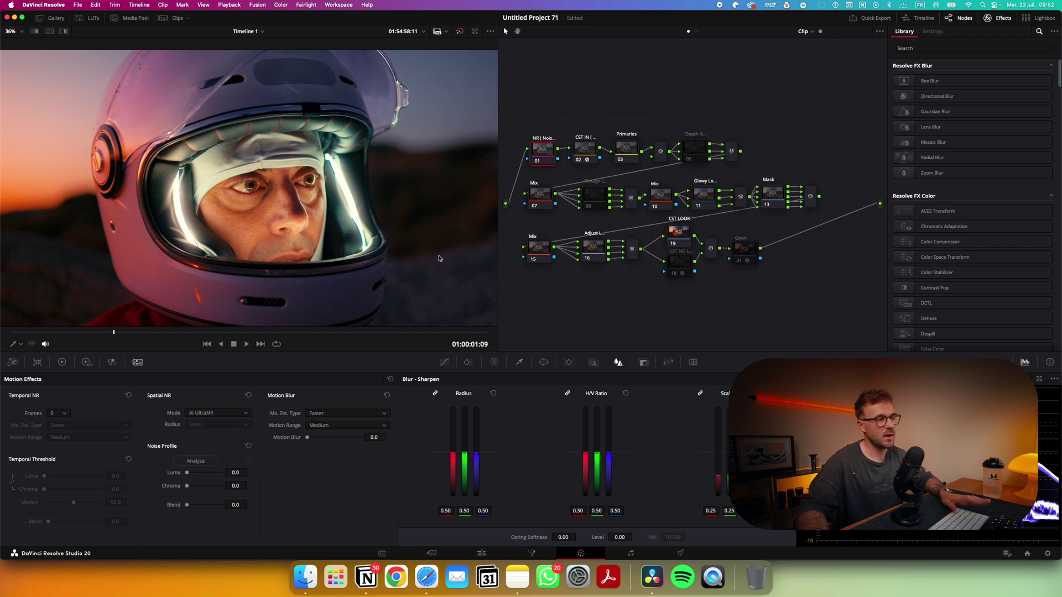
pyautogui.click(198, 461)
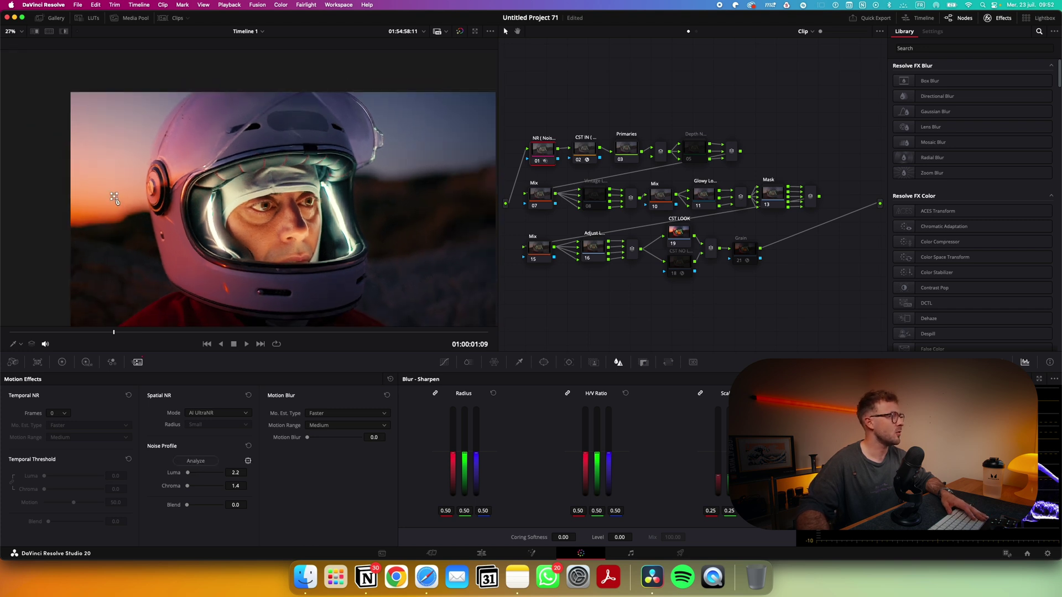
# Step: Try placing the noise sample box over the sky at the edge of the helmet's round side piece
pyautogui.scroll(5, 116, 200)
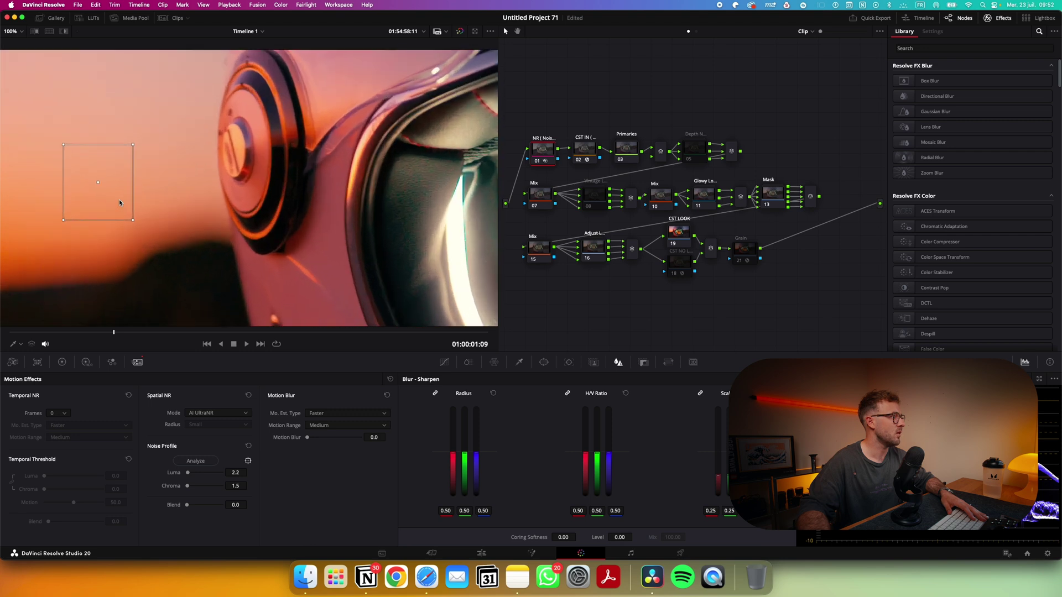
pyautogui.moveTo(98, 182); pyautogui.dragTo(204, 85)
pyautogui.moveTo(295, 159); pyautogui.dragTo(279, 343)
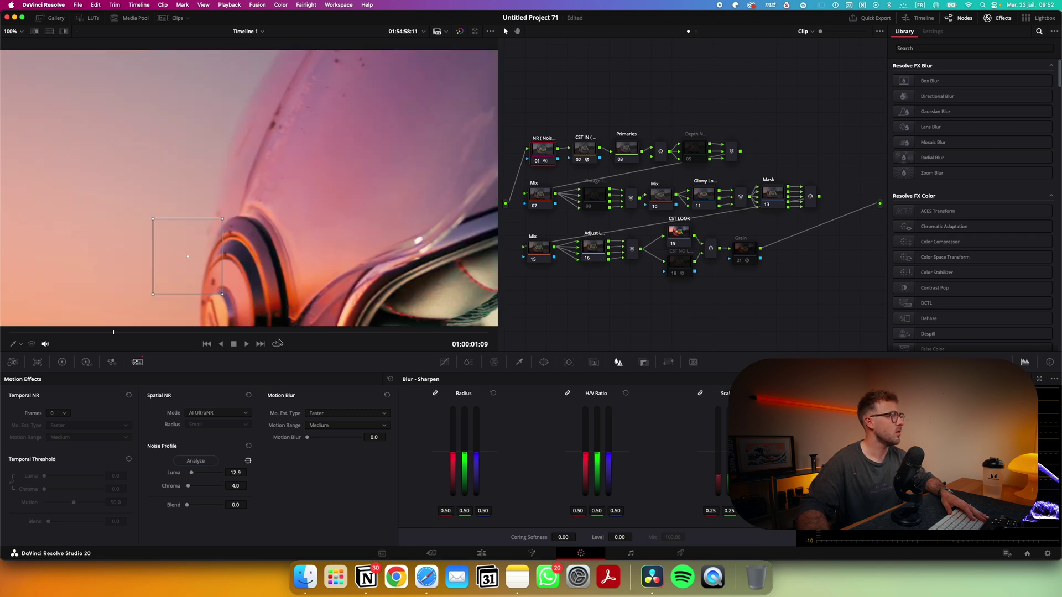
pyautogui.moveTo(365, 196); pyautogui.dragTo(177, 83)
pyautogui.moveTo(311, 198); pyautogui.dragTo(344, 85)
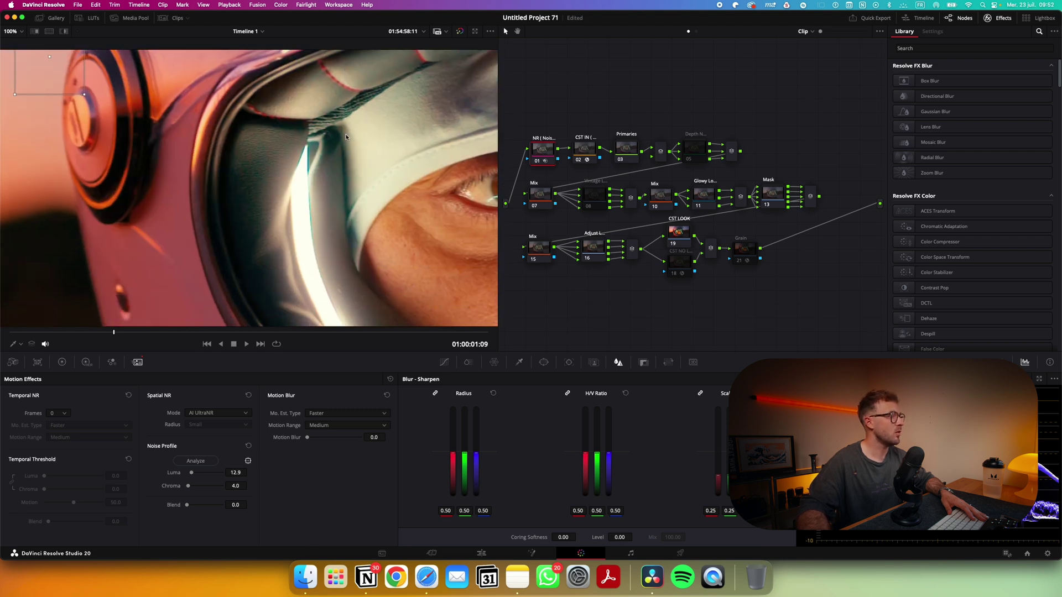
pyautogui.scroll(-2, 347, 213)
pyautogui.scroll(-5, 348, 213)
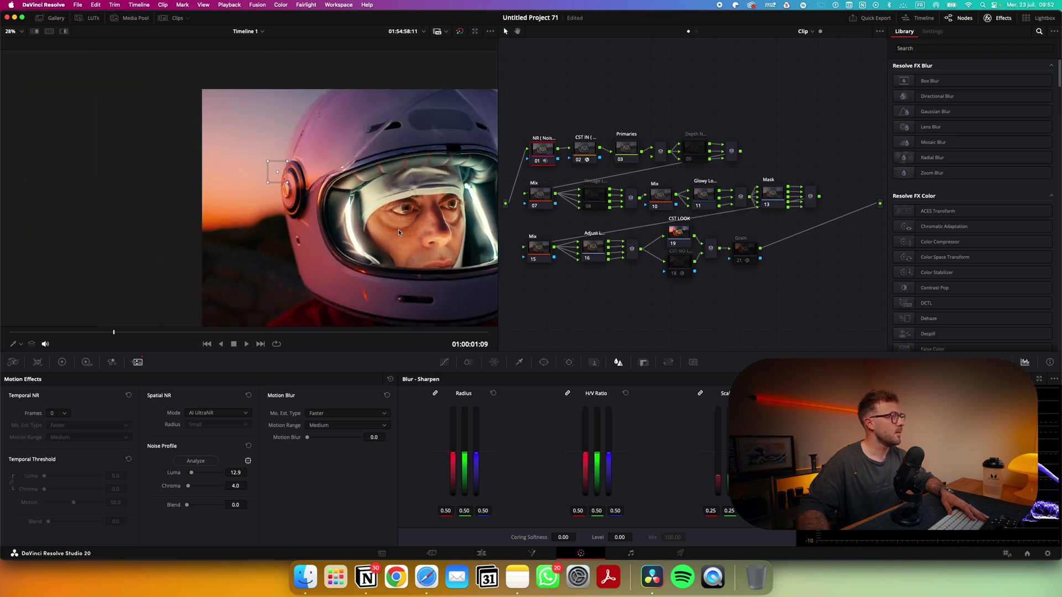
# Step: Move the noise sample box onto the dark rocky background beside the helmet and enlarge it
pyautogui.moveTo(266, 187); pyautogui.dragTo(230, 193)
pyautogui.moveTo(117, 141); pyautogui.dragTo(407, 248)
pyautogui.scroll(6, 409, 249)
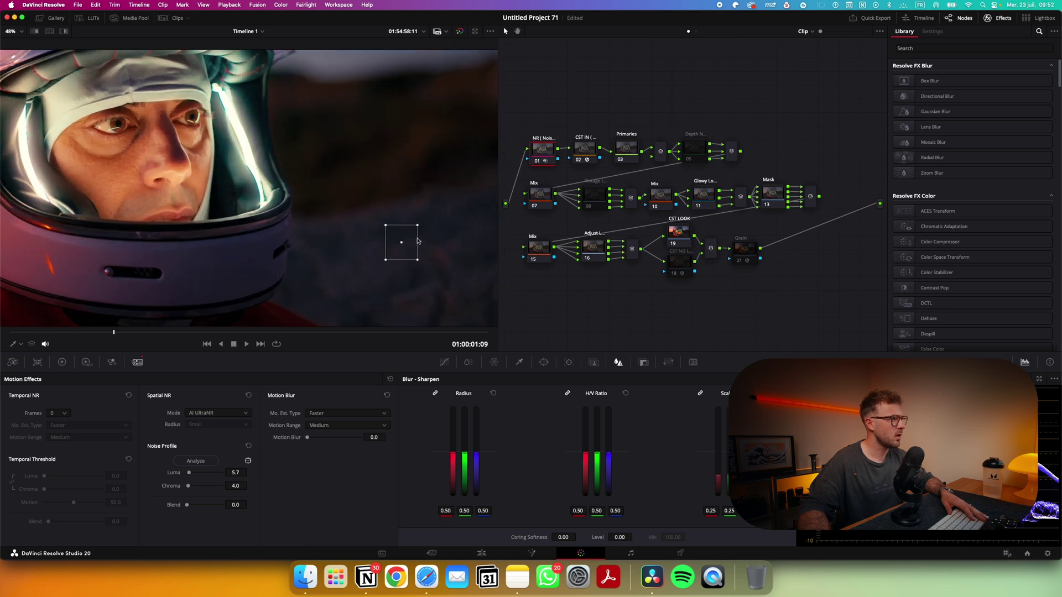
pyautogui.moveTo(397, 212); pyautogui.dragTo(343, 214)
pyautogui.scroll(-4, 171, 192)
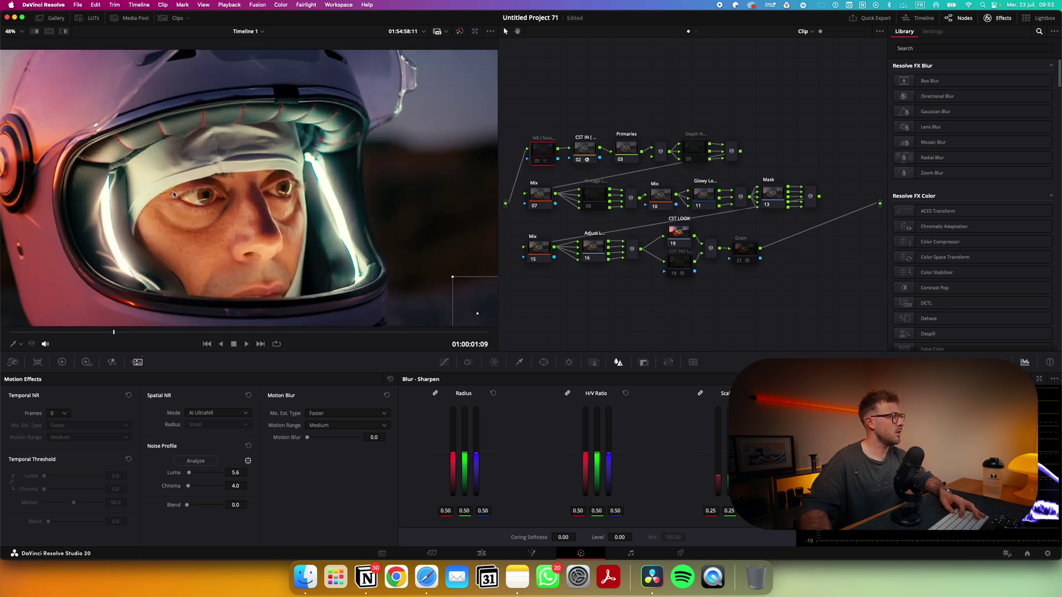
# Step: Compare the face and dark background up close with node 01's noise reduction disabled and enabled
pyautogui.scroll(-1, 392, 233)
pyautogui.scroll(4, 393, 235)
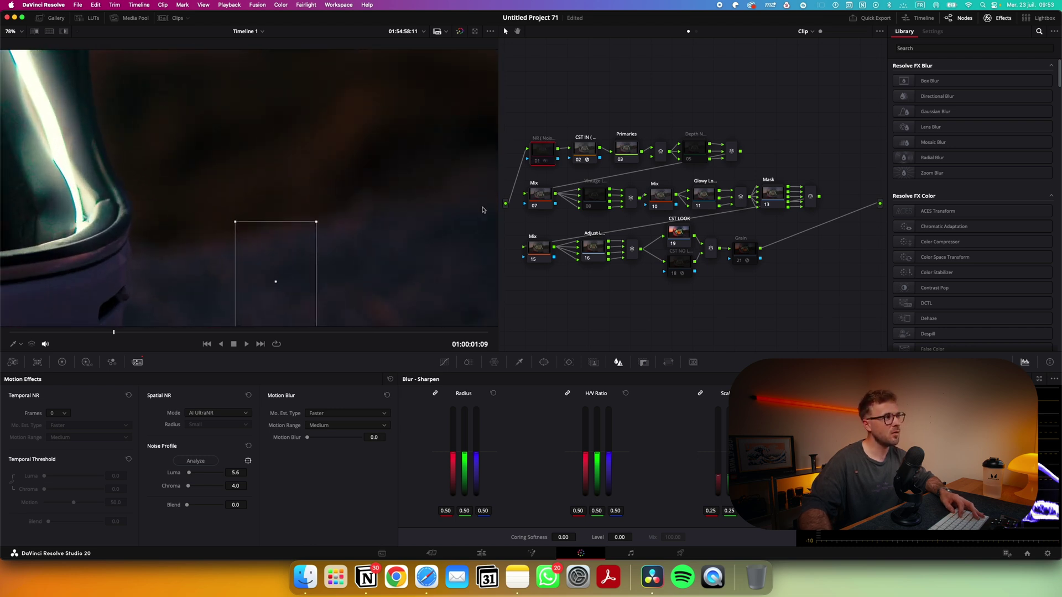
pyautogui.moveTo(379, 275); pyautogui.dragTo(364, 181)
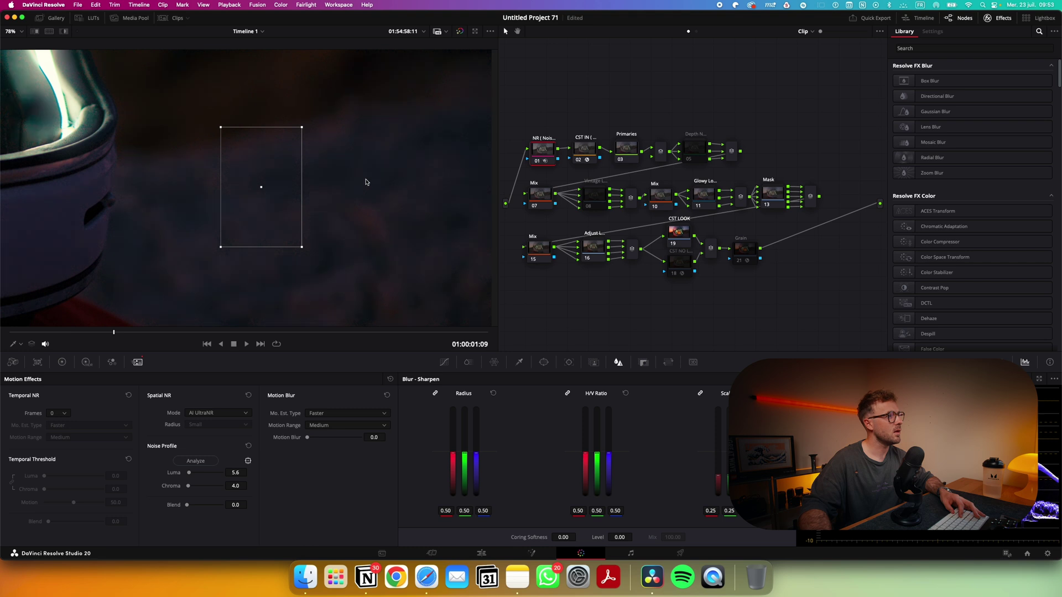
pyautogui.scroll(-5, 365, 181)
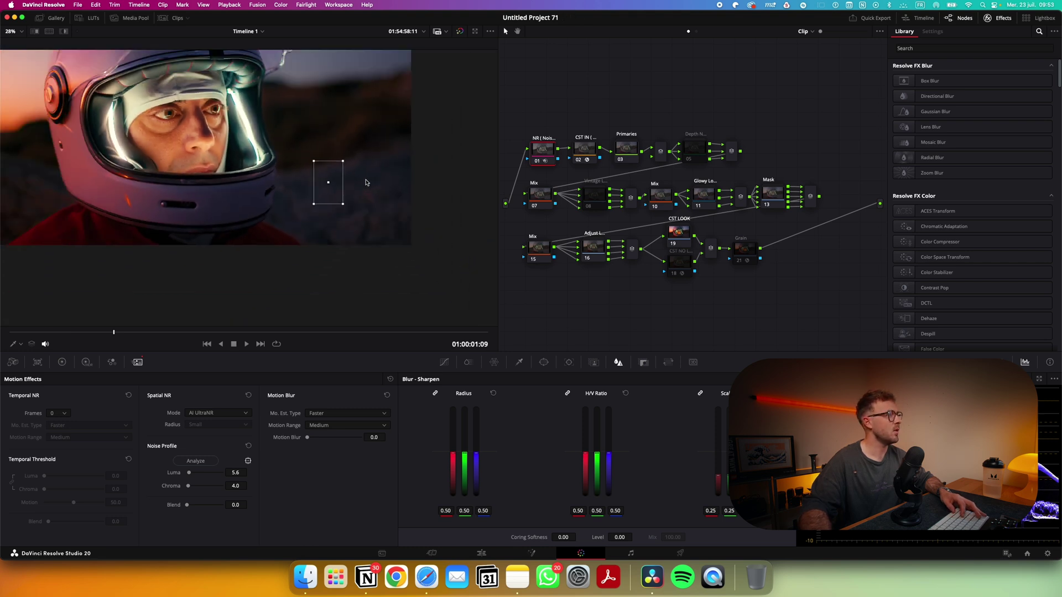
pyautogui.moveTo(271, 153); pyautogui.dragTo(275, 207)
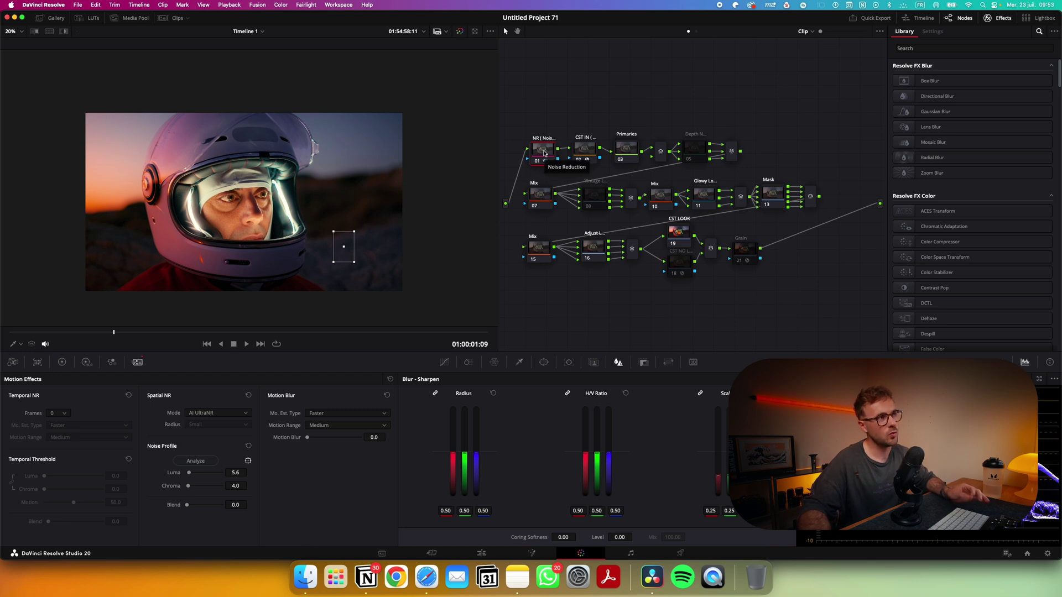
# Step: Turn on node caching for the noise reduction node and set the Render Cache to User
pyautogui.rightClick(544, 153)
pyautogui.moveTo(585, 234)
pyautogui.click(658, 243)
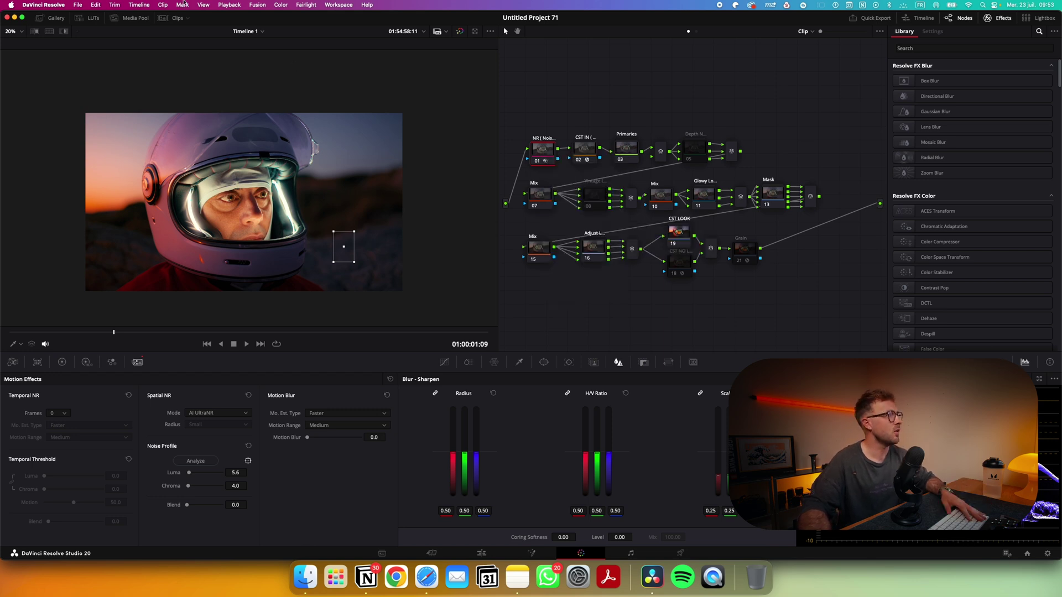
pyautogui.click(232, 6)
pyautogui.moveTo(301, 54)
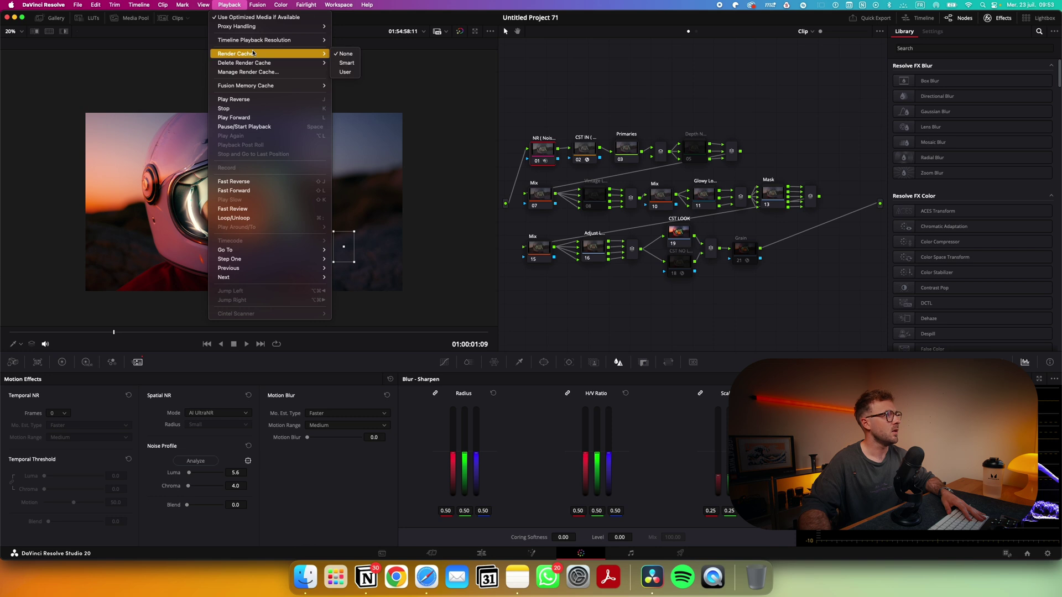
pyautogui.click(347, 72)
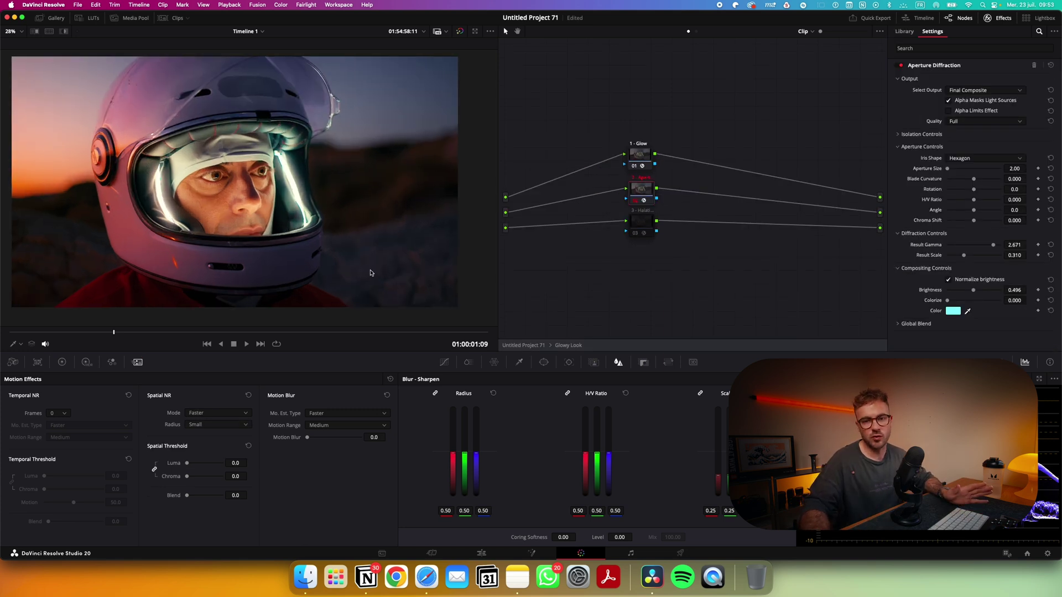
# Step: Rename node 03 inside the Adjust Look compound node as Curve
pyautogui.click(520, 344)
pyautogui.scroll(-1, 288, 232)
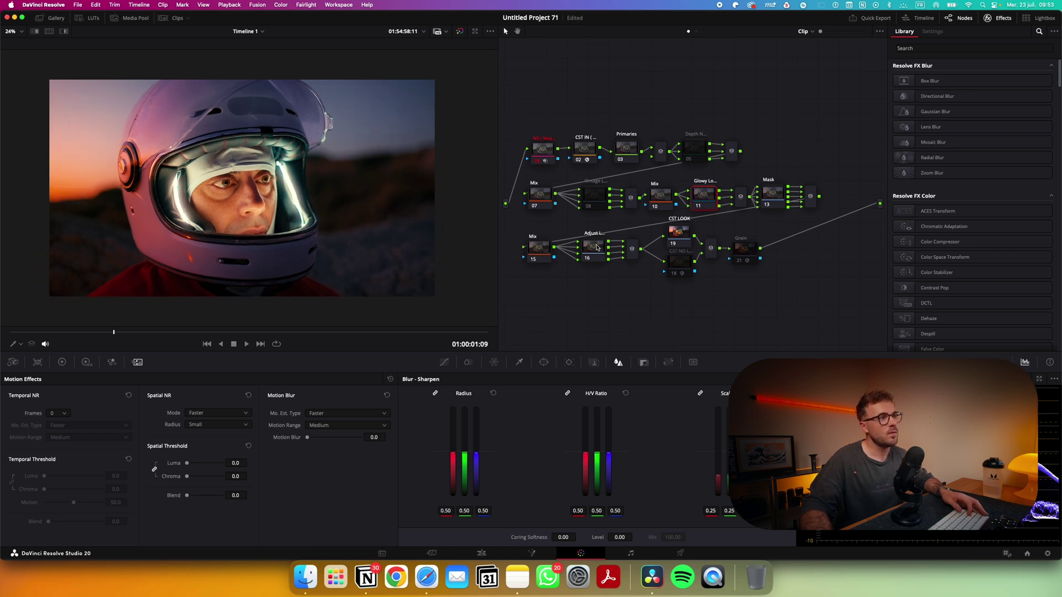
pyautogui.doubleClick(598, 248)
pyautogui.rightClick(597, 241)
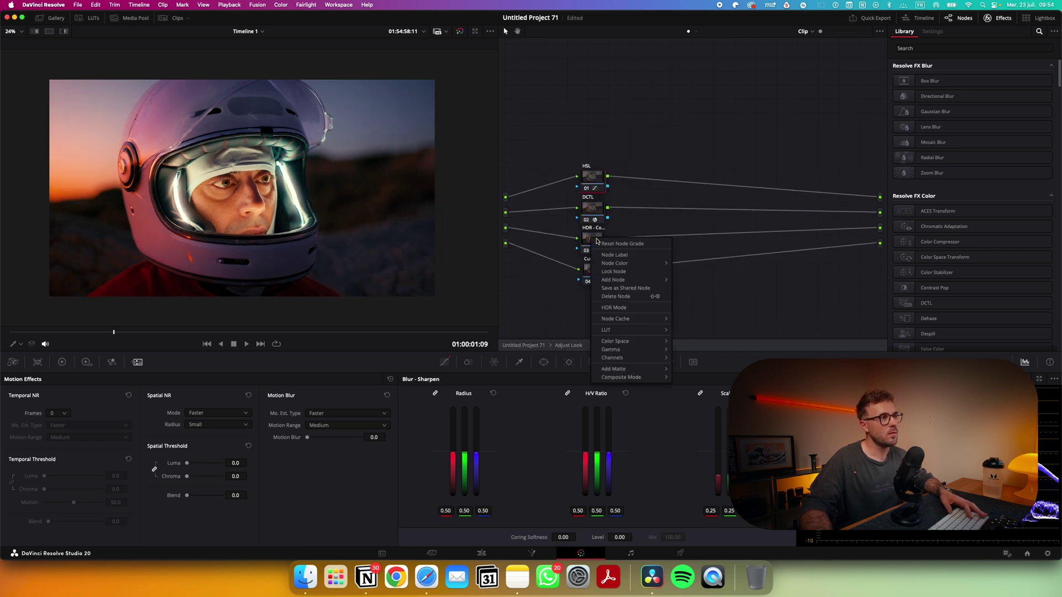
pyautogui.click(613, 255)
pyautogui.write('Curve')
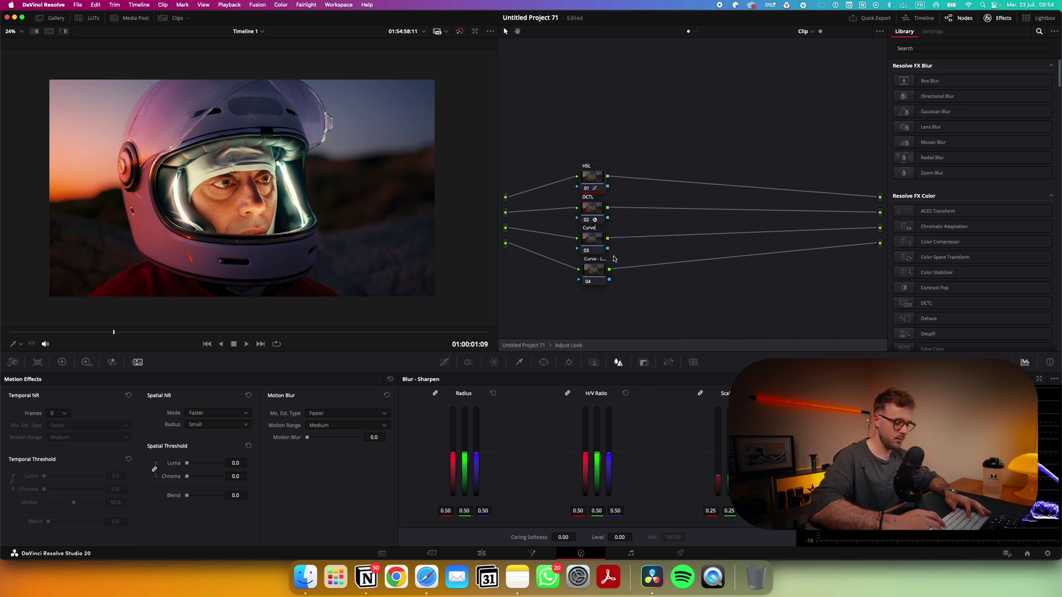
pyautogui.press('Return')
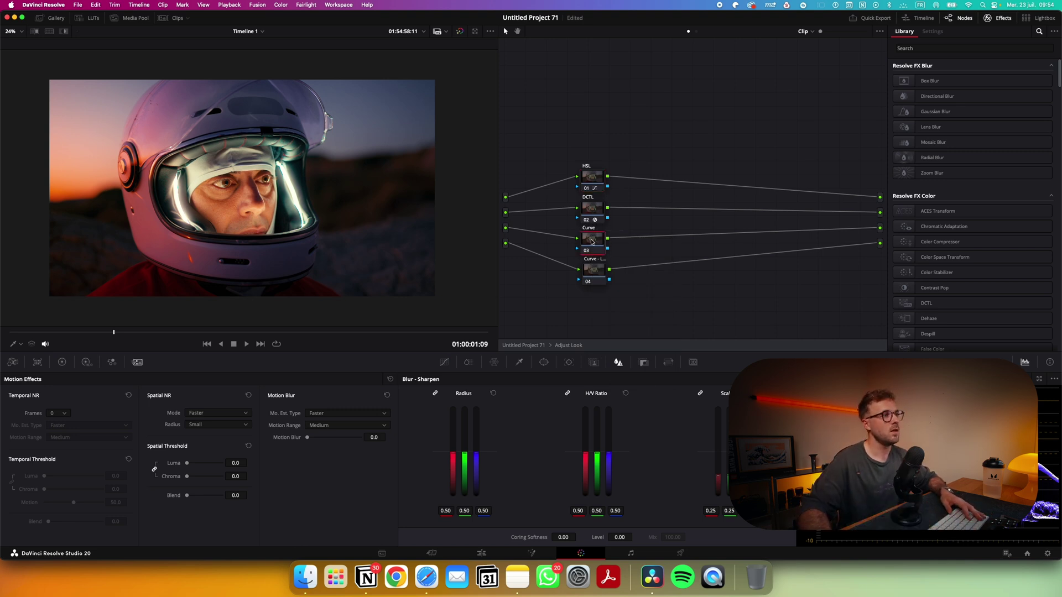
# Step: Delete node 04 below the Curve node and bring up the Custom curves for the Curve node
pyautogui.press('Delete')
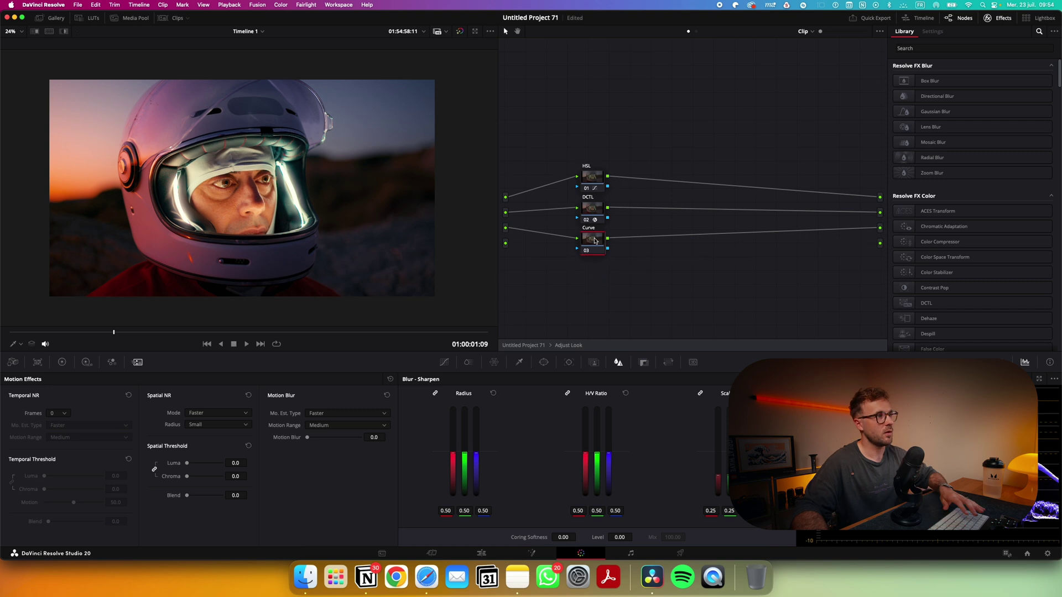
pyautogui.click(439, 365)
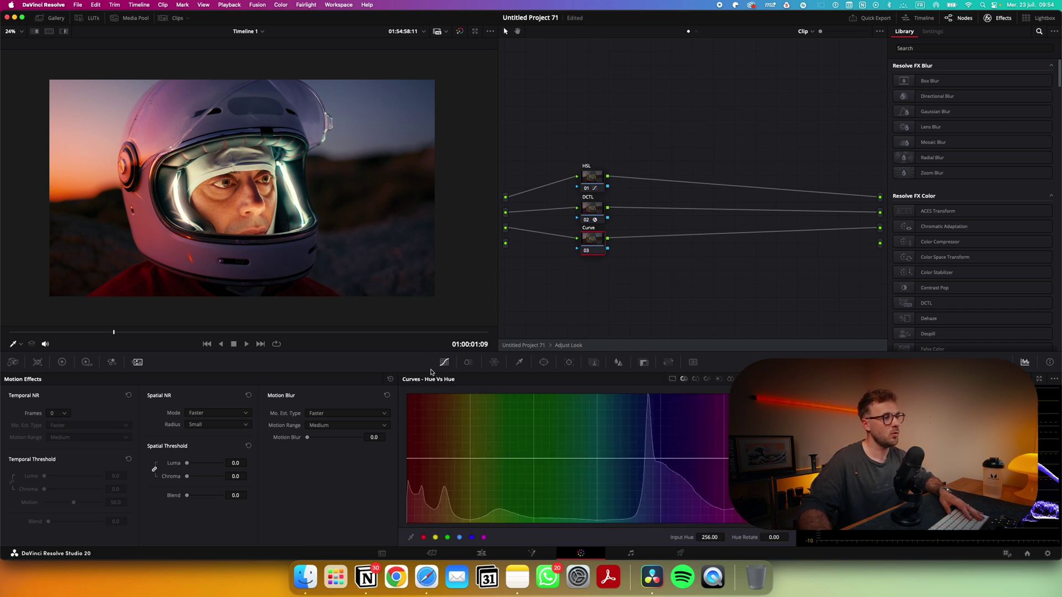
pyautogui.click(672, 380)
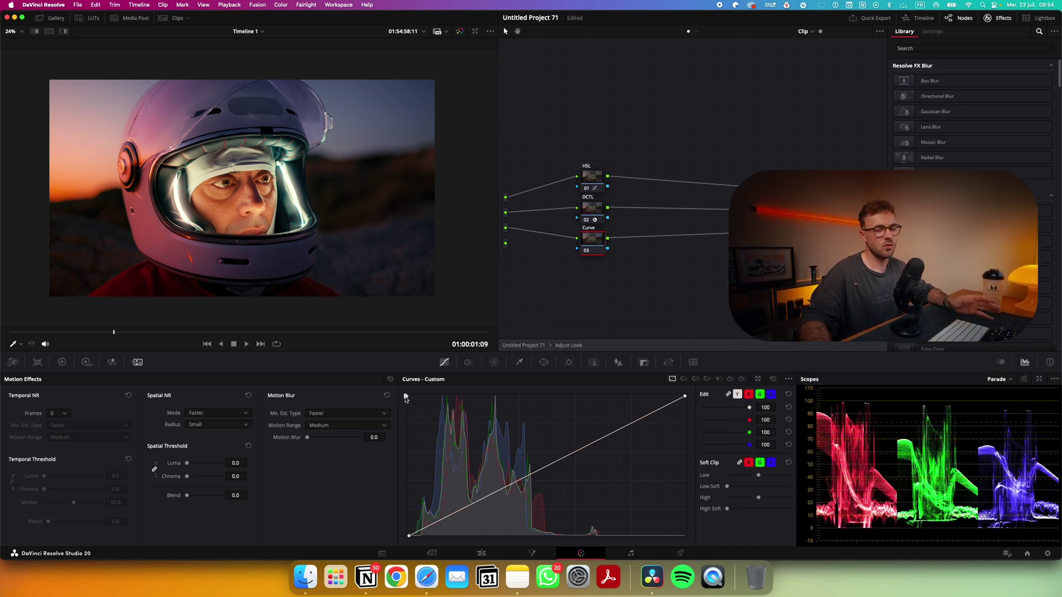
# Step: Try lowering the output ceiling of the Curve node's custom curve, restore it, and reopen the Adjust Look compound node
pyautogui.moveTo(406, 398); pyautogui.dragTo(410, 420)
pyautogui.moveTo(411, 419); pyautogui.dragTo(407, 396)
pyautogui.doubleClick(511, 346)
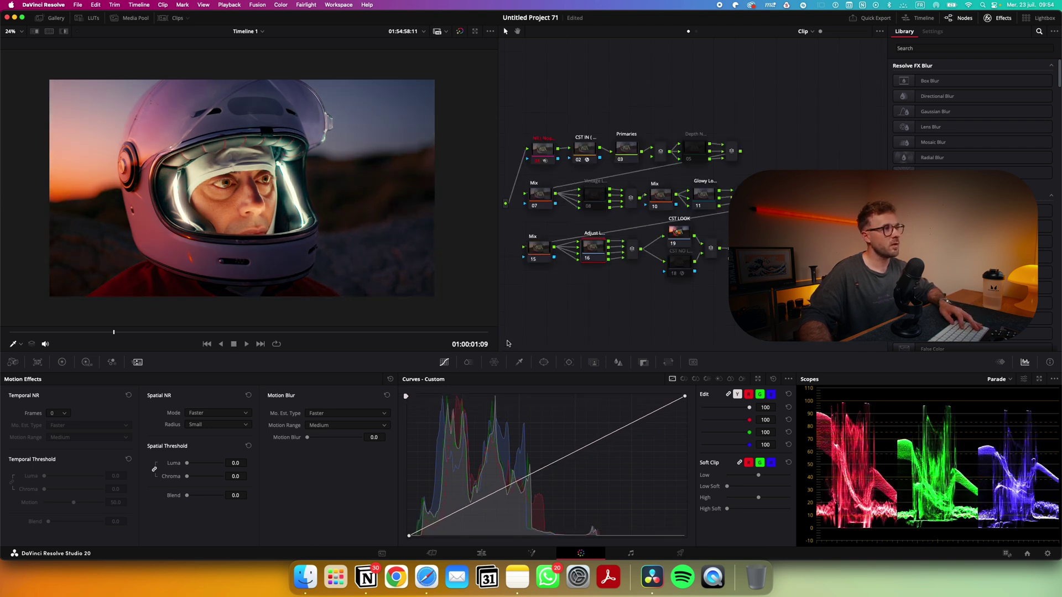
pyautogui.press('super+d')
pyautogui.doubleClick(595, 251)
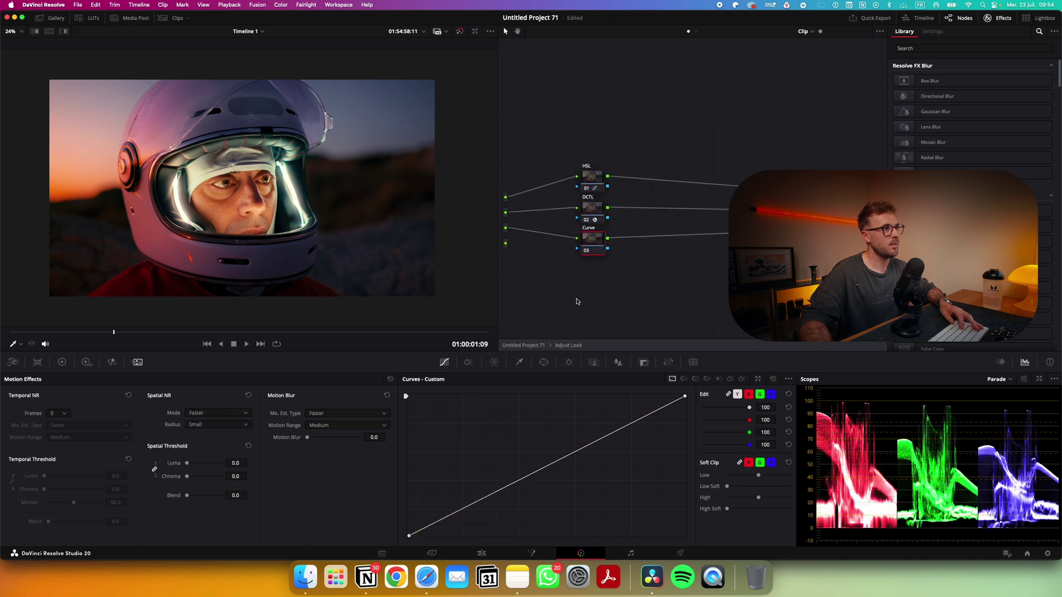
# Step: Try narrowing the Curve node's output range slightly and raise the soft clip's Low Soft amount
pyautogui.moveTo(405, 396)
pyautogui.mouseDown()
pyautogui.moveTo(405, 410)
pyautogui.moveTo(406, 397)
pyautogui.mouseUp()
pyautogui.click(406, 396)
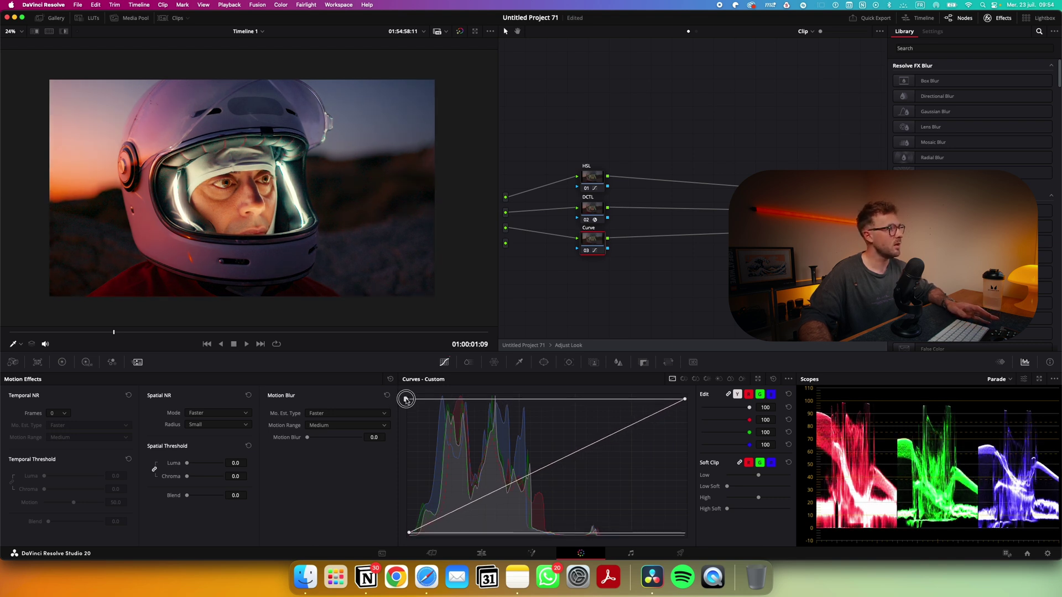
pyautogui.moveTo(728, 487); pyautogui.dragTo(753, 486)
pyautogui.rightClick(406, 399)
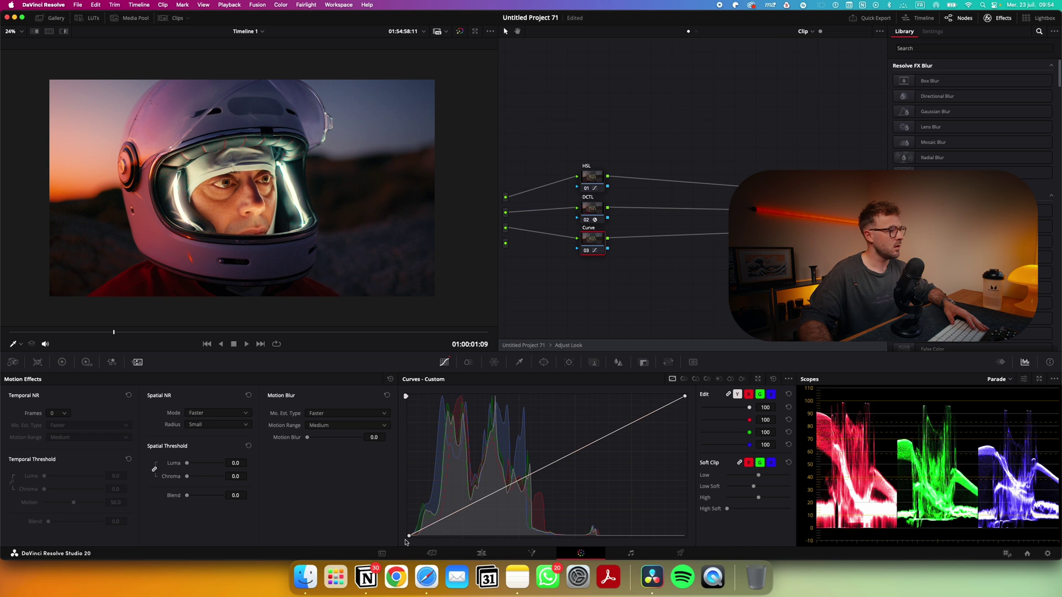
# Step: Nudge the custom curve's black and white points inward, trim its output ceiling slightly, and compare the Curve node off and on
pyautogui.moveTo(409, 537); pyautogui.dragTo(412, 536)
pyautogui.click(407, 398)
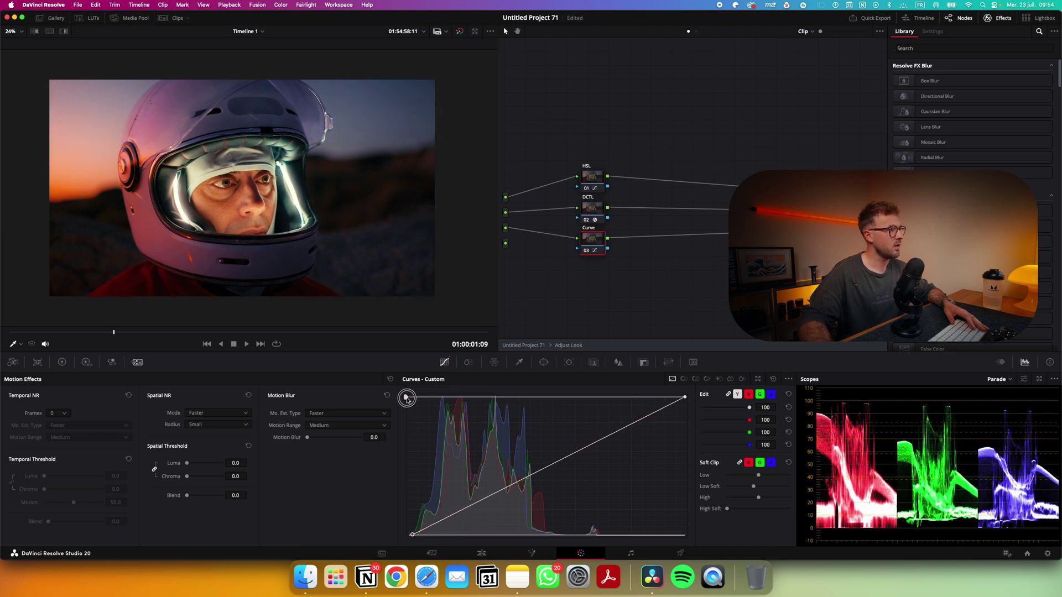
pyautogui.moveTo(534, 474); pyautogui.dragTo(532, 472)
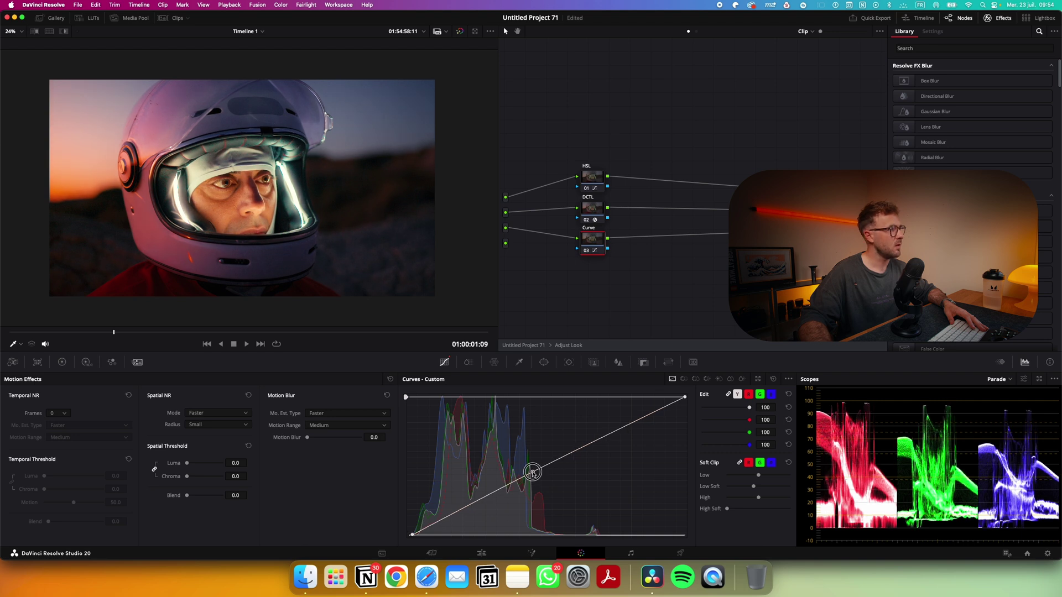
pyautogui.moveTo(685, 398)
pyautogui.mouseDown()
pyautogui.moveTo(683, 427)
pyautogui.moveTo(679, 397)
pyautogui.moveTo(643, 398)
pyautogui.moveTo(668, 400)
pyautogui.mouseUp()
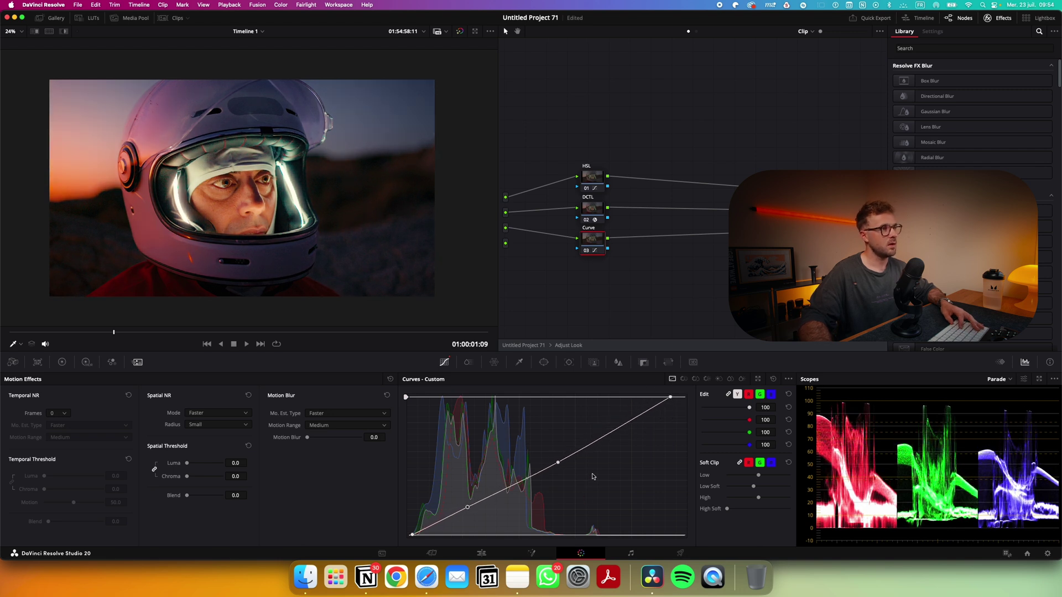
pyautogui.press('super+d')
pyautogui.press('super+d')
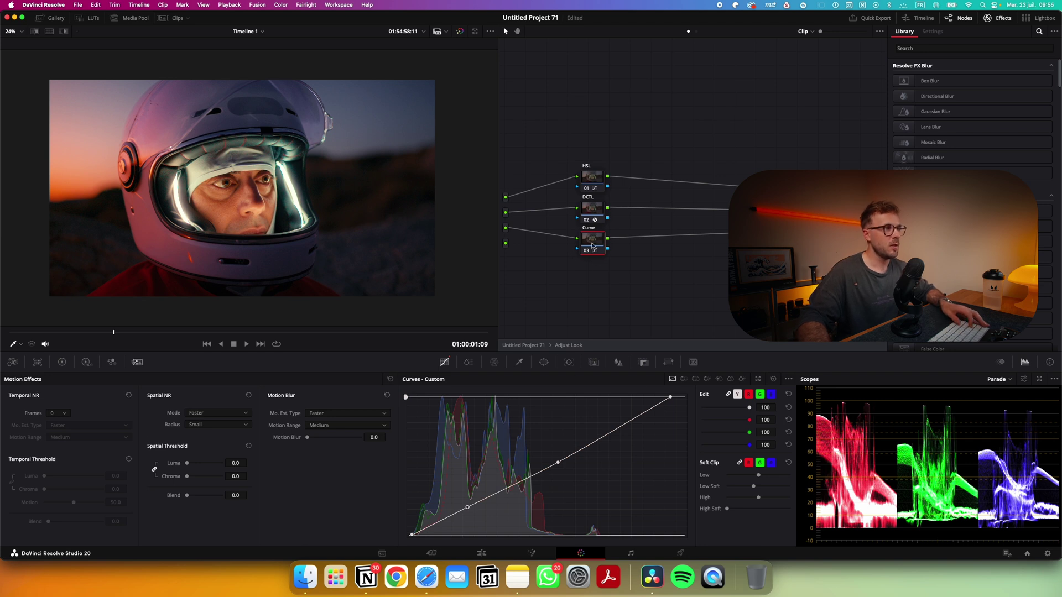
# Step: Add a serial node after the Curve node and label it Curve look
pyautogui.hotkey('alt', 's')
pyautogui.rightClick(632, 242)
pyautogui.click(676, 256)
pyautogui.write('Curve look')
pyautogui.press('Return')
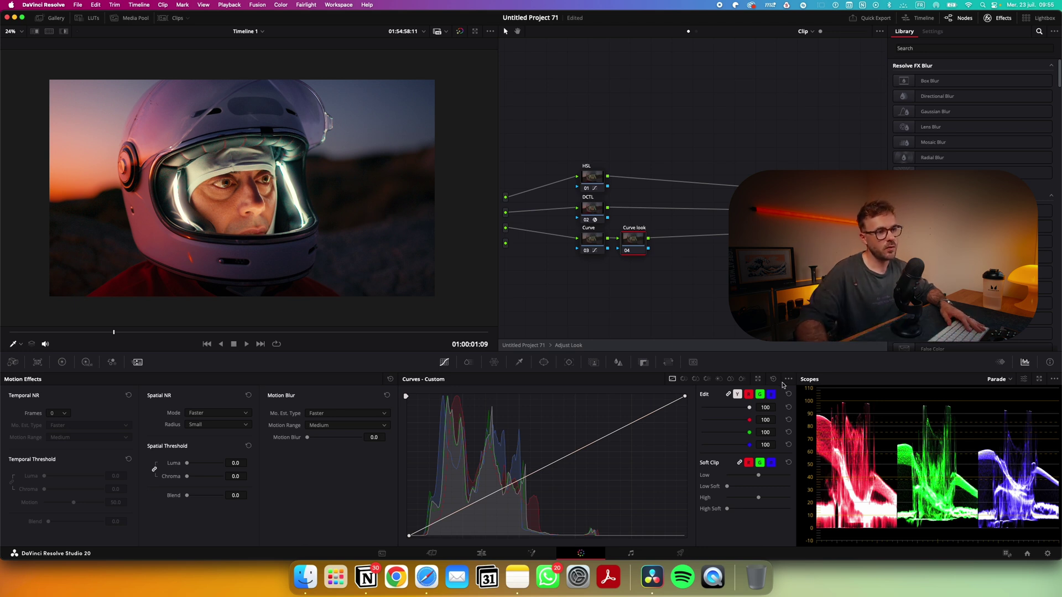
# Step: Enable Editable Splines and add default anchors to the Curve look node's custom curve
pyautogui.click(788, 380)
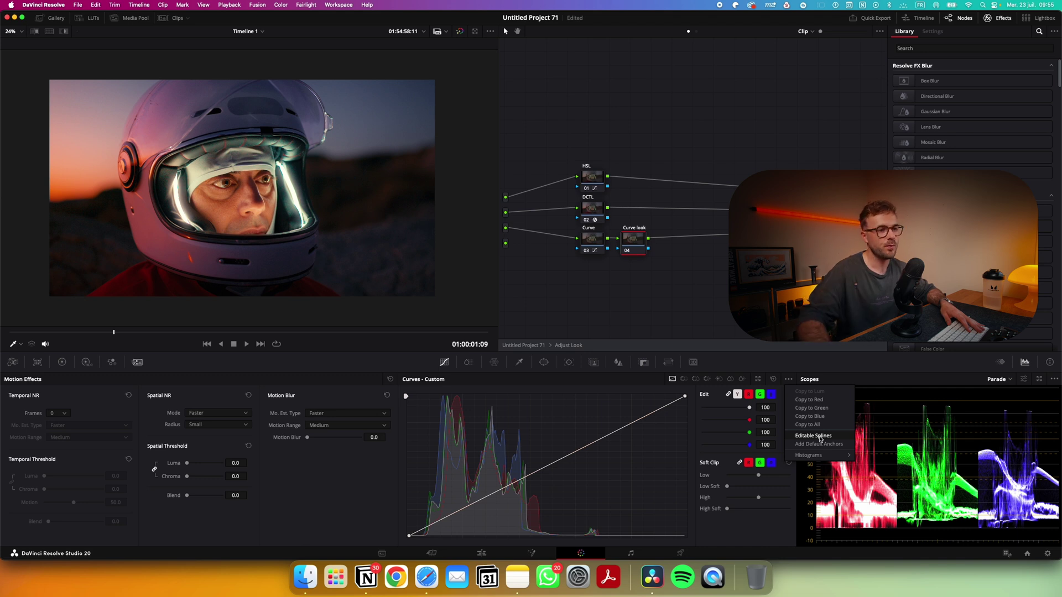
pyautogui.click(819, 437)
pyautogui.click(789, 380)
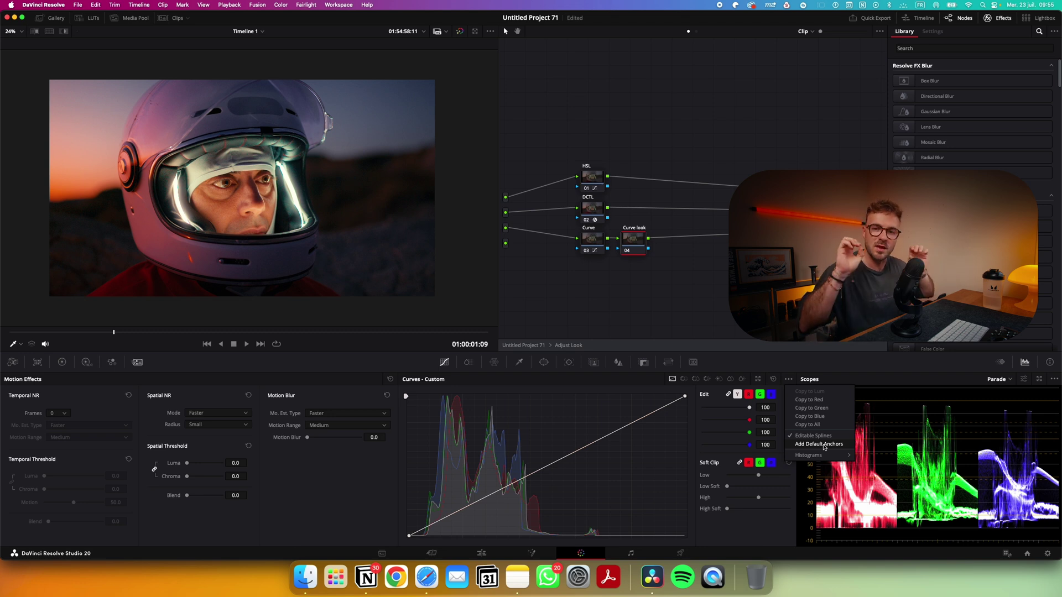
pyautogui.click(824, 445)
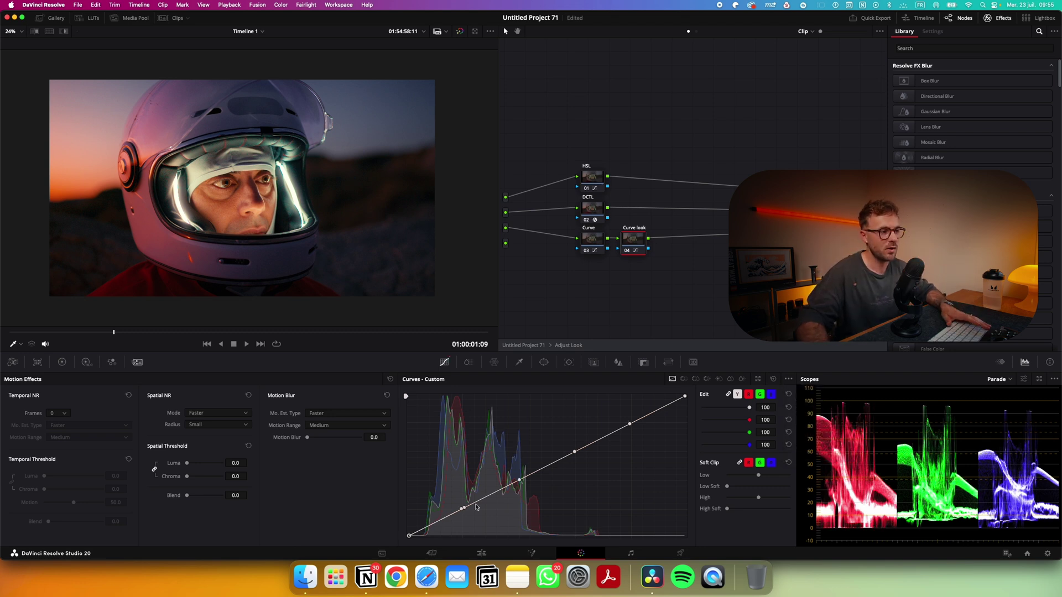
# Step: Isolate the red channel of the Curve look node's curve and shift its lower-midtone anchor slightly down the curve
pyautogui.click(748, 395)
pyautogui.click(748, 394)
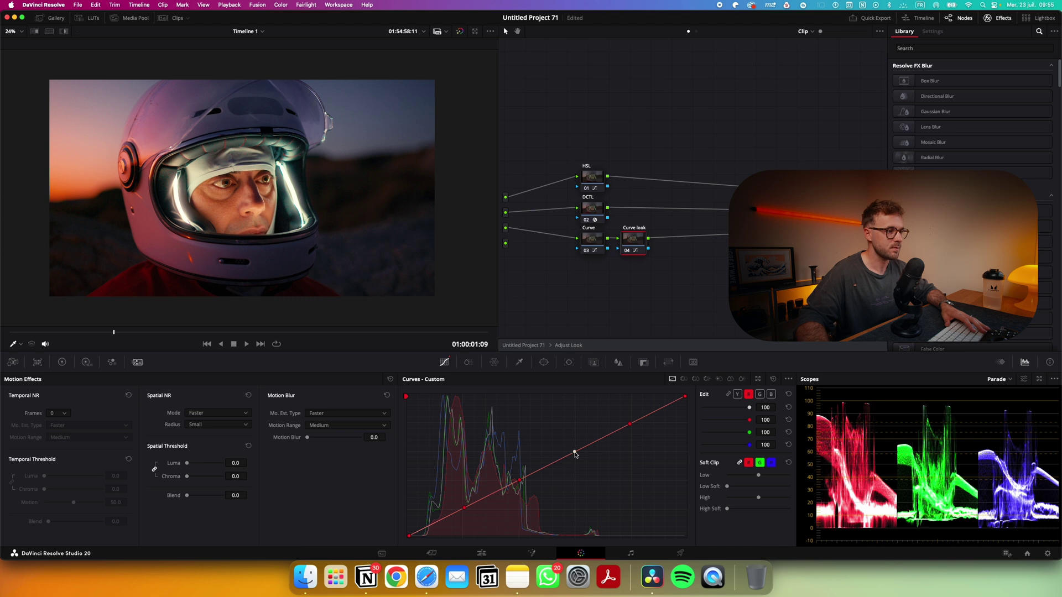
pyautogui.click(465, 509)
pyautogui.moveTo(521, 481); pyautogui.dragTo(506, 486)
# Step: Isolate the blue channel and adjust its shadow and highlight anchors to tint the image
pyautogui.click(760, 394)
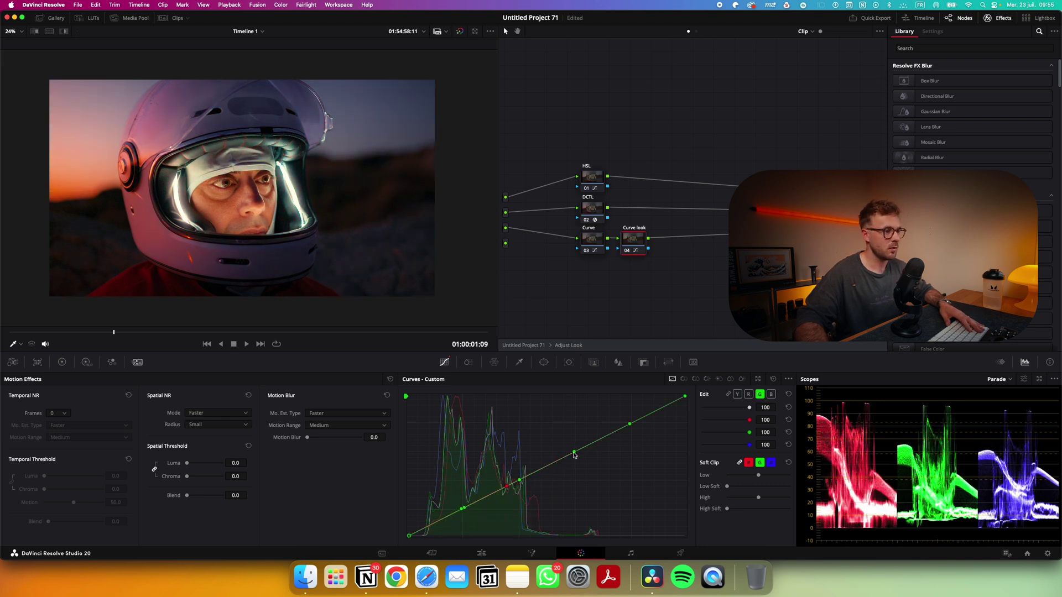
pyautogui.click(770, 393)
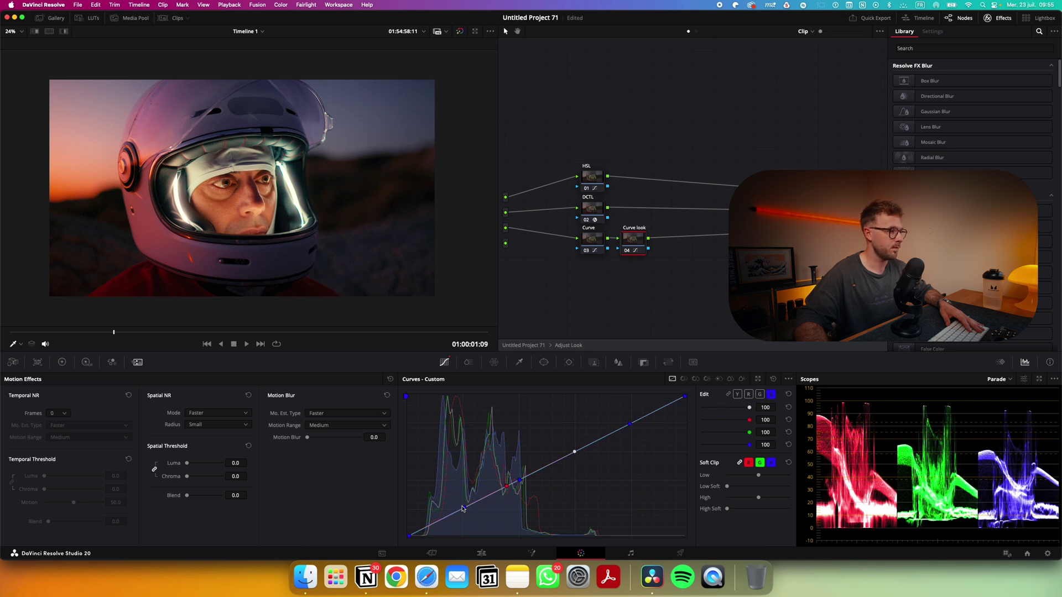
pyautogui.moveTo(520, 482); pyautogui.dragTo(427, 525)
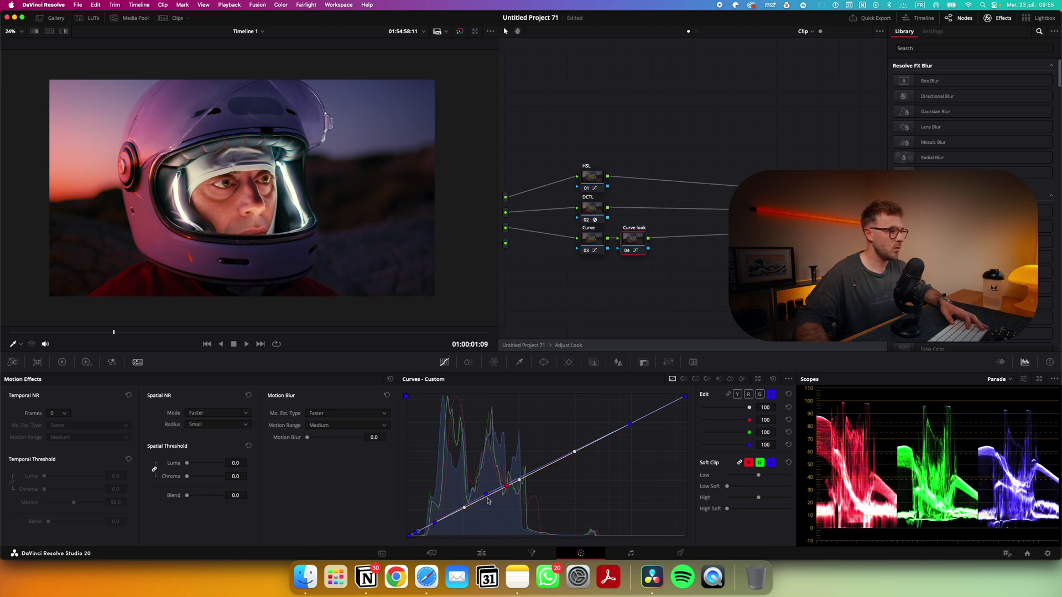
pyautogui.moveTo(486, 495); pyautogui.dragTo(448, 516)
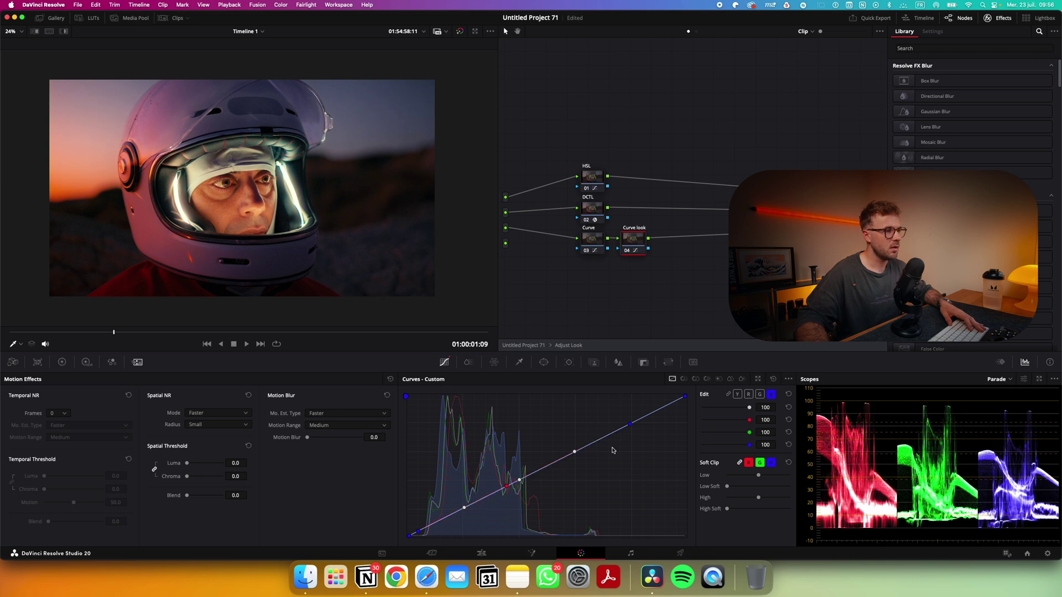
pyautogui.moveTo(629, 427)
pyautogui.mouseDown()
pyautogui.moveTo(620, 424)
pyautogui.moveTo(649, 420)
pyautogui.moveTo(615, 432)
pyautogui.mouseUp()
# Step: Return to the red channel and move its lower-midtone and highlight anchors down the curve for a cooler image
pyautogui.click(749, 394)
pyautogui.moveTo(506, 487); pyautogui.dragTo(451, 516)
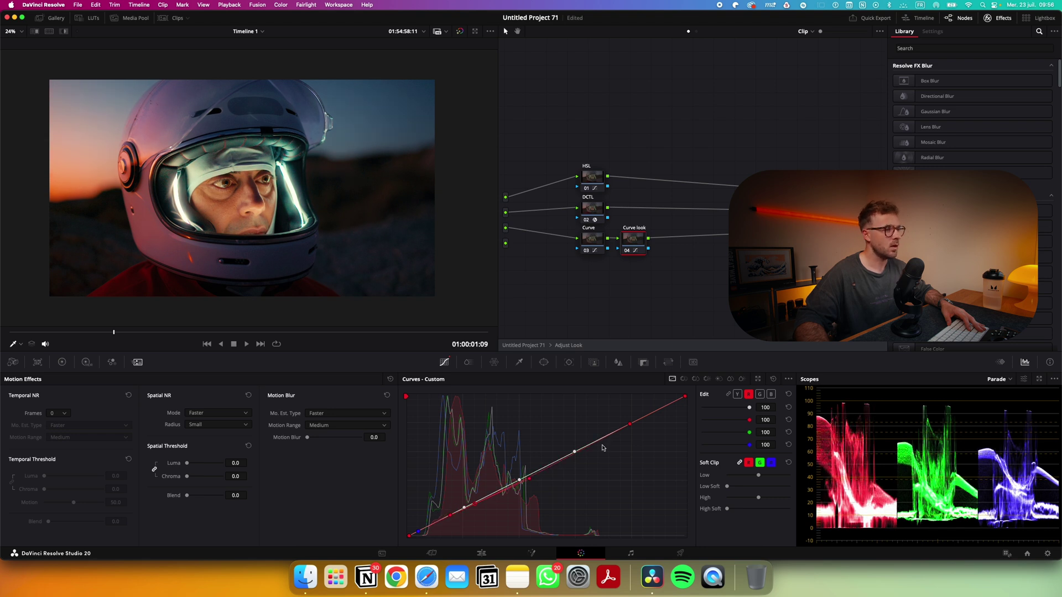
pyautogui.moveTo(630, 425)
pyautogui.mouseDown()
pyautogui.moveTo(602, 432)
pyautogui.moveTo(606, 446)
pyautogui.moveTo(610, 432)
pyautogui.mouseUp()
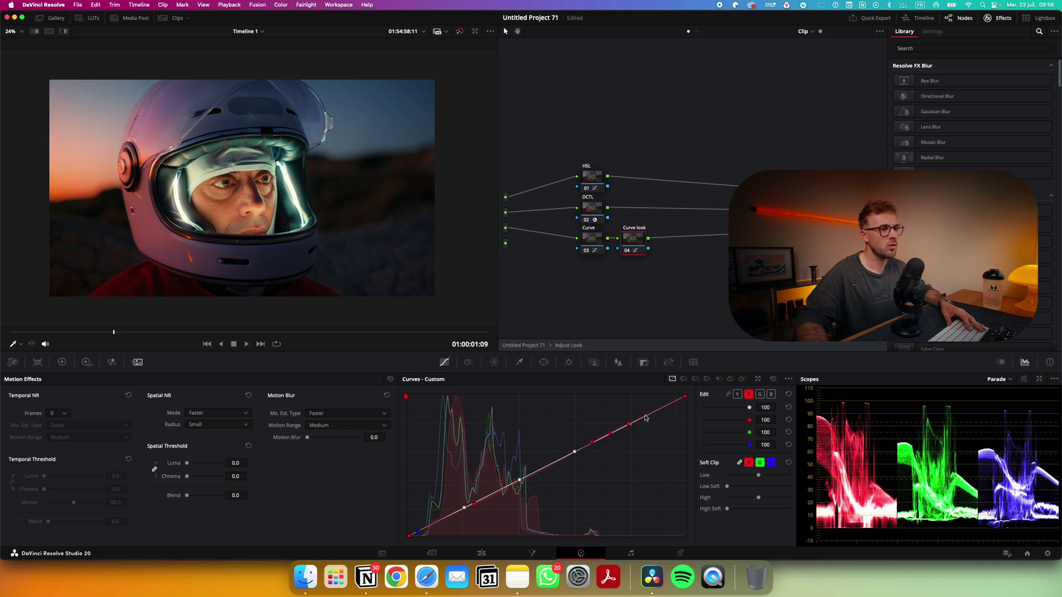
# Step: Reshape the green channel's lower-midtone and highlight anchors, and adjust the blue channel's shadows
pyautogui.click(760, 395)
pyautogui.moveTo(515, 481)
pyautogui.mouseDown()
pyautogui.moveTo(453, 505)
pyautogui.moveTo(462, 512)
pyautogui.moveTo(478, 500)
pyautogui.mouseUp()
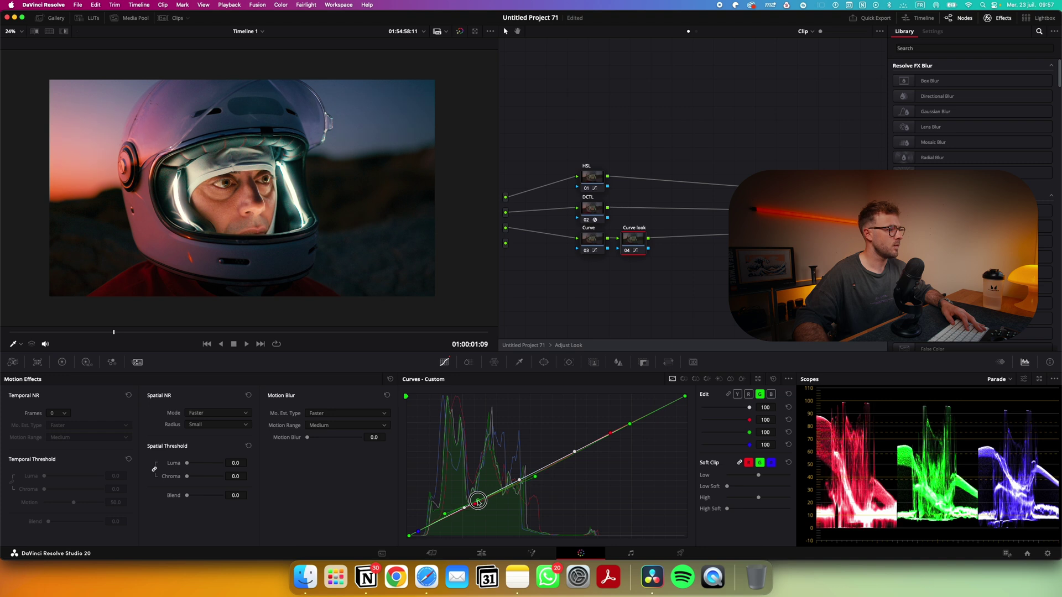
pyautogui.moveTo(600, 443)
pyautogui.mouseDown()
pyautogui.moveTo(580, 443)
pyautogui.moveTo(585, 459)
pyautogui.moveTo(587, 432)
pyautogui.moveTo(597, 441)
pyautogui.mouseUp()
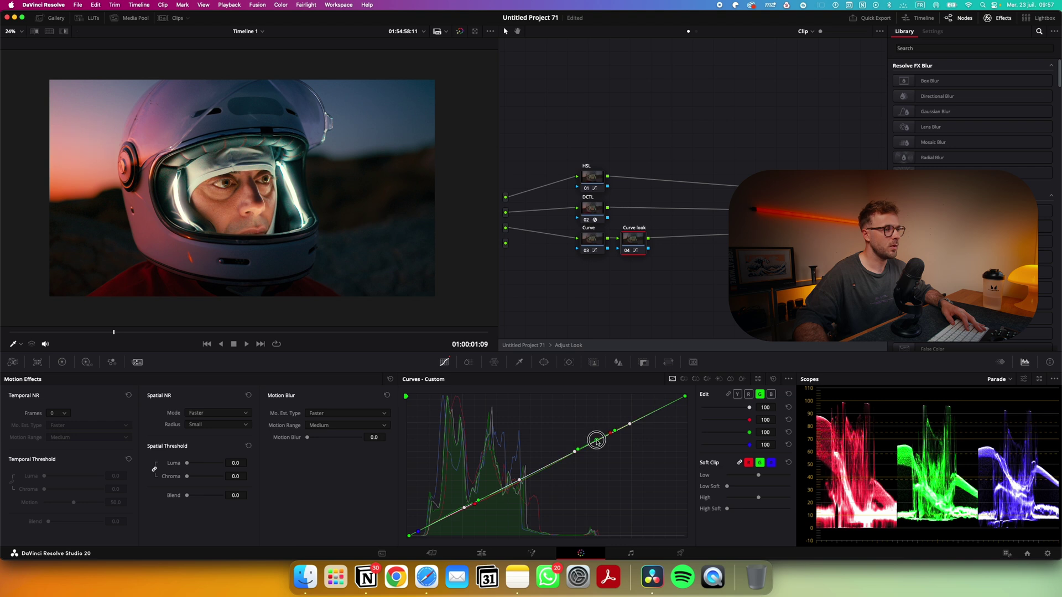
pyautogui.click(772, 394)
pyautogui.moveTo(456, 513)
pyautogui.mouseDown()
pyautogui.moveTo(483, 498)
pyautogui.moveTo(450, 521)
pyautogui.mouseUp()
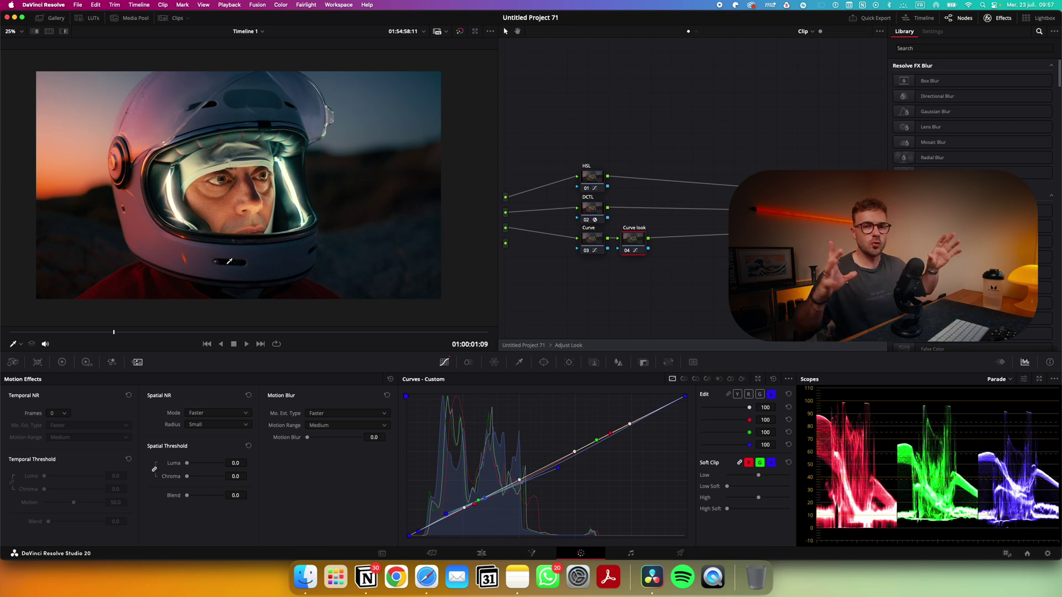
# Step: Compare the image with the Curve look node disabled and enabled, and check the DCTL node's settings
pyautogui.press('super+d')
pyautogui.press('super+d')
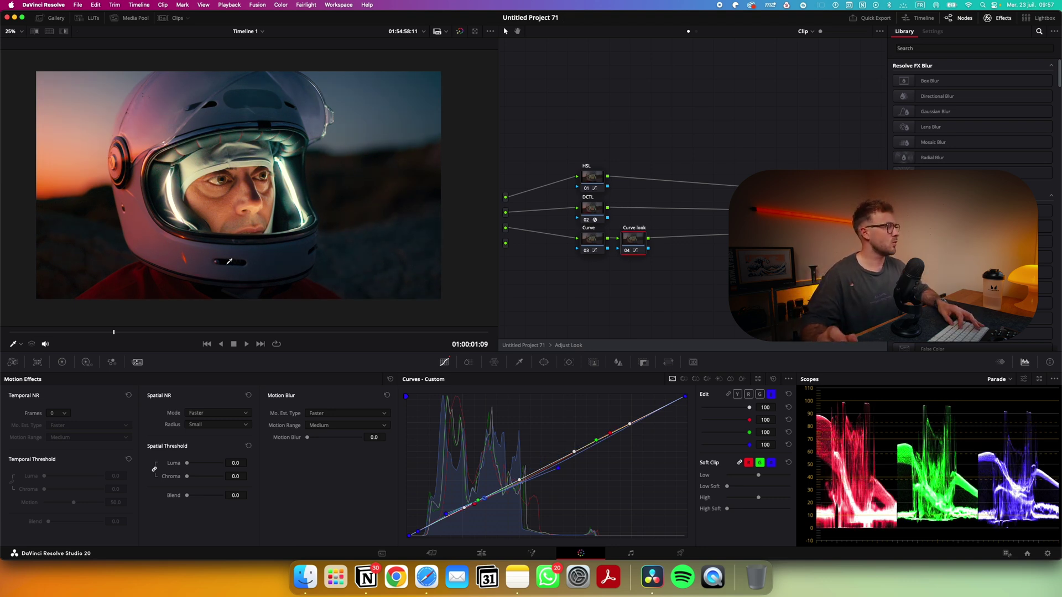
pyautogui.press('super+d')
pyautogui.press('super+d')
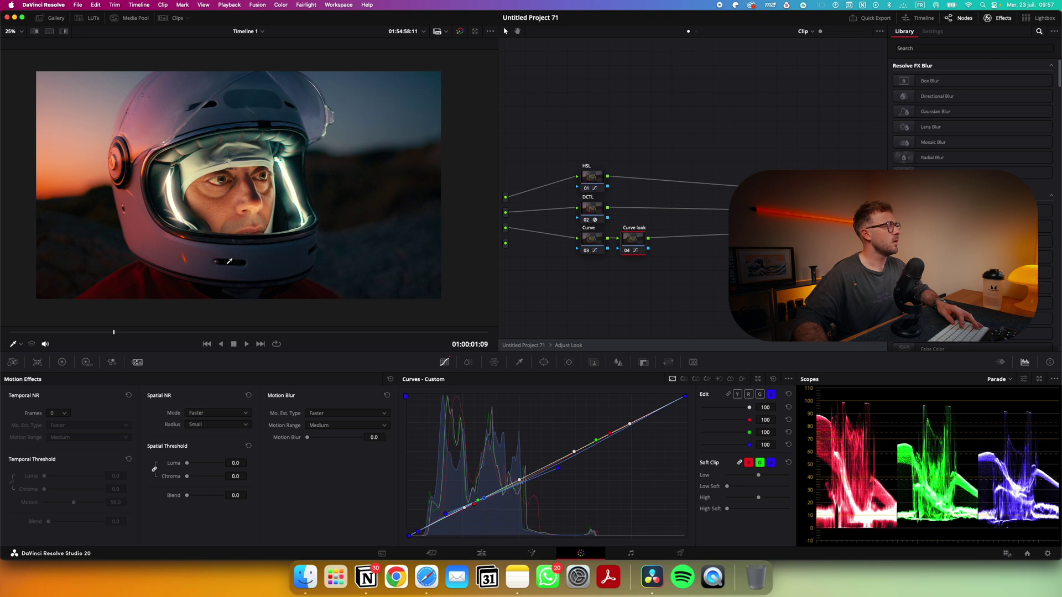
pyautogui.press('super+d')
pyautogui.press('super+d')
pyautogui.press('super+d')
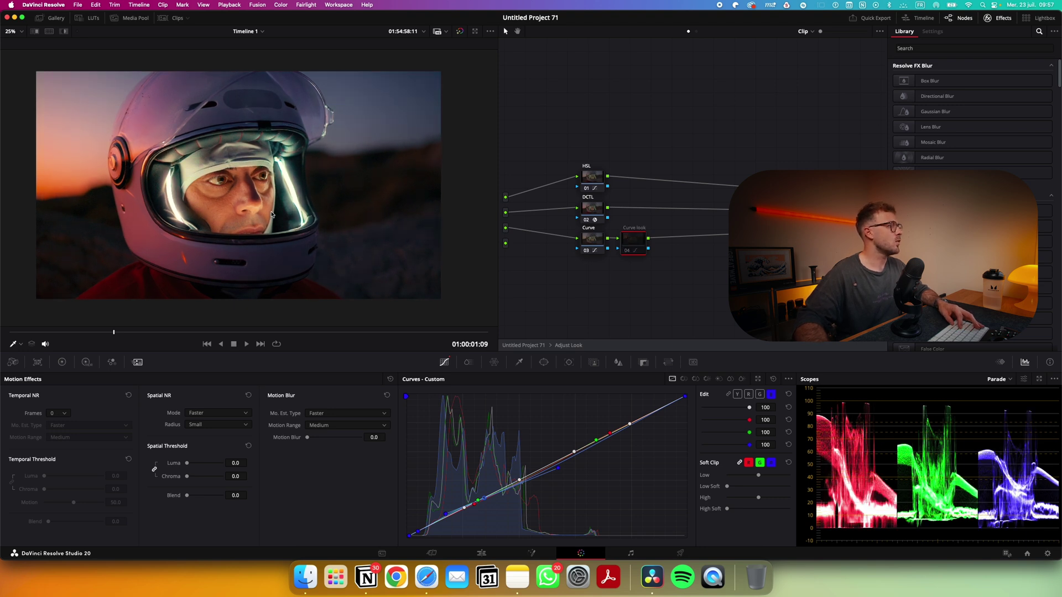
pyautogui.press('super+d')
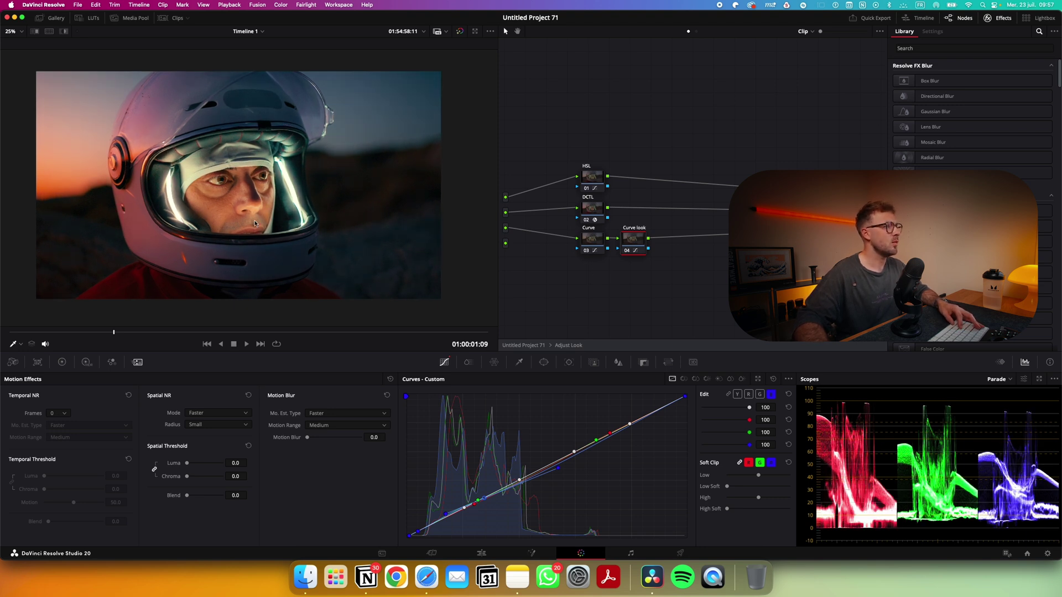
pyautogui.click(599, 209)
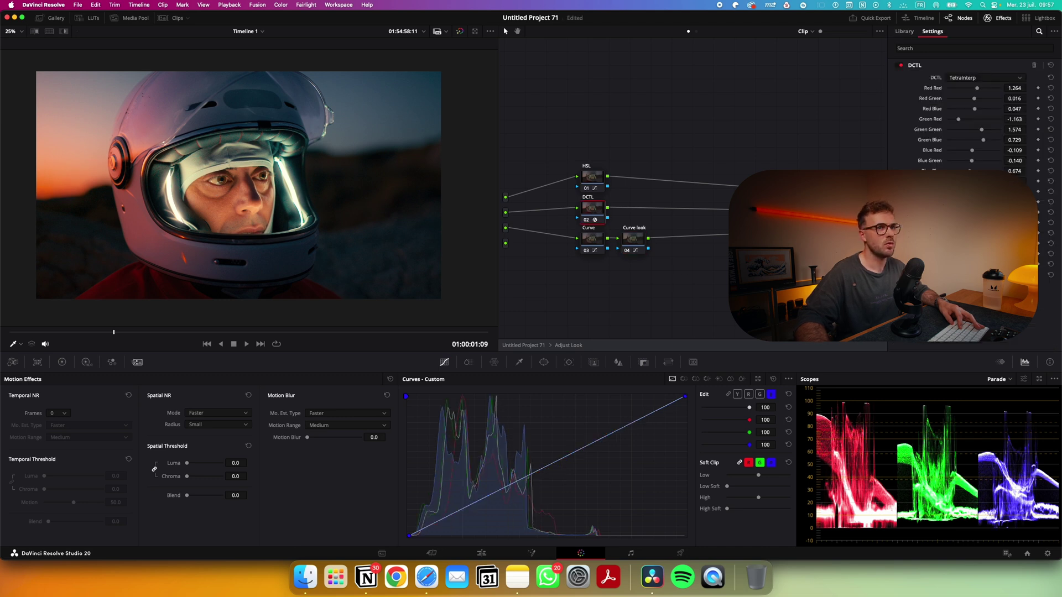
pyautogui.click(633, 240)
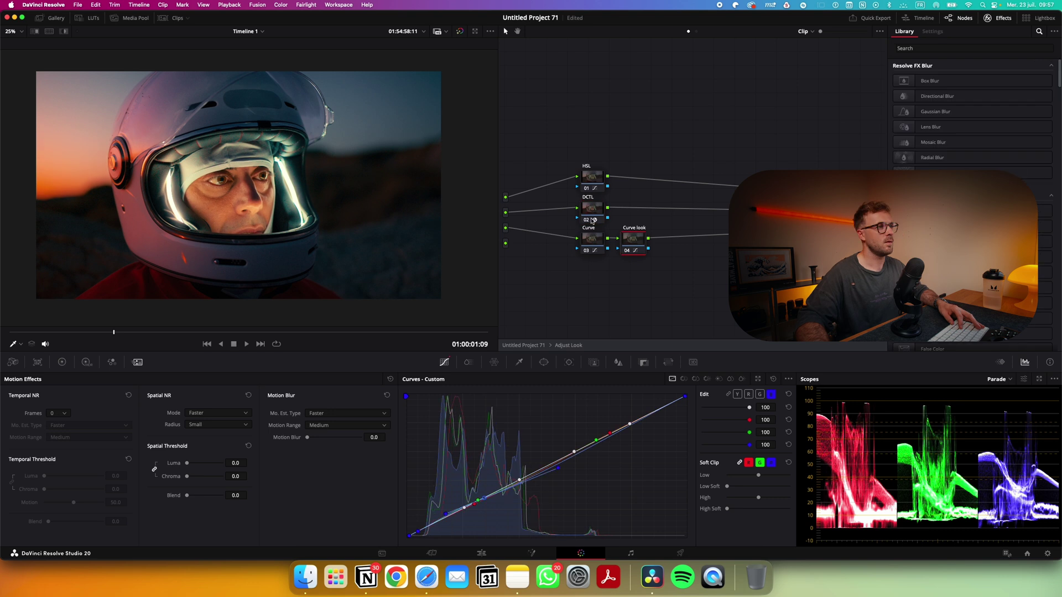
# Step: Check the DCTL node's TetraInterp settings and return from the Adjust Look compound node to the main node graph
pyautogui.click(592, 212)
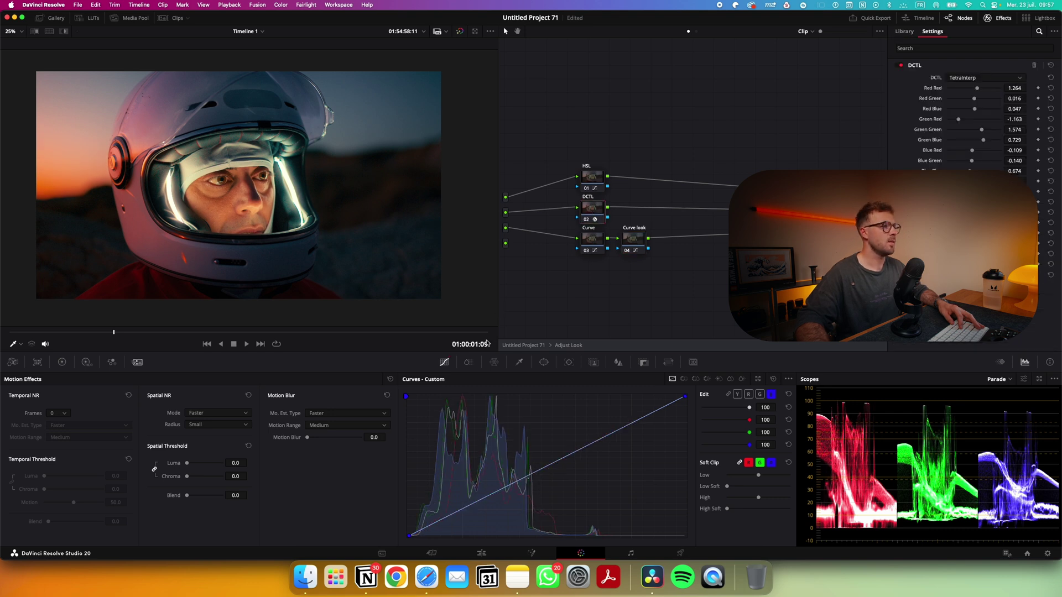
pyautogui.click(521, 345)
pyautogui.doubleClick(601, 247)
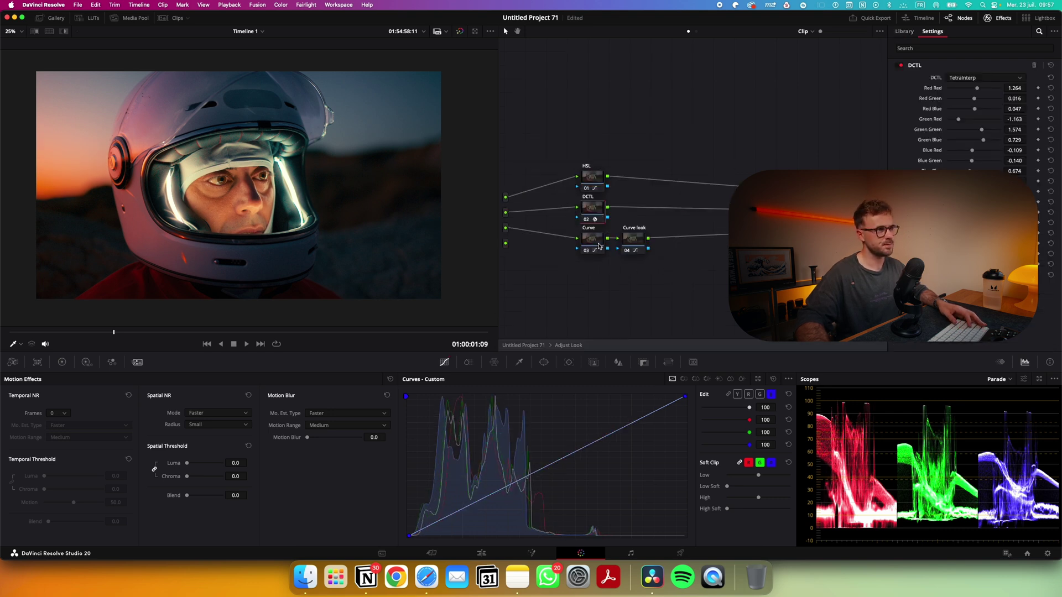
pyautogui.click(515, 346)
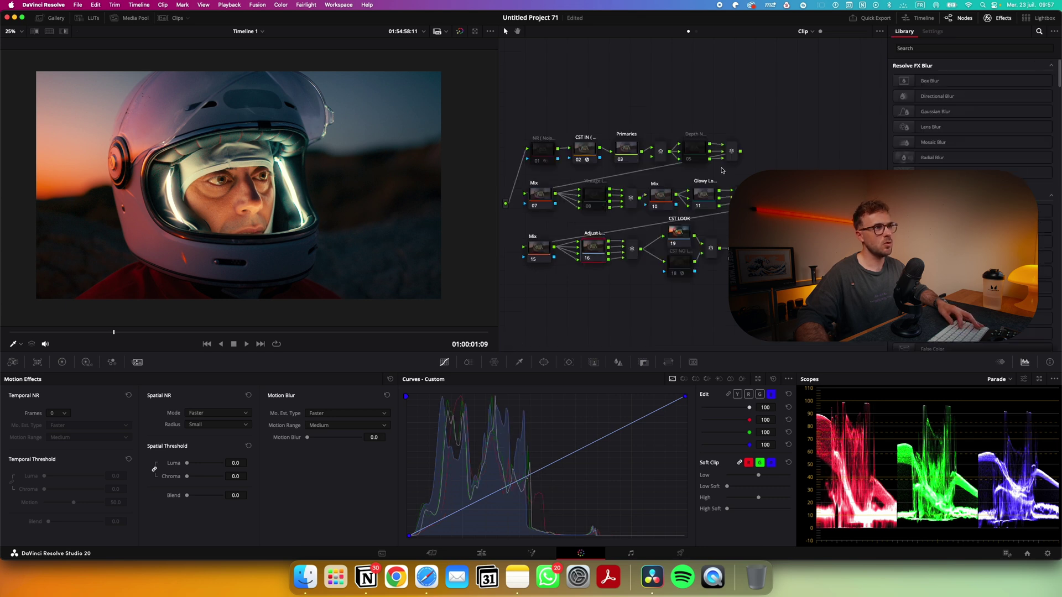
# Step: Open the Depth Nodes compound node and disable its third node, the Black one
pyautogui.doubleClick(694, 151)
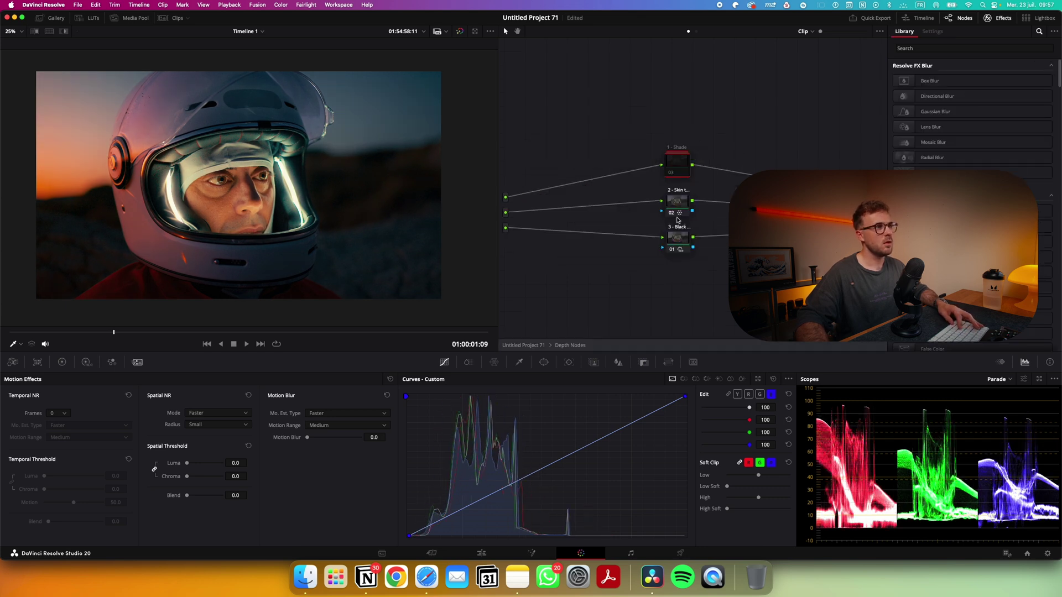
pyautogui.click(681, 246)
pyautogui.press('super+d')
# Step: Compare the image with the Skin node in Depth Nodes disabled and enabled, leave it enabled, and return to the main node graph
pyautogui.click(675, 204)
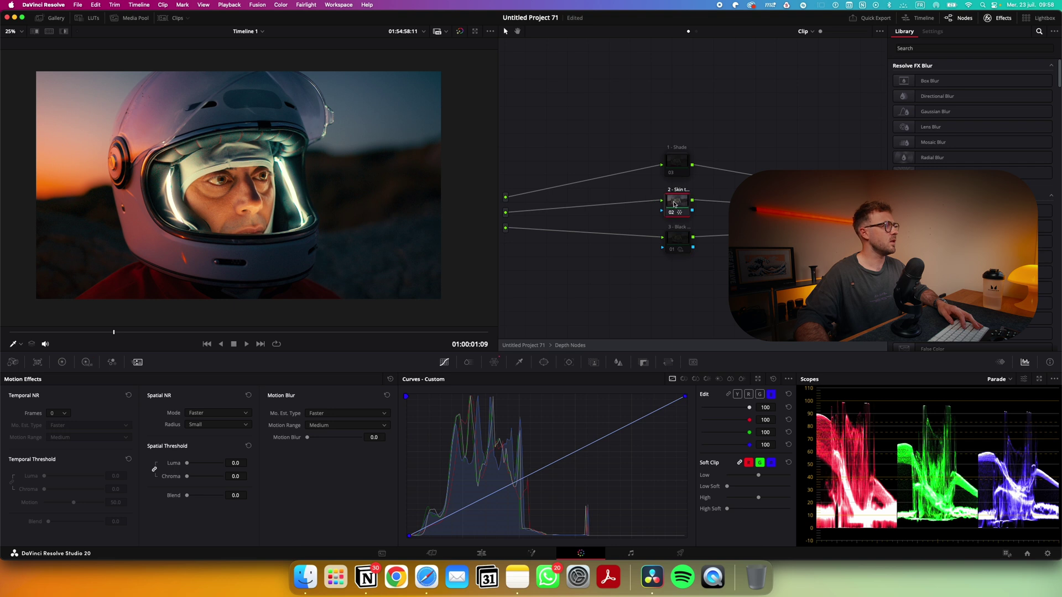
pyautogui.press('super+d')
pyautogui.press('super+d')
pyautogui.press('super+d')
pyautogui.press('super+d')
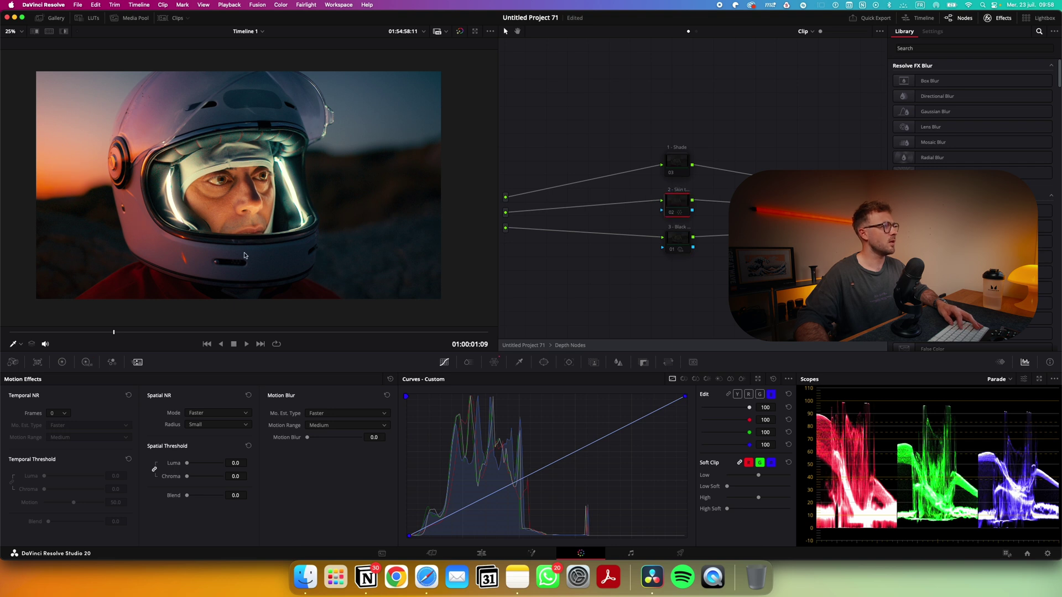
pyautogui.scroll(3, 220, 207)
pyautogui.press('super+d')
pyautogui.press('super+d')
pyautogui.scroll(-5, 221, 207)
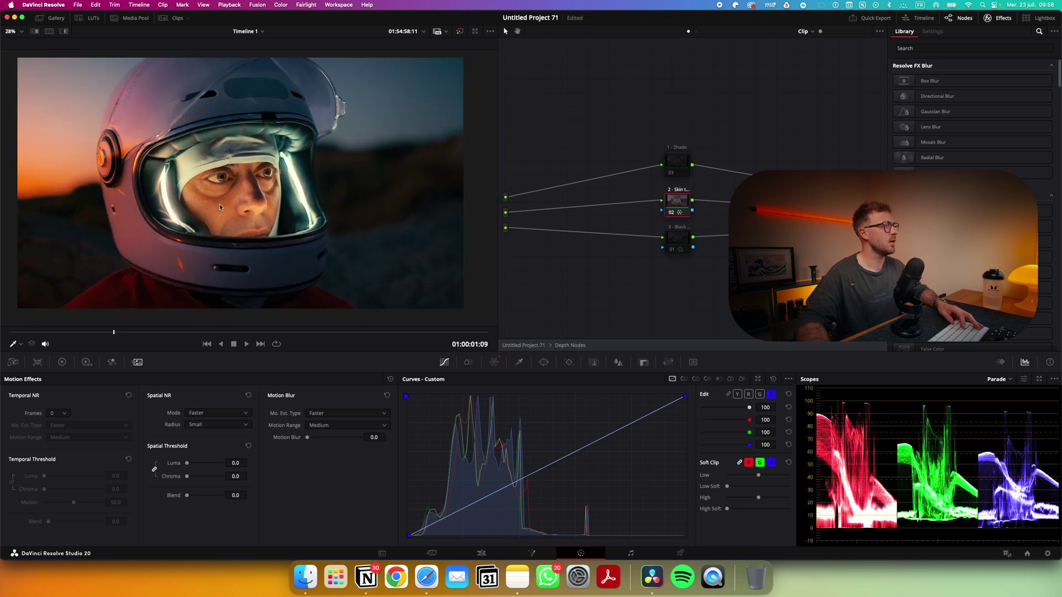
pyautogui.click(519, 346)
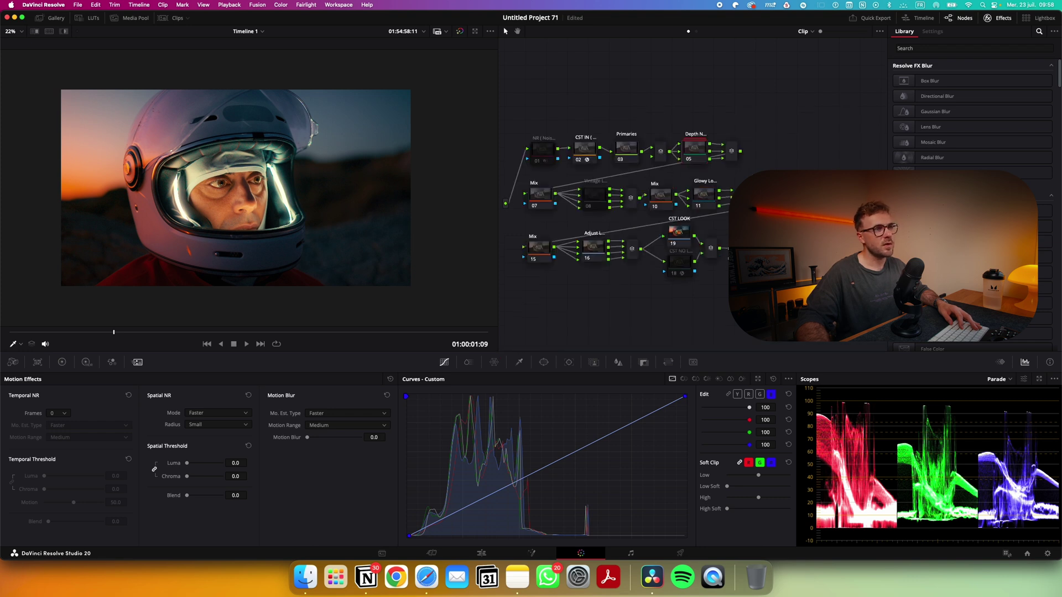
# Step: In the Mask compound node, add a large circle window to node 04 around the helmet with softness about 61
pyautogui.doubleClick(769, 196)
pyautogui.click(671, 228)
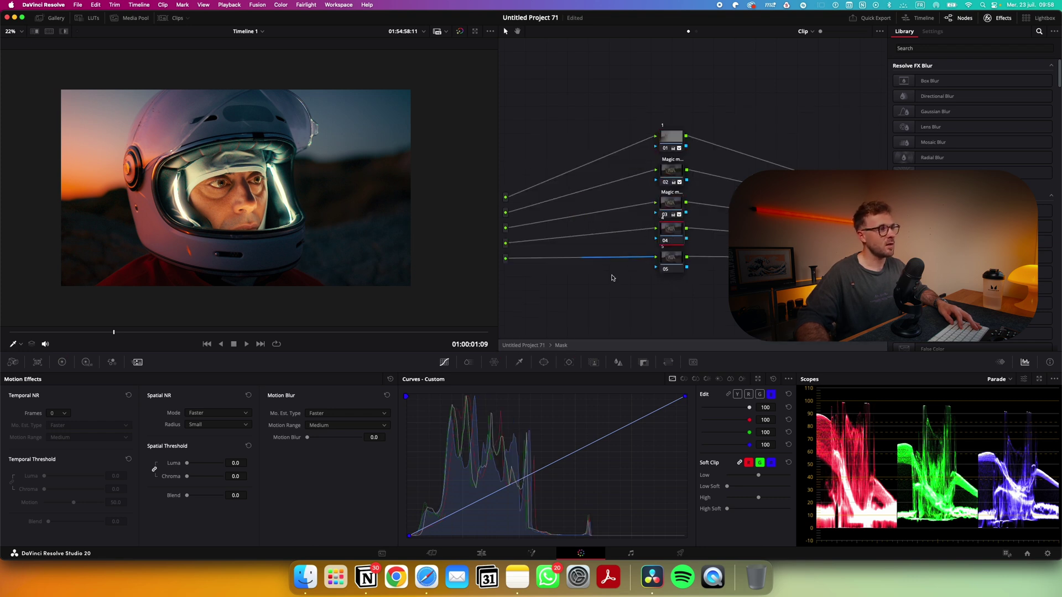
pyautogui.click(543, 362)
pyautogui.moveTo(289, 241); pyautogui.dragTo(365, 317)
pyautogui.moveTo(321, 231); pyautogui.dragTo(239, 206)
pyautogui.moveTo(283, 294); pyautogui.dragTo(340, 382)
pyautogui.moveTo(265, 249); pyautogui.dragTo(288, 179)
pyautogui.moveTo(385, 71); pyautogui.dragTo(468, 72)
# Step: Using the highlight view, reshape and reposition the circle window to size 39.89, aspect 60.09, pan 34.88 and tilt 61.12
pyautogui.hotkey('shift', 'h')
pyautogui.moveTo(218, 190); pyautogui.dragTo(181, 198)
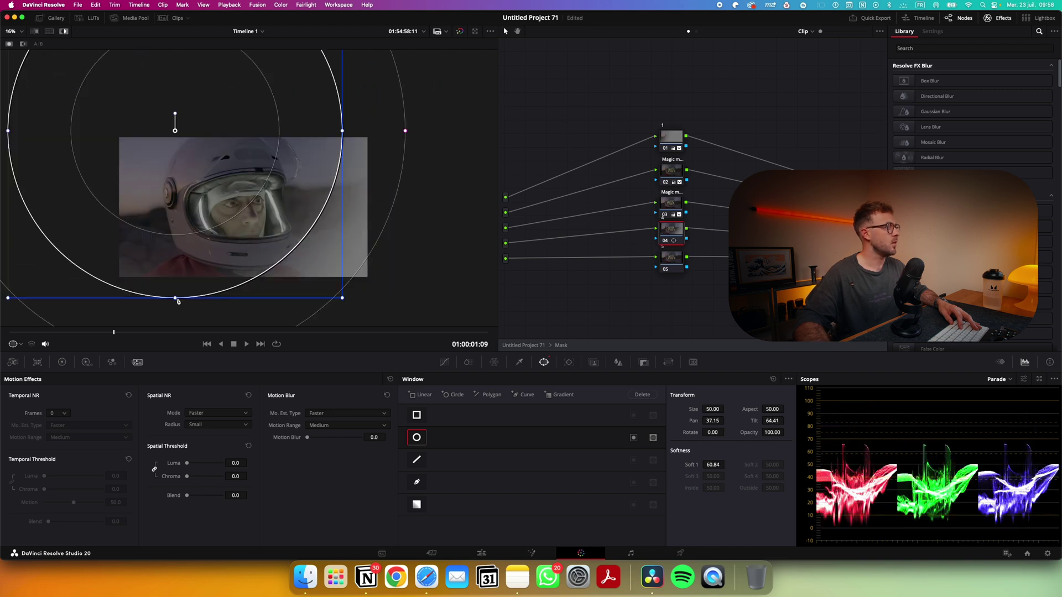
pyautogui.moveTo(175, 300); pyautogui.dragTo(176, 264)
pyautogui.moveTo(214, 204); pyautogui.dragTo(202, 231)
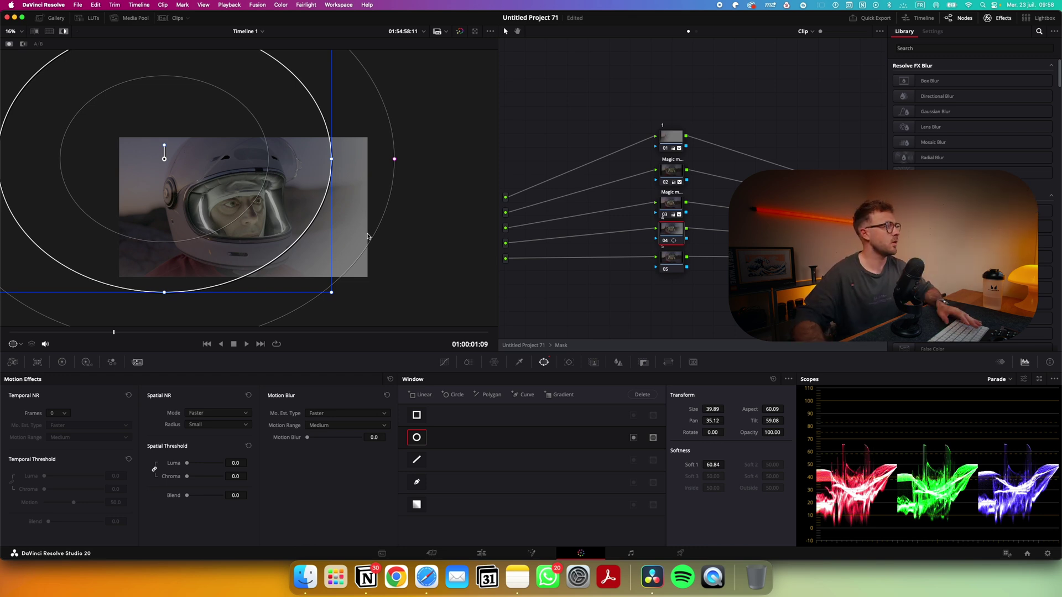
pyautogui.moveTo(139, 169); pyautogui.dragTo(138, 158)
pyautogui.click(63, 31)
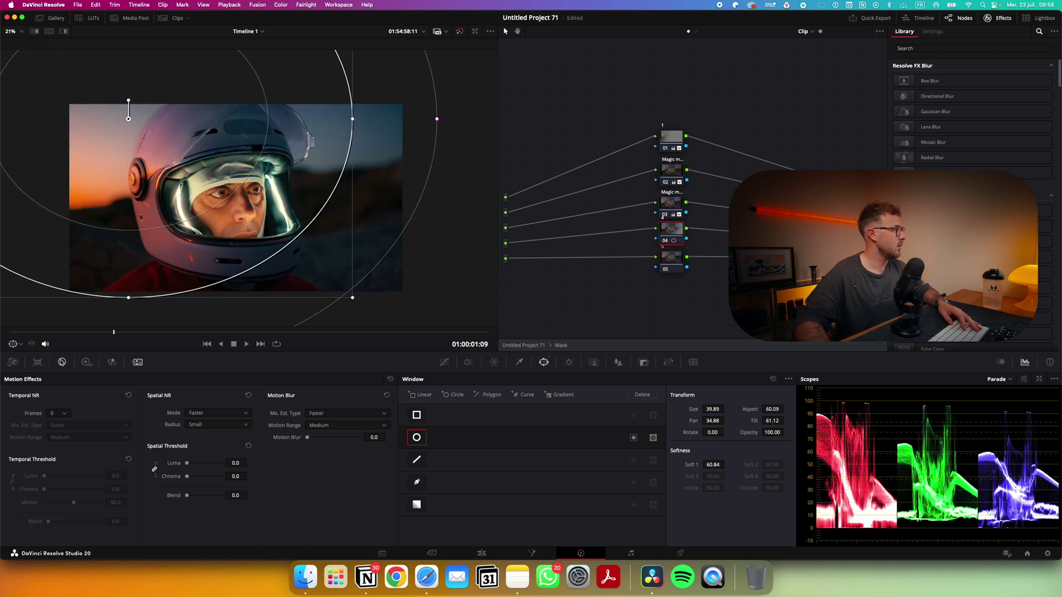
# Step: Invert node 04's circle window and lower the HDR Global exposure to -0.41 to darken the area outside it
pyautogui.click(62, 362)
pyautogui.click(86, 363)
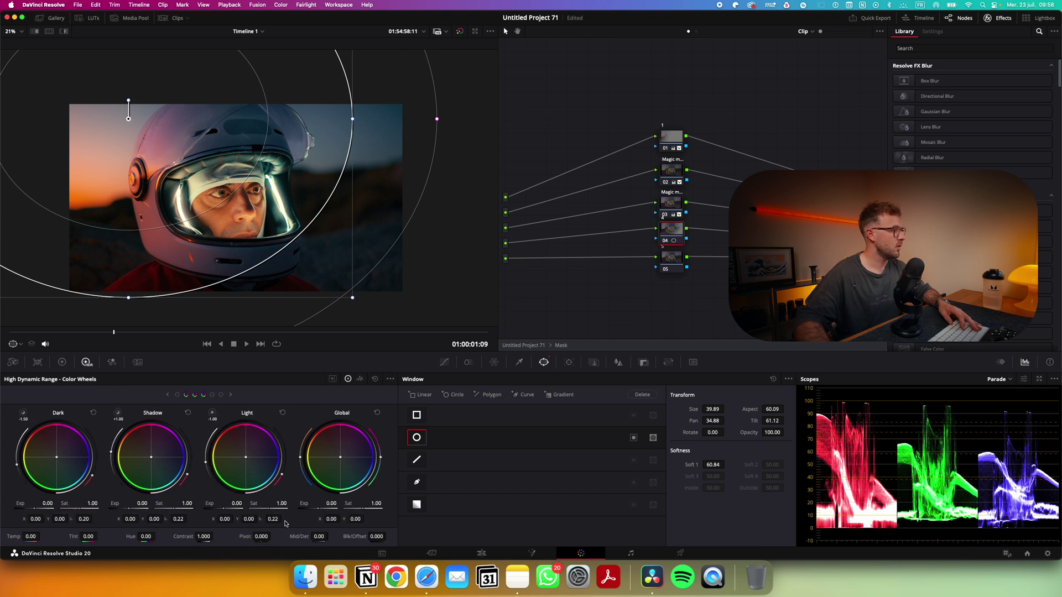
pyautogui.moveTo(330, 504); pyautogui.dragTo(313, 502)
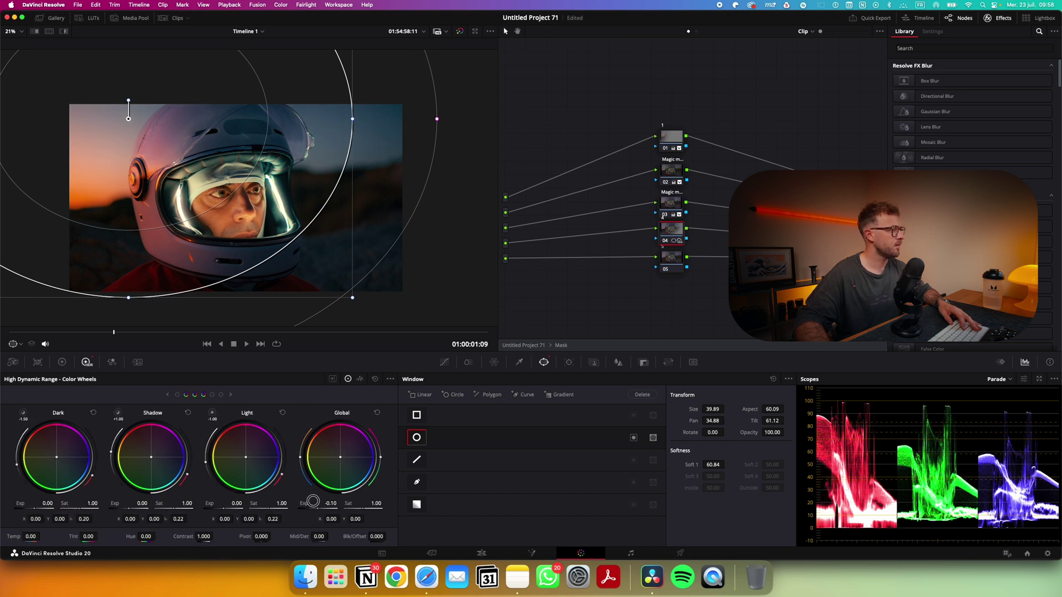
pyautogui.click(634, 438)
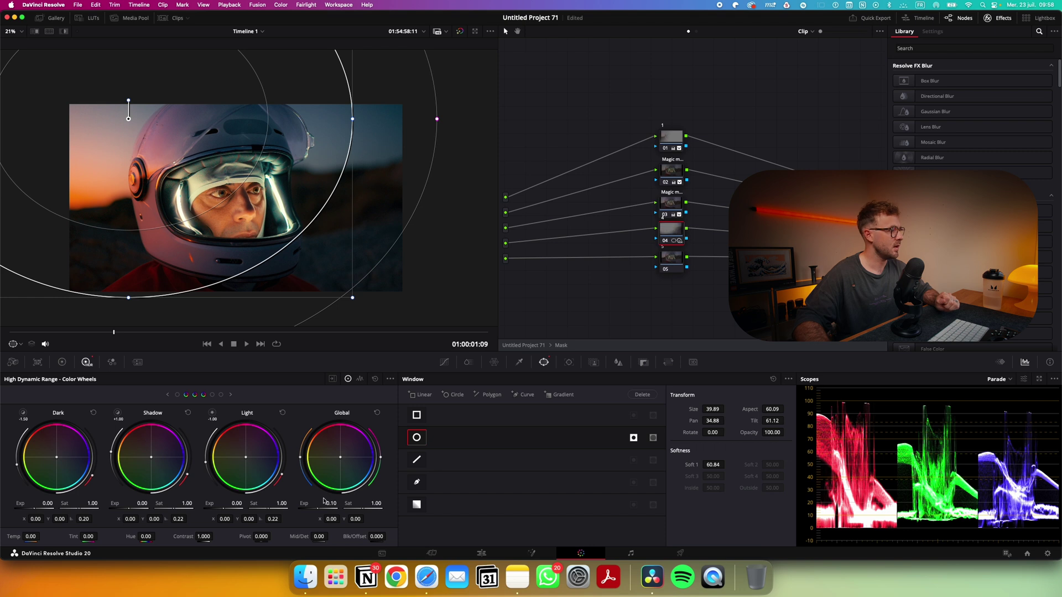
pyautogui.moveTo(333, 503); pyautogui.dragTo(281, 504)
pyautogui.scroll(1, 311, 183)
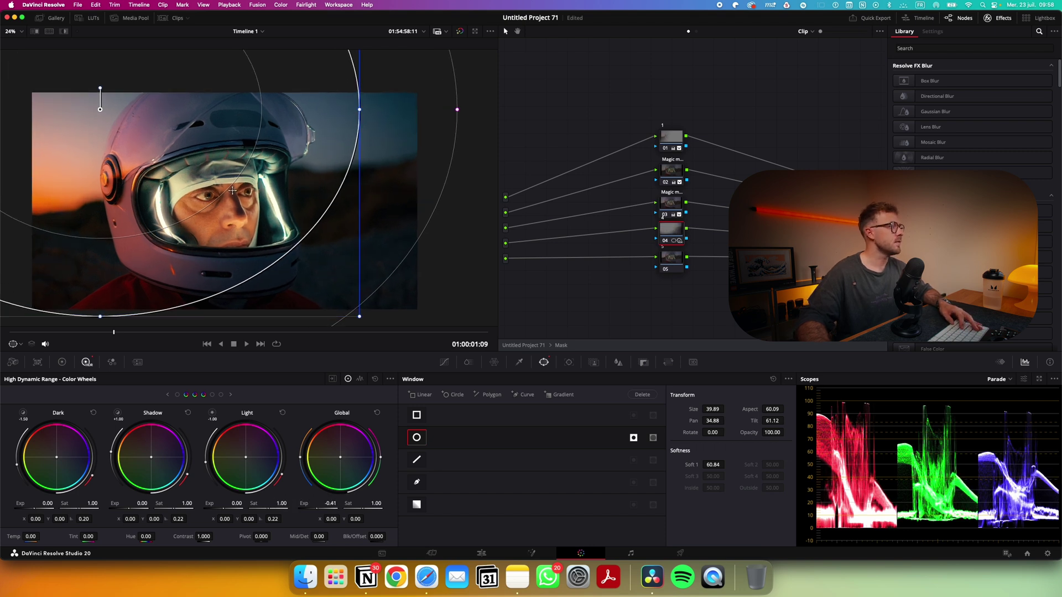
pyautogui.moveTo(232, 190); pyautogui.dragTo(243, 182)
pyautogui.scroll(1, 242, 182)
pyautogui.scroll(1, 244, 185)
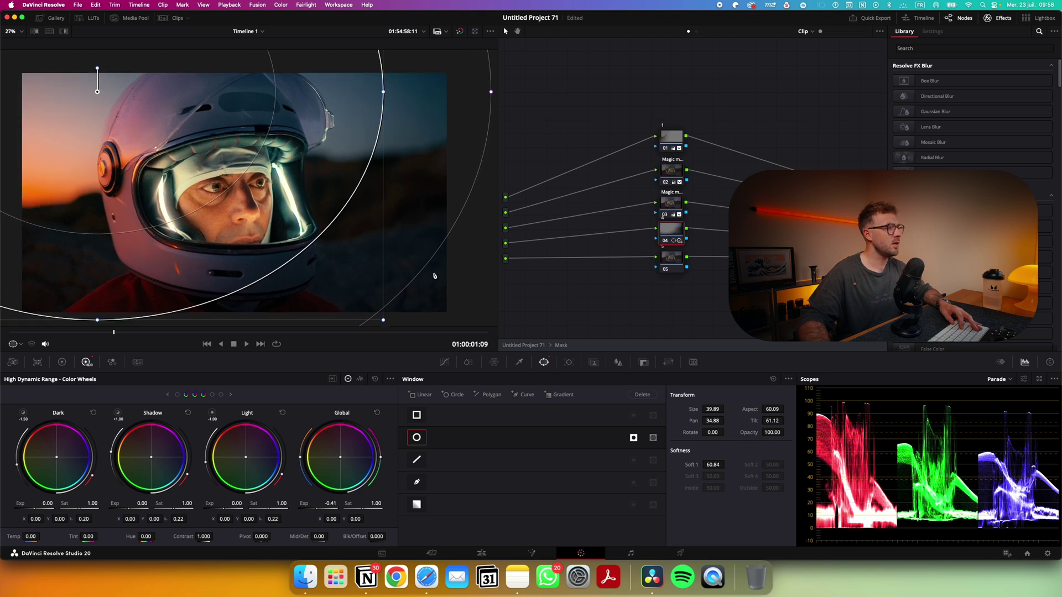
# Step: Return to the main node graph and enable the NR node 01 at the start of the tree
pyautogui.click(510, 347)
pyautogui.click(541, 145)
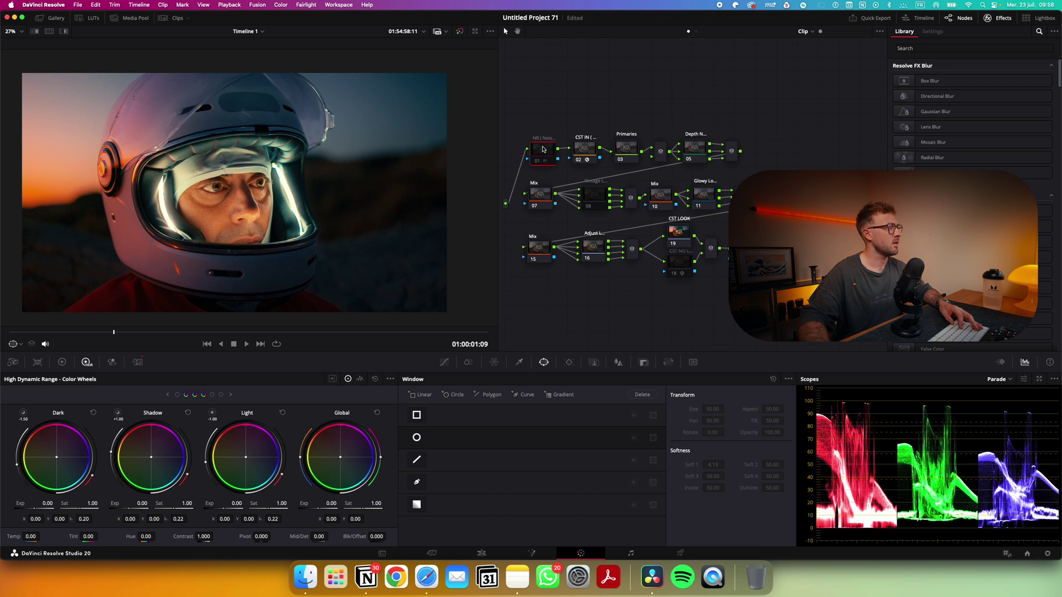
pyautogui.click(542, 161)
pyautogui.scroll(-1, 365, 265)
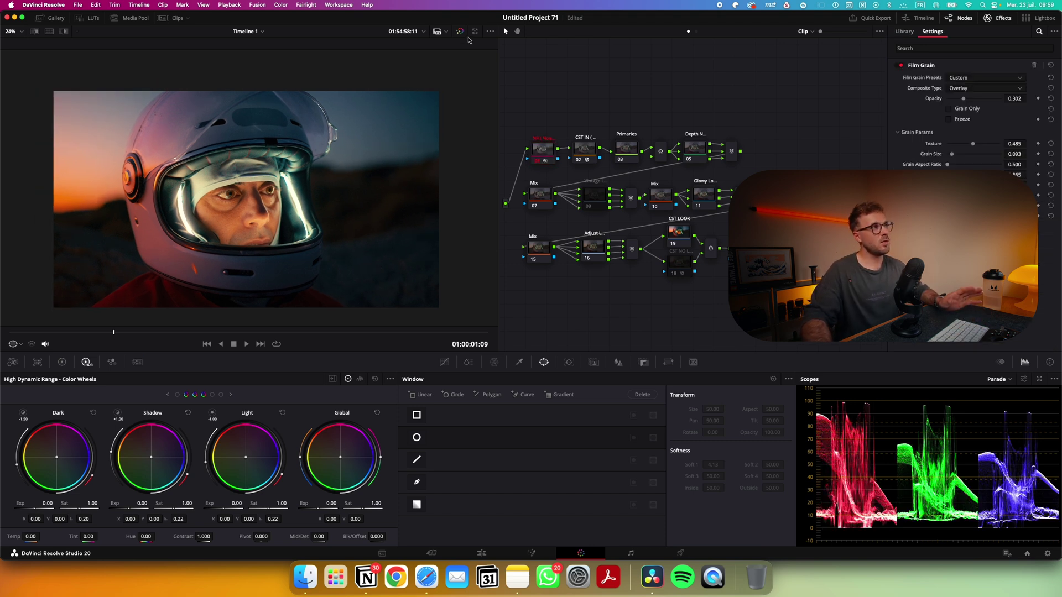
# Step: Compare the image with all grades bypassed and restored, and examine the helmet and face up close
pyautogui.click(461, 32)
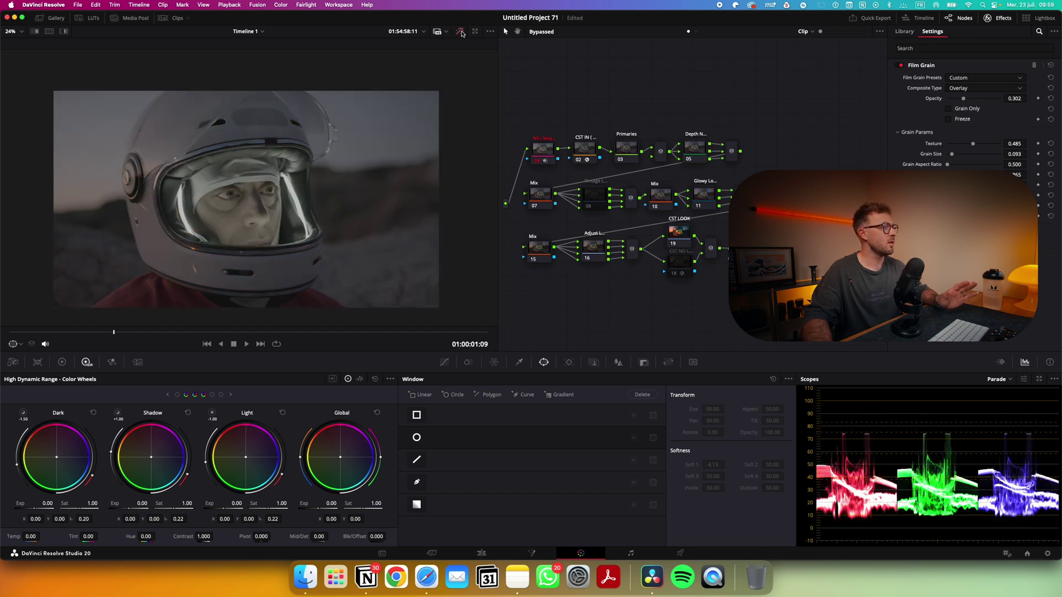
pyautogui.click(460, 32)
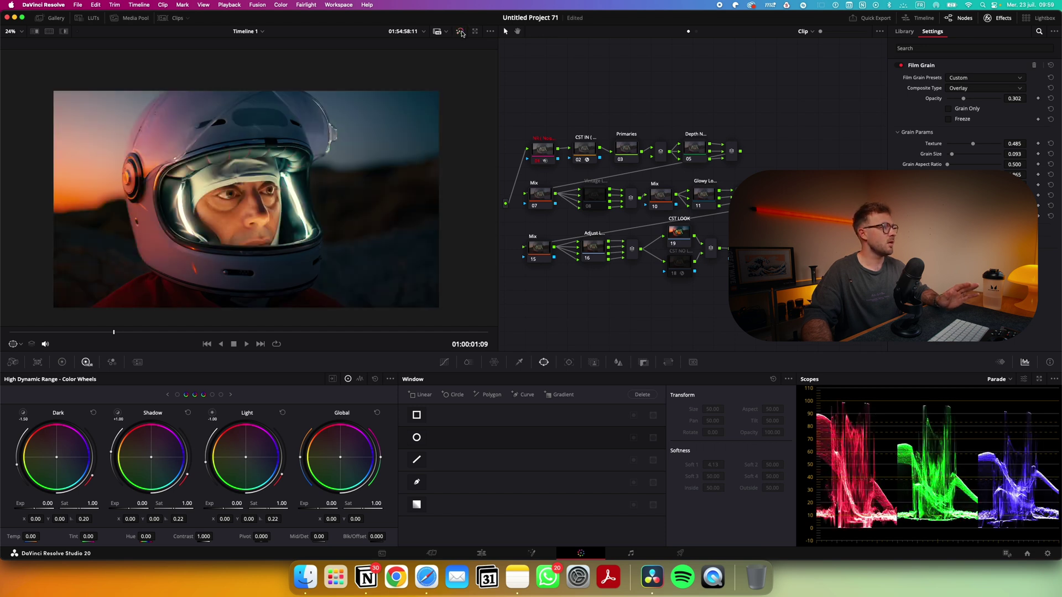
pyautogui.click(460, 32)
pyautogui.click(460, 32)
pyautogui.scroll(3, 256, 194)
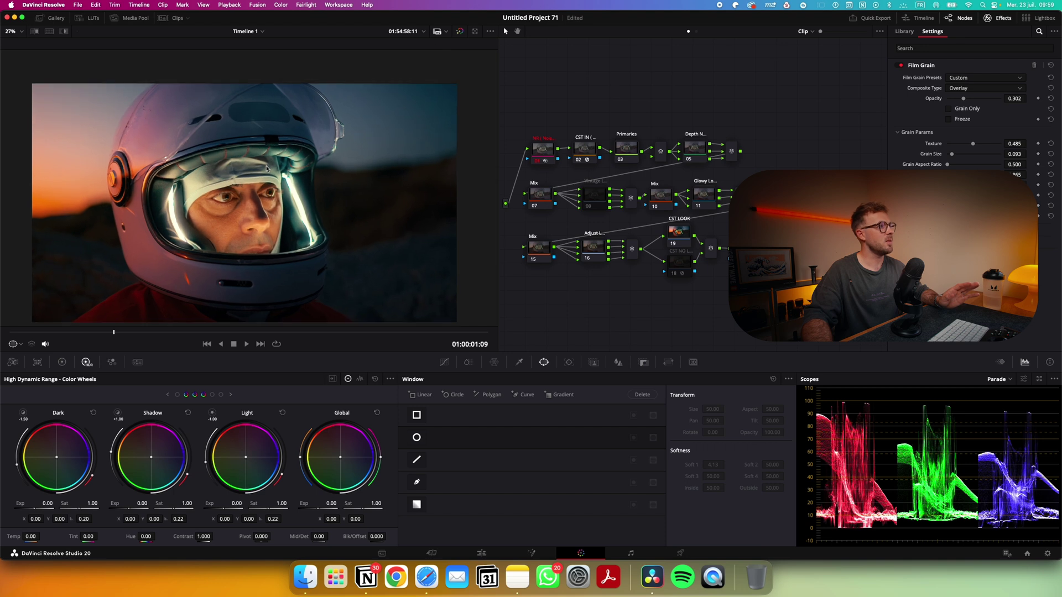
pyautogui.moveTo(256, 196); pyautogui.dragTo(258, 187)
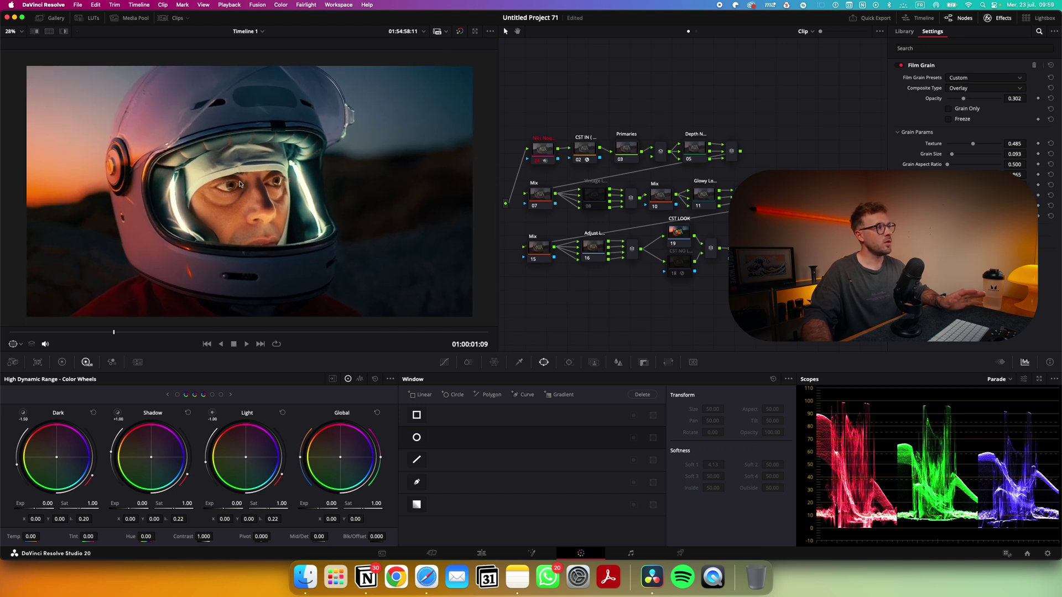
# Step: Inspect the Aperture Diffraction settings in the Glowy Look compound node, fit the image to the viewer, and return to the main graph
pyautogui.doubleClick(708, 195)
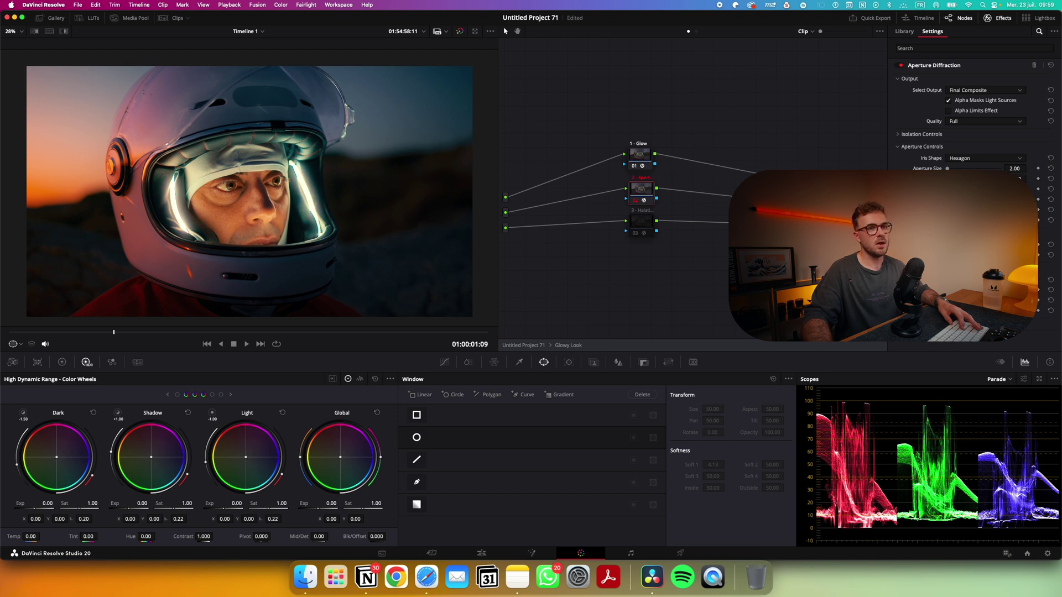
pyautogui.hotkey('shift', 'z')
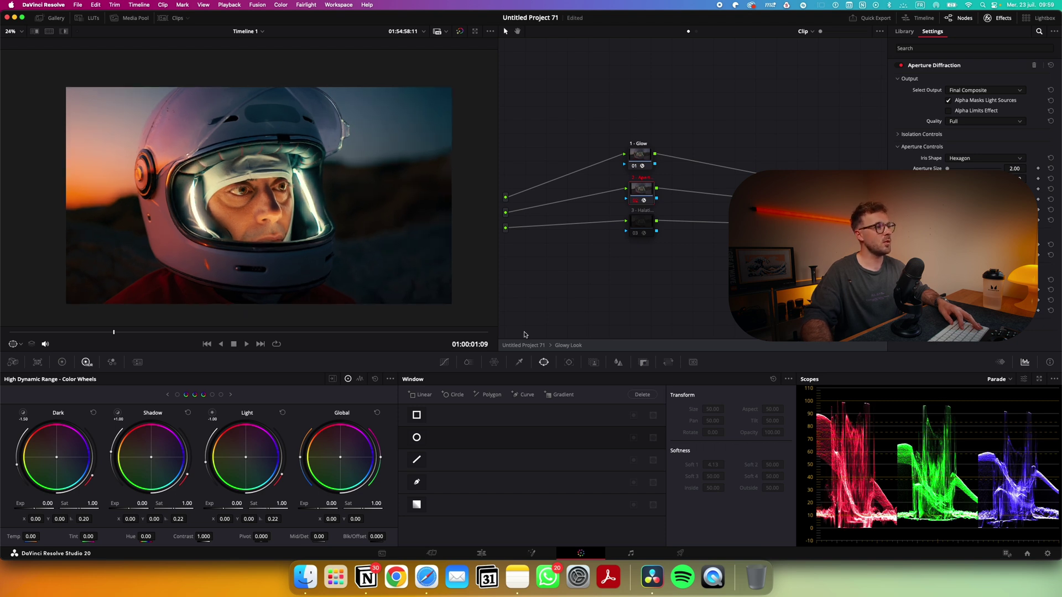
pyautogui.click(526, 344)
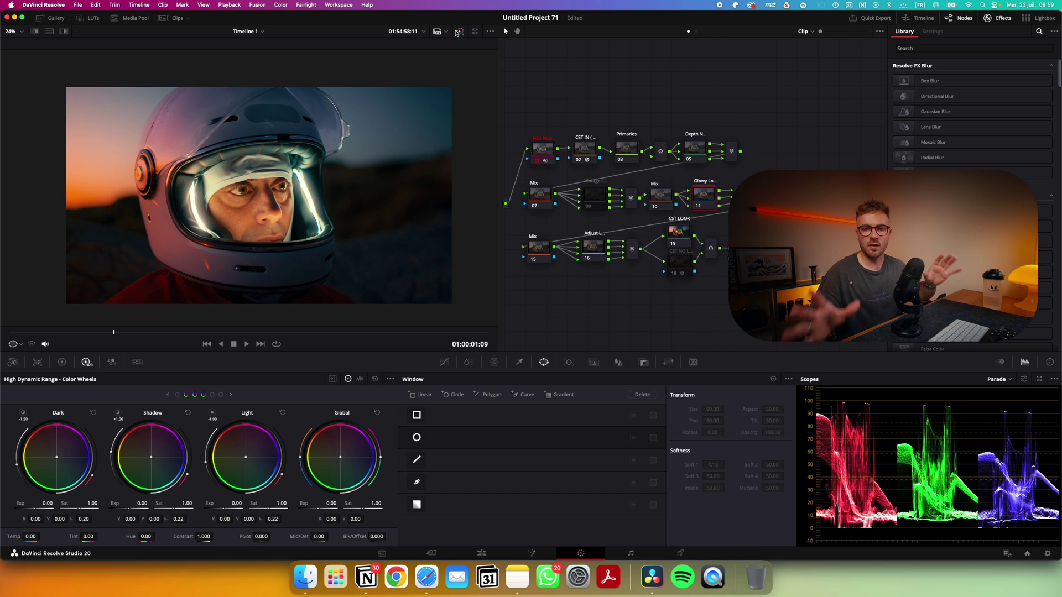